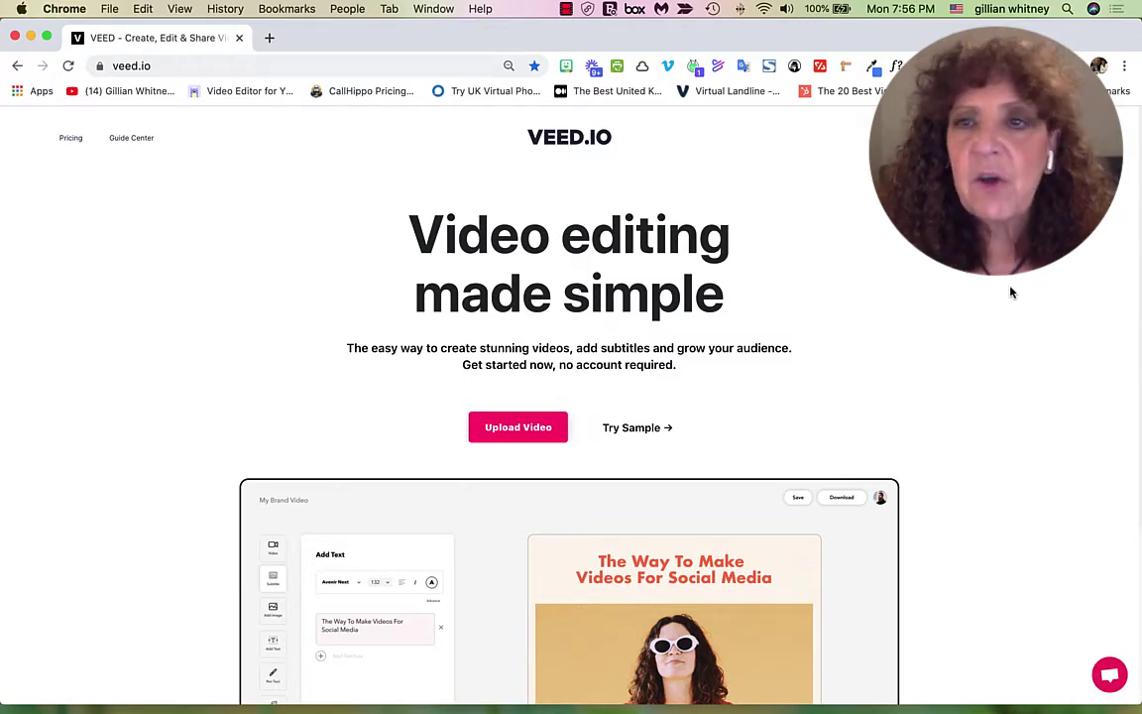
Step: Request a VEED login link by email and sign in through the link received in Outlook
left_click(1001, 138)
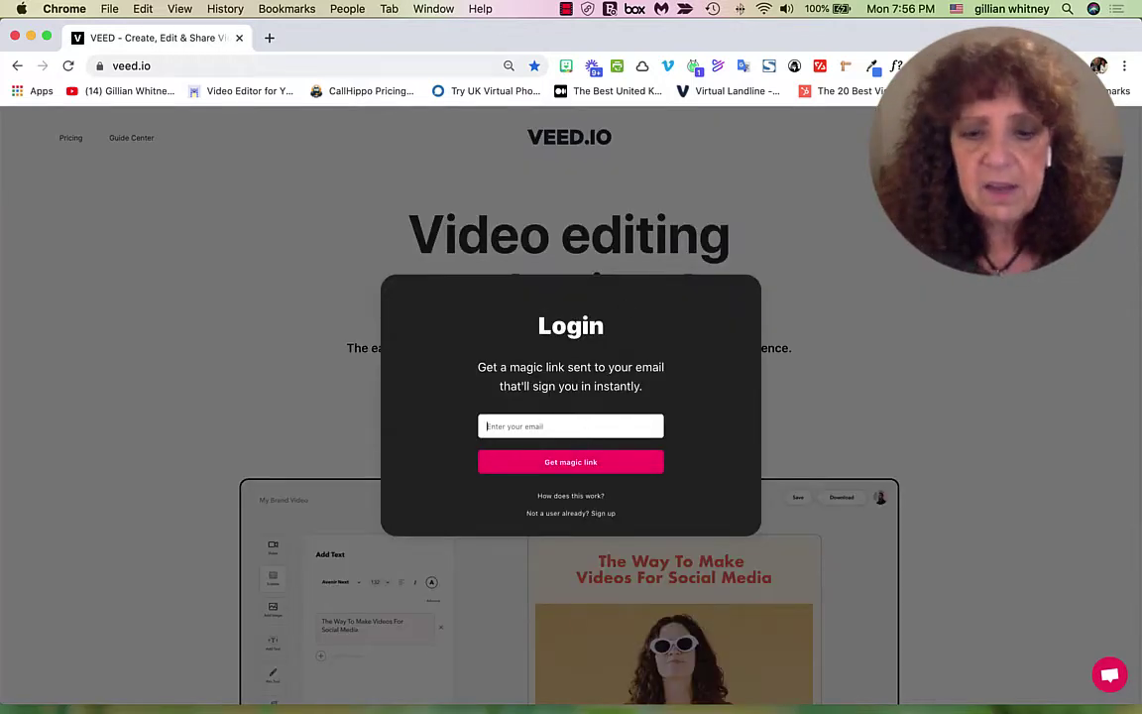
left_click(612, 464)
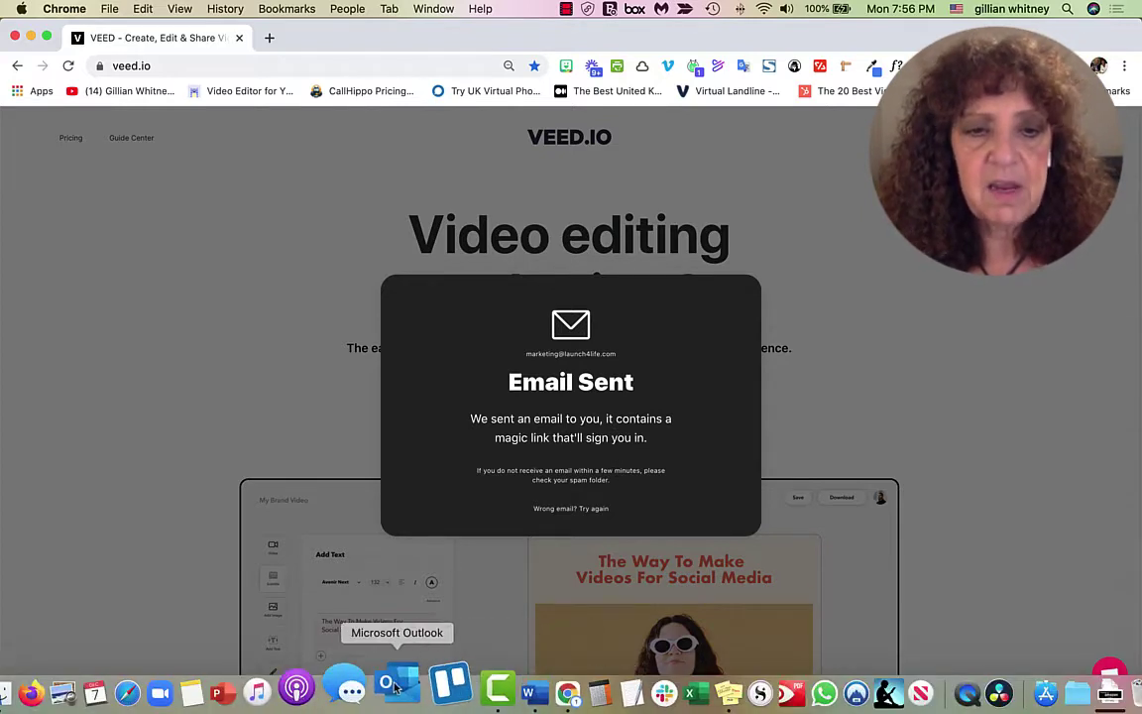
left_click(395, 674)
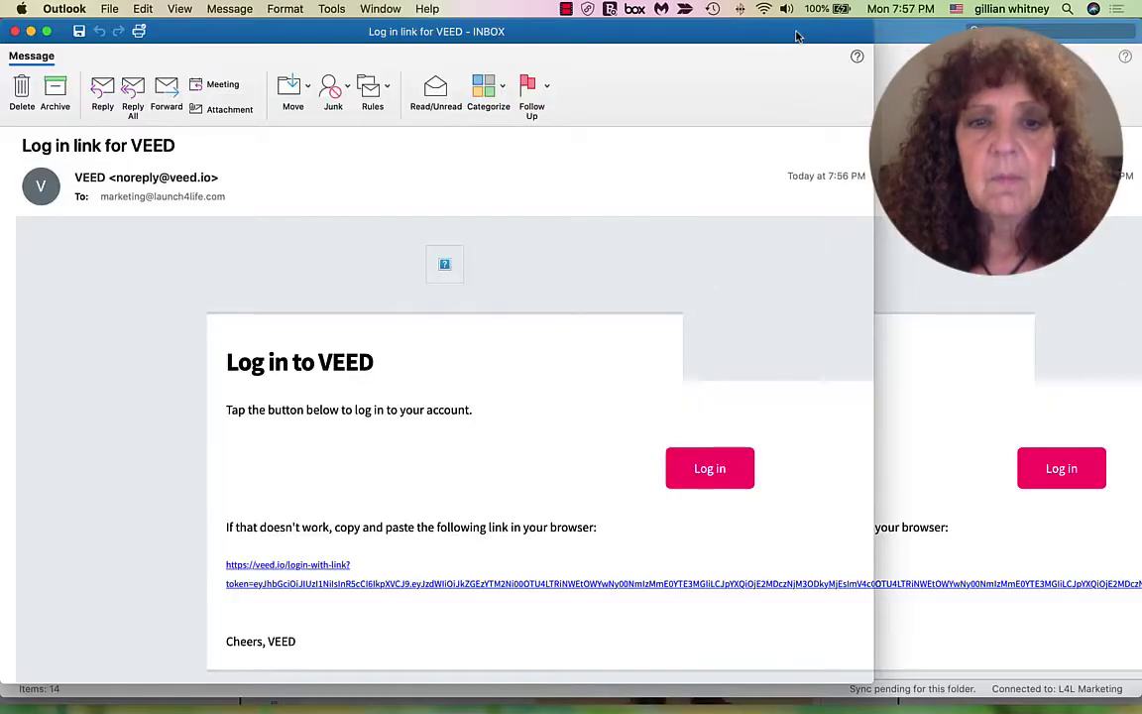
left_click(635, 591)
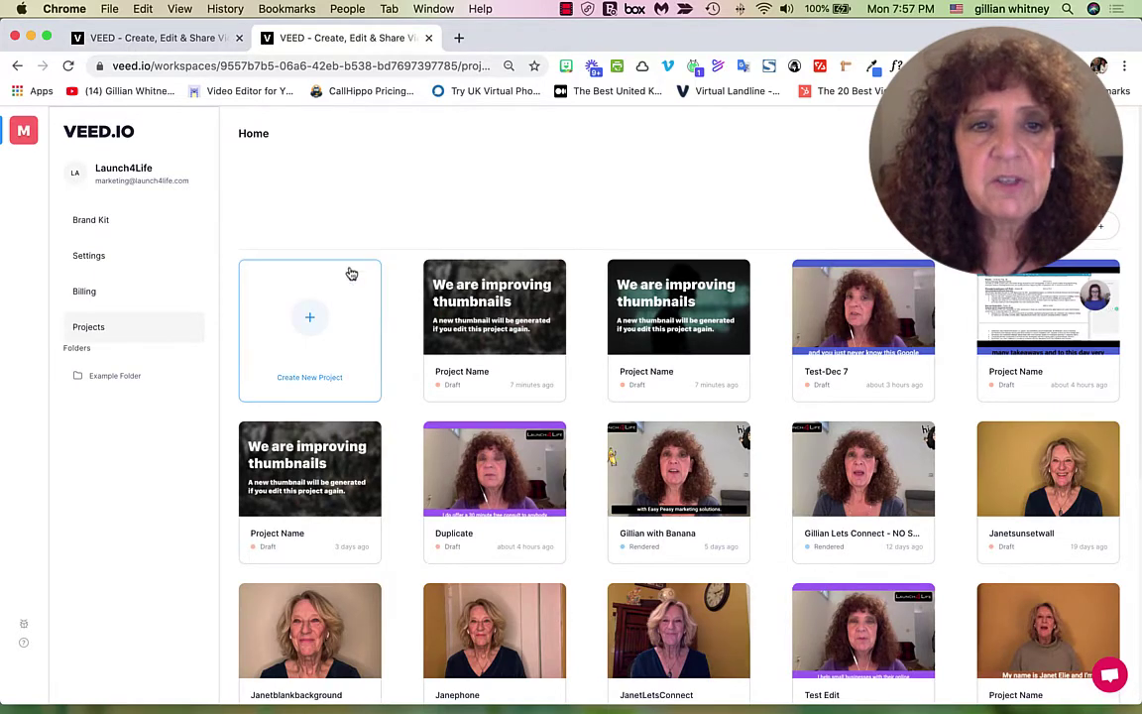
Step: Create a new project and upload the "Welcome to My LinkedIn" MP4 from the WELCOME VIDEO folder on the Desktop
left_click(310, 328)
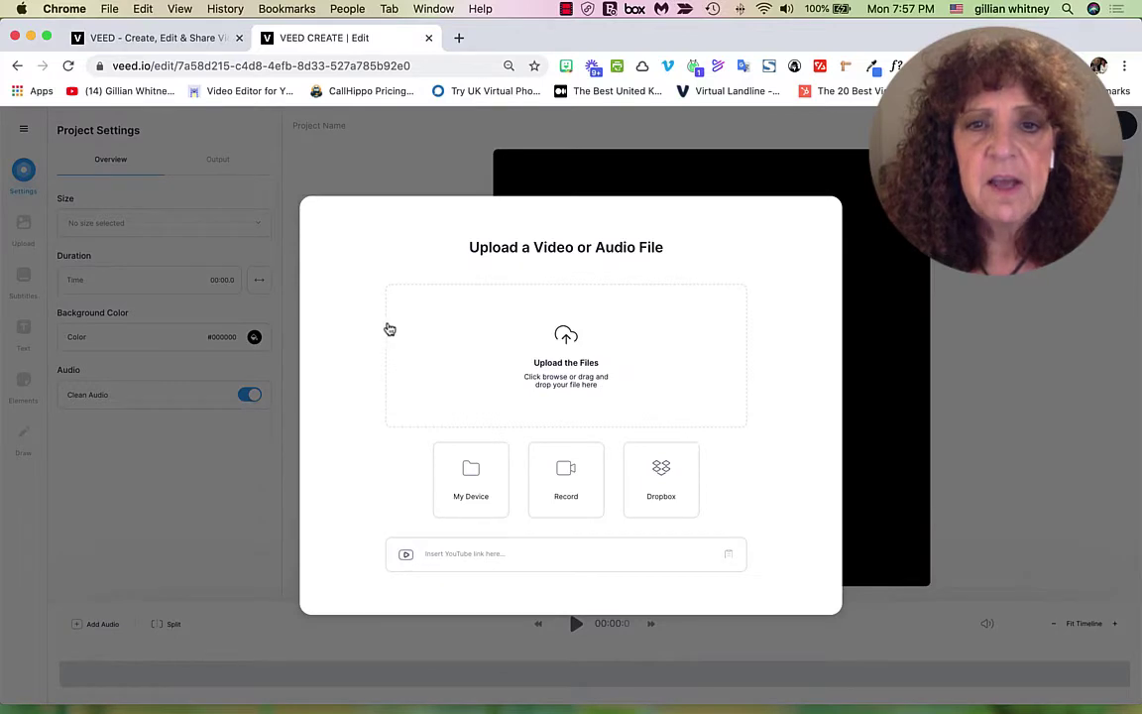
left_click(564, 351)
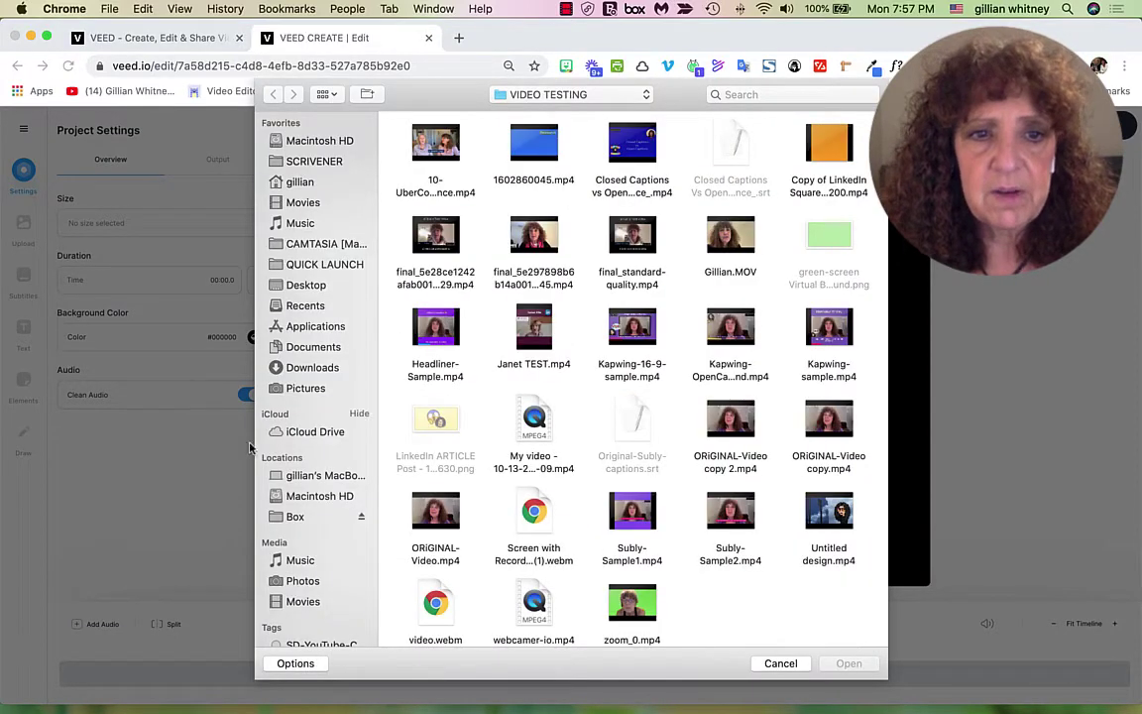
left_click(306, 286)
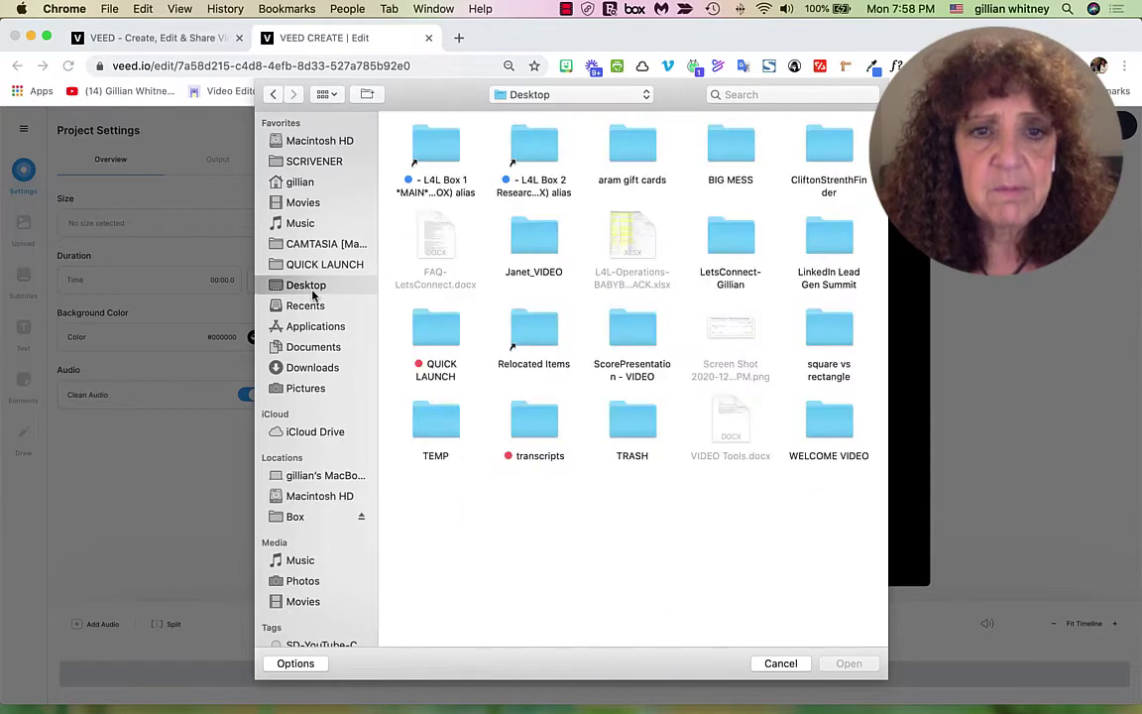
double_click(808, 419)
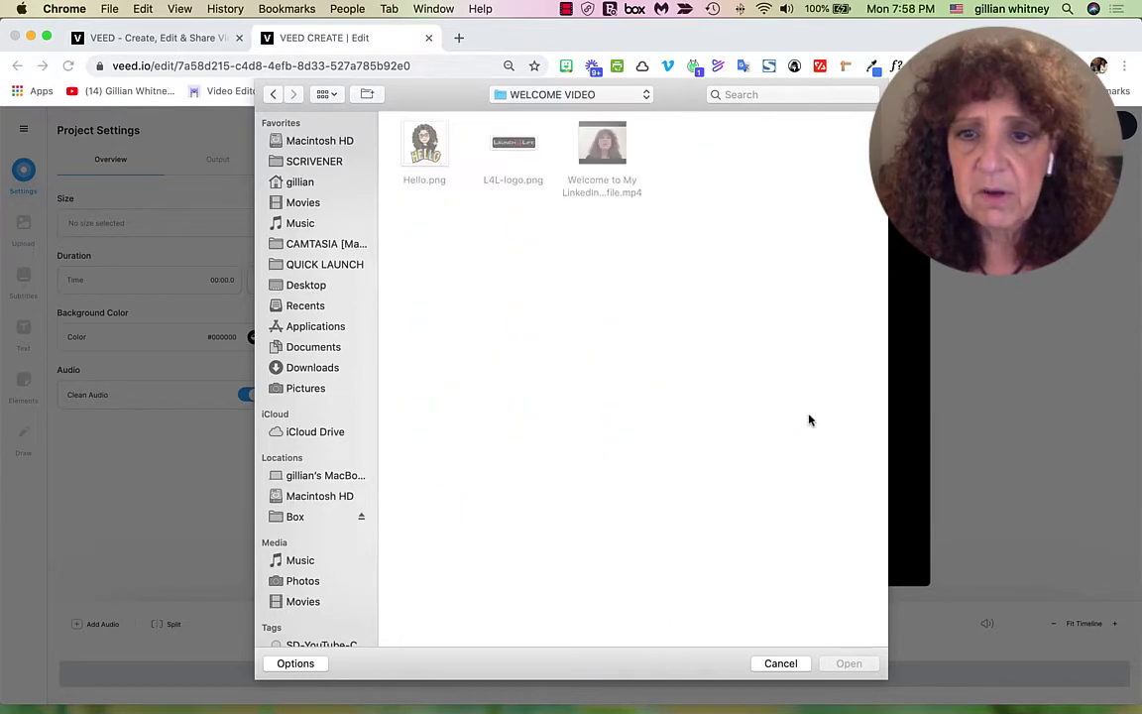
left_click(617, 154)
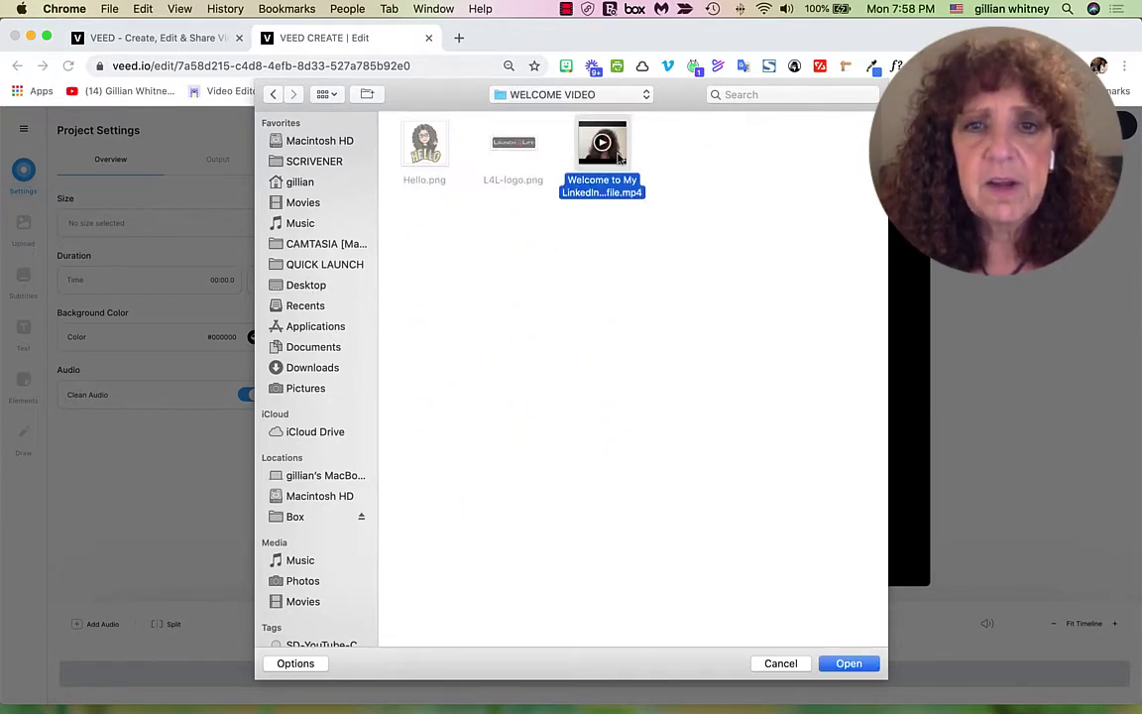
left_click(822, 667)
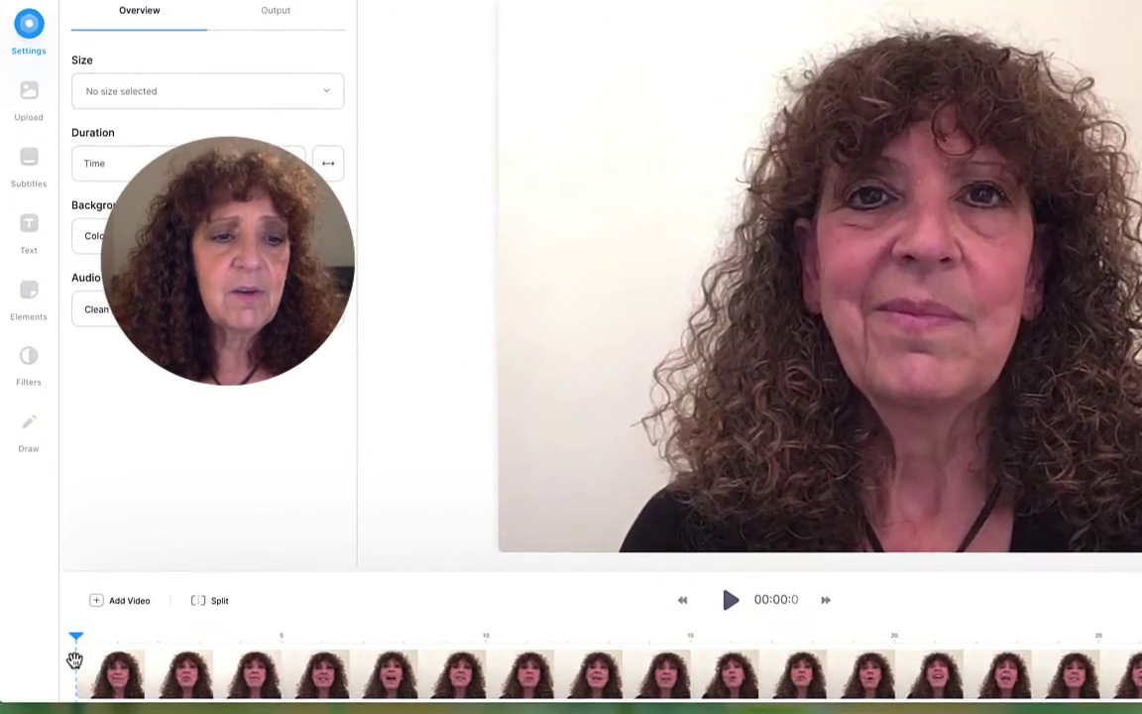
Step: Play the clip from the beginning to find the end of the unwanted opening and split it at 00:03.8
left_click(187, 656)
mouse_move(77, 675)
left_mouse_down()
mouse_move(295, 671)
mouse_move(38, 673)
mouse_move(305, 684)
mouse_move(72, 688)
left_mouse_up()
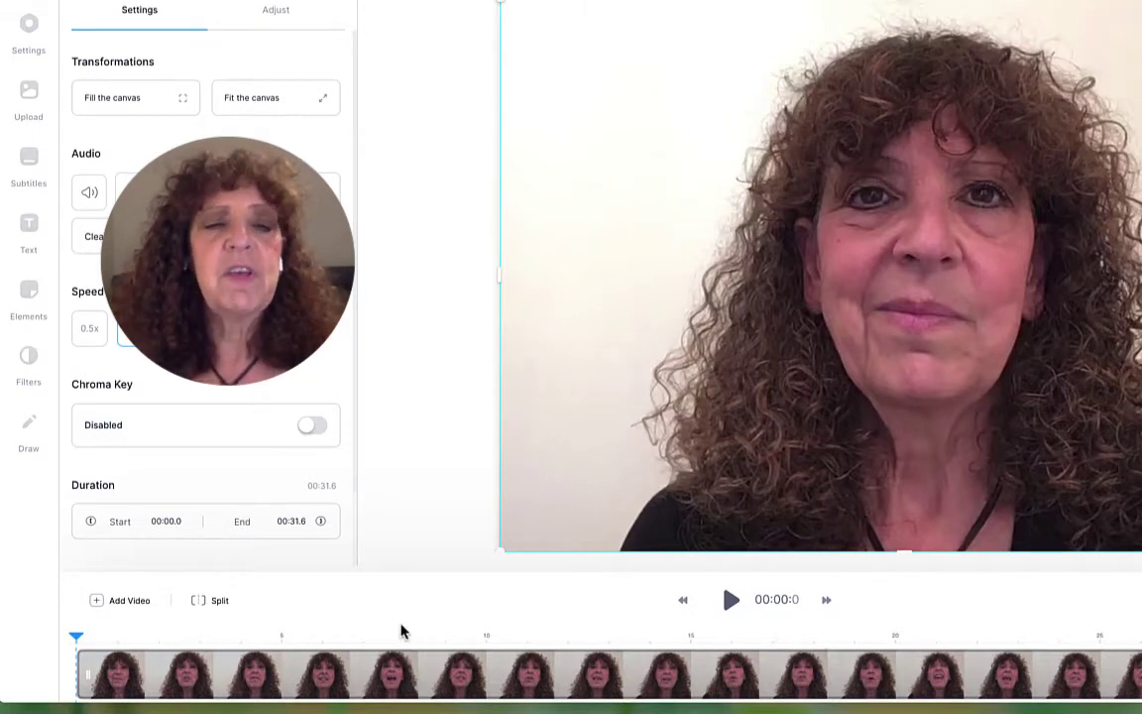
left_click(729, 601)
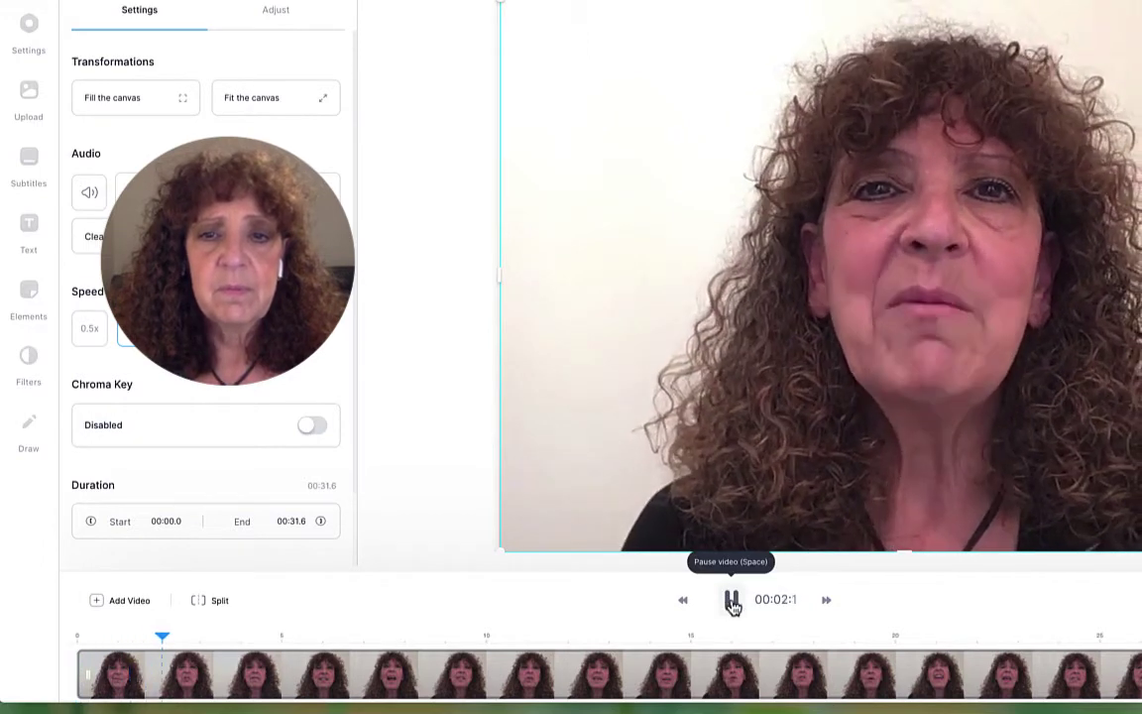
left_click(731, 602)
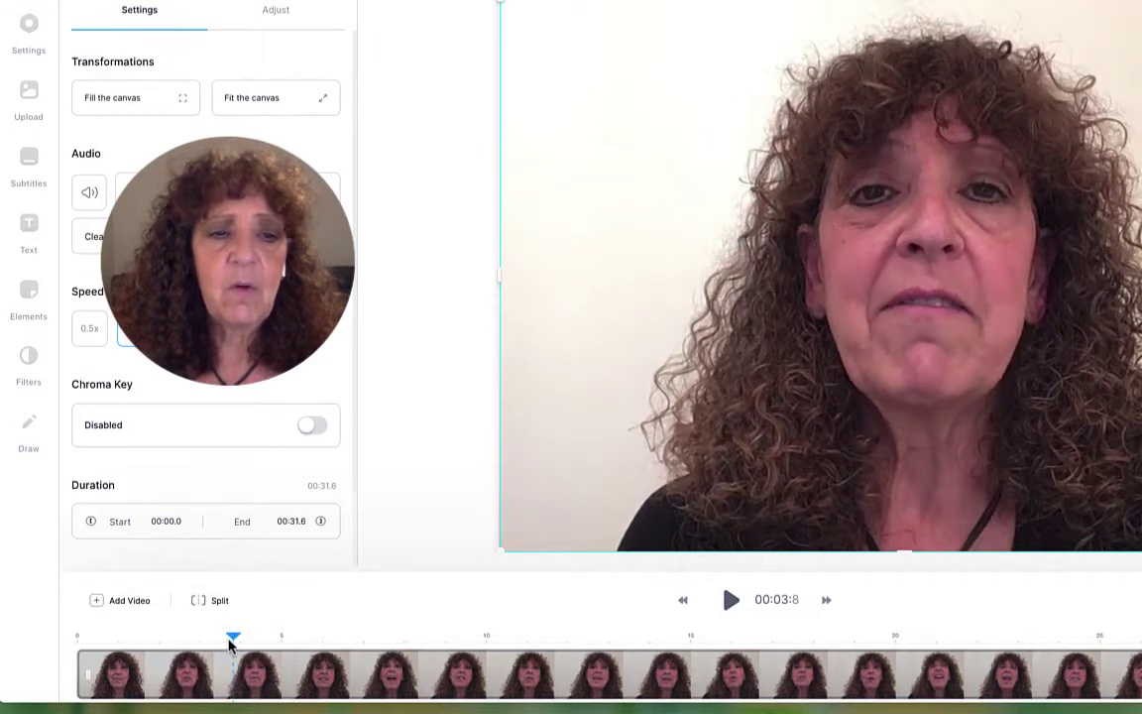
left_click_drag(231, 644, 236, 645)
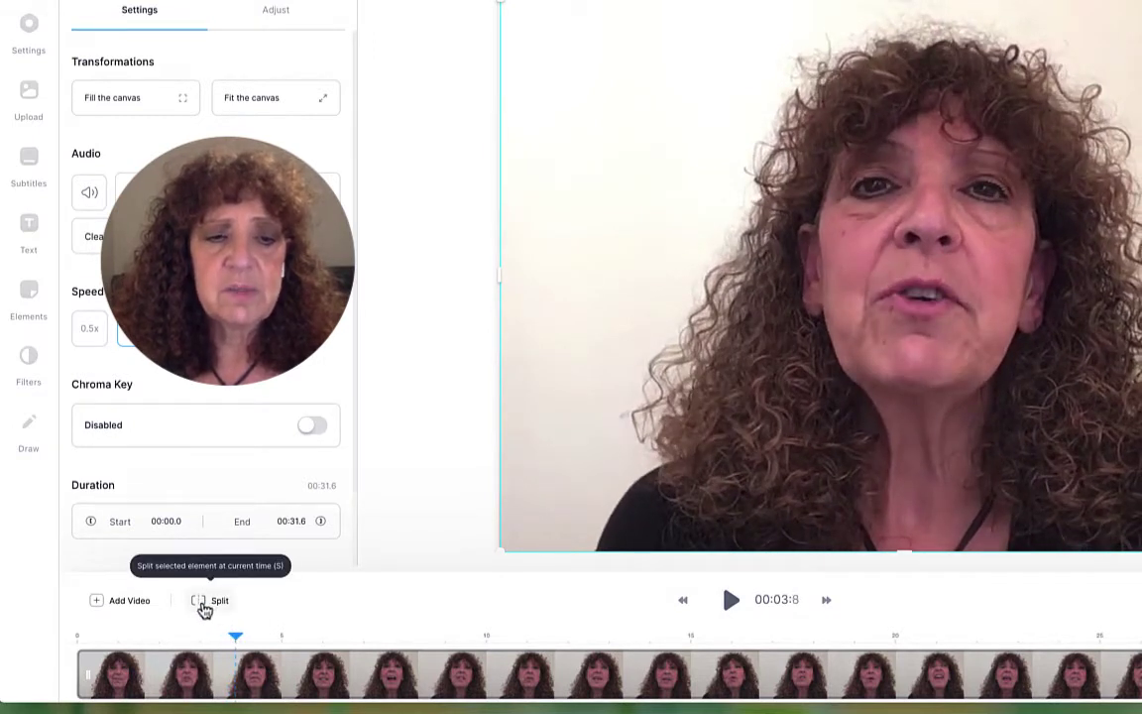
left_click(203, 604)
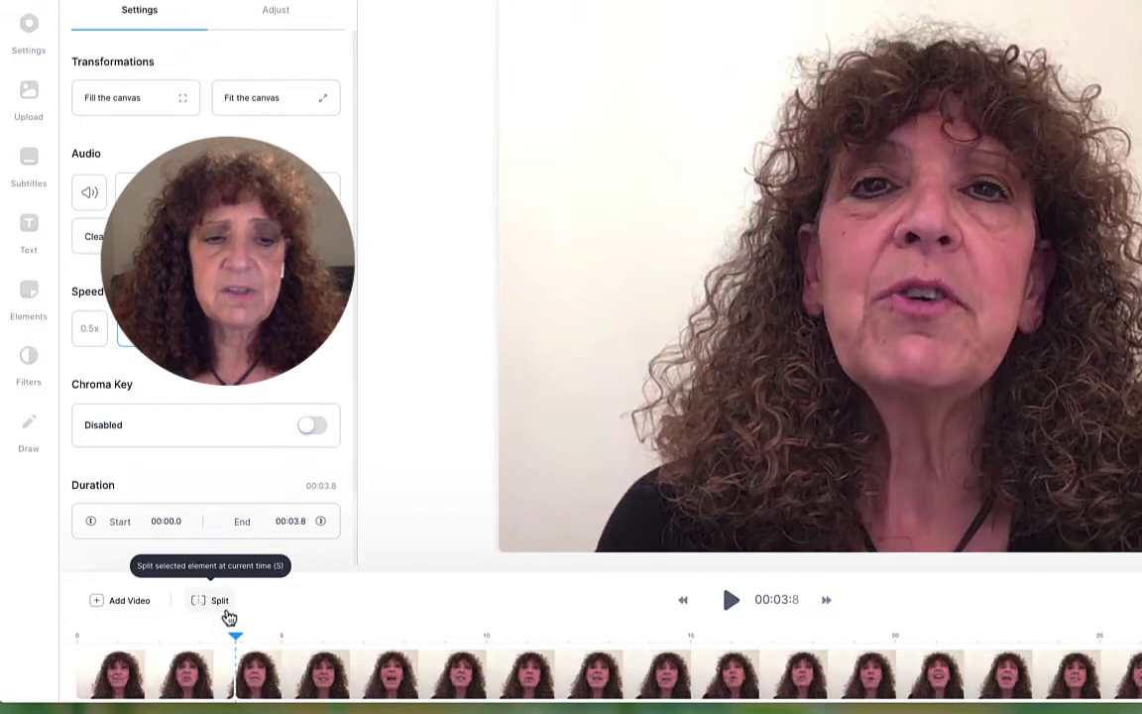
Step: Delete the opening segment and move the remaining clip to the start of the timeline
left_click(201, 680)
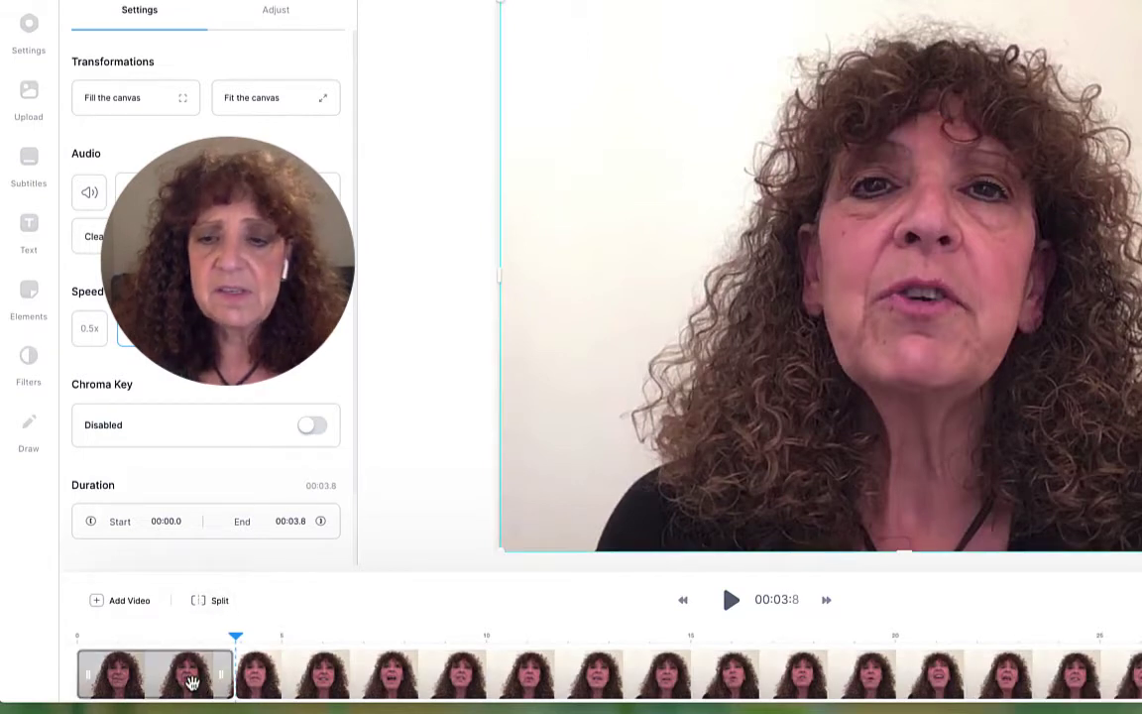
key("Delete")
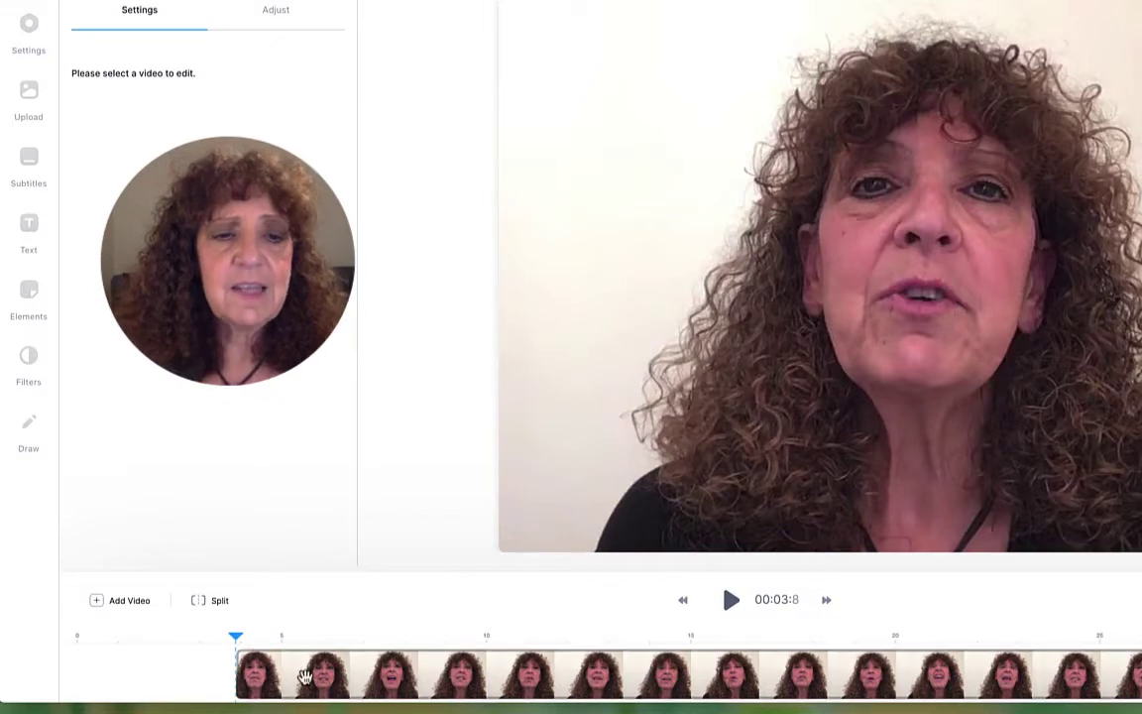
left_click_drag(300, 675, 116, 690)
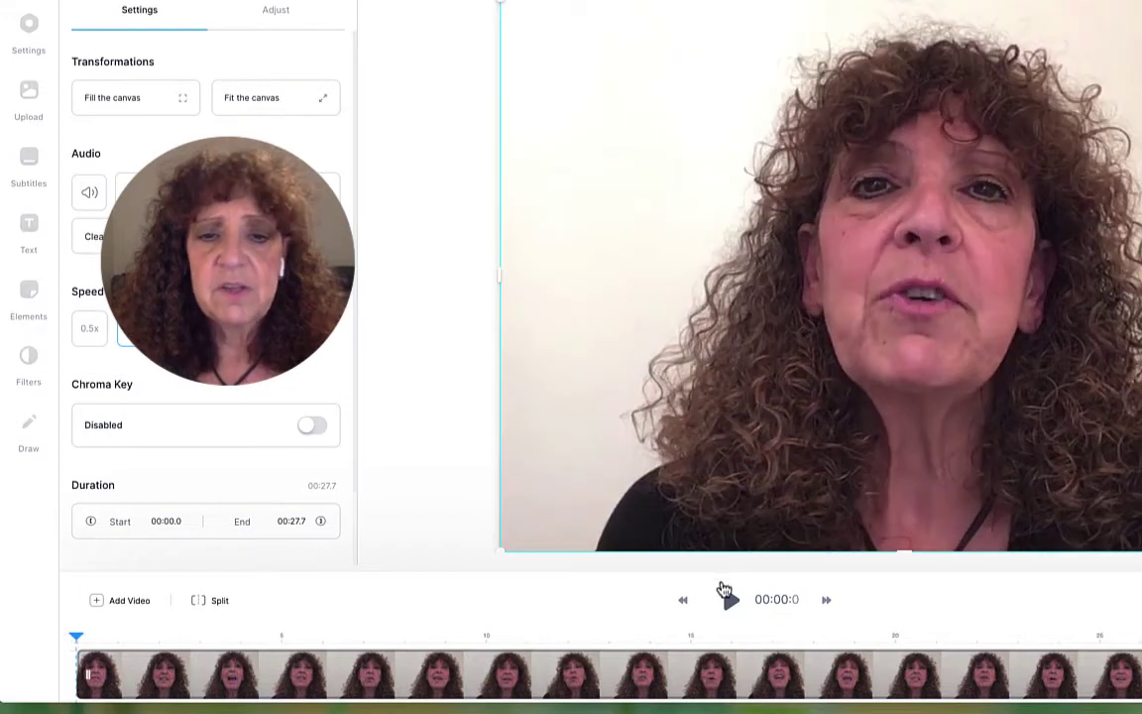
Step: Preview the shortened clip and extend its start edge until the clip lasts 28.6 seconds
left_click(731, 600)
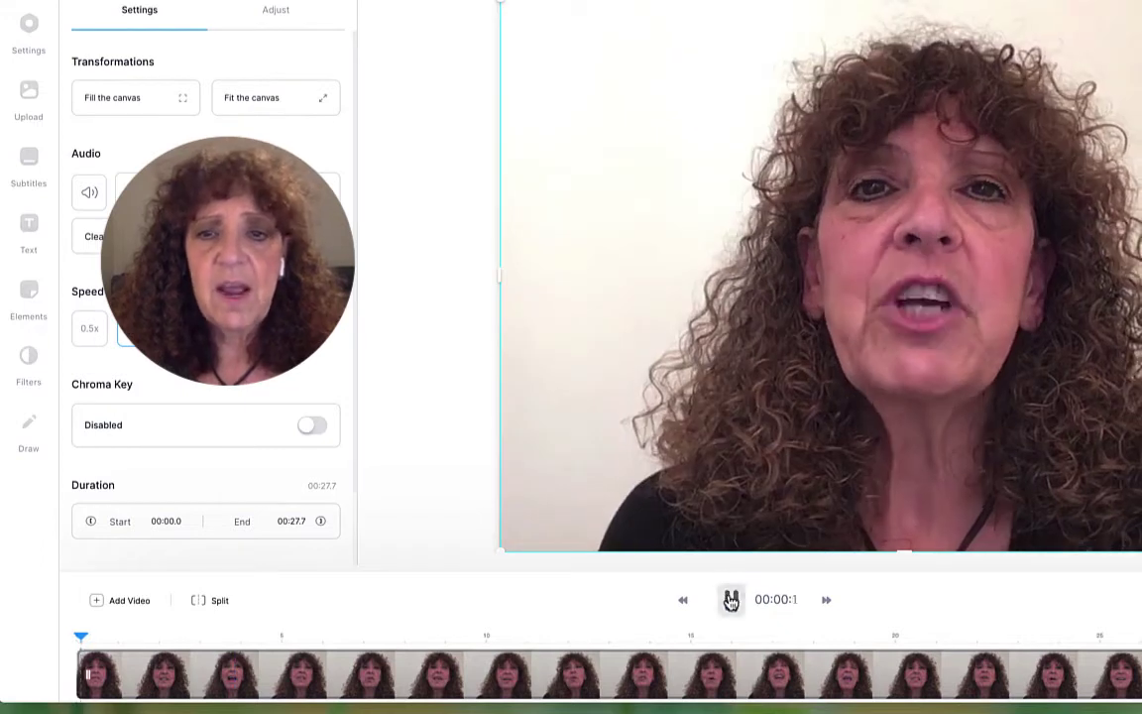
left_click(730, 600)
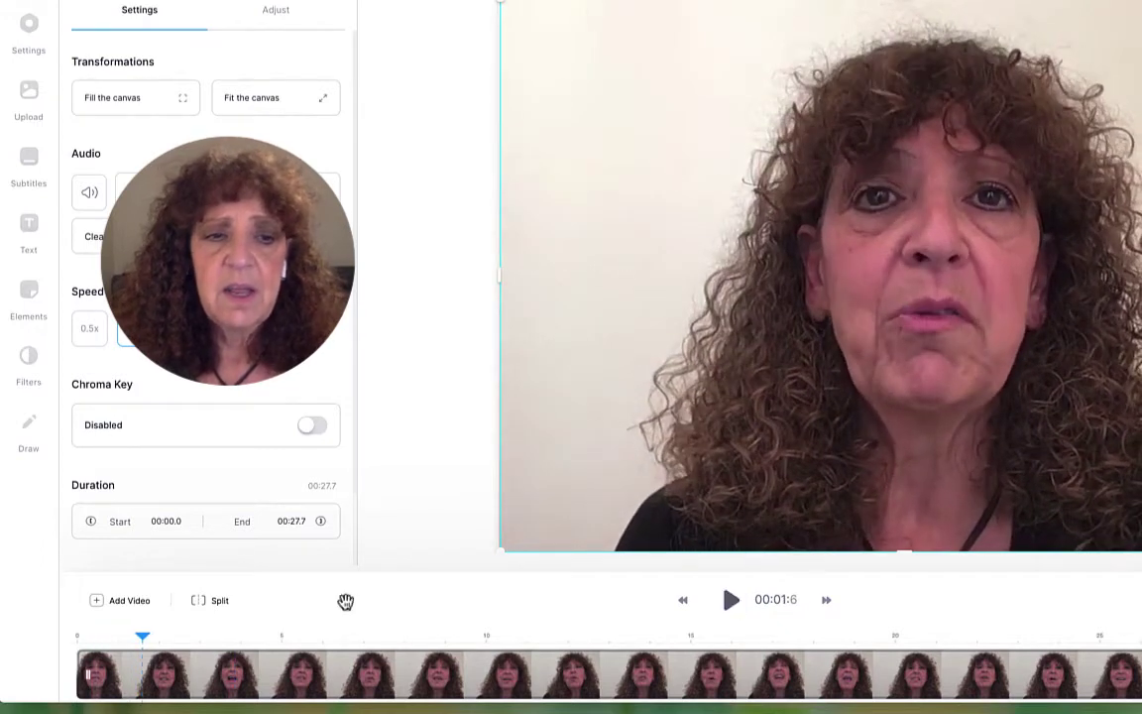
left_click_drag(82, 675, 118, 677)
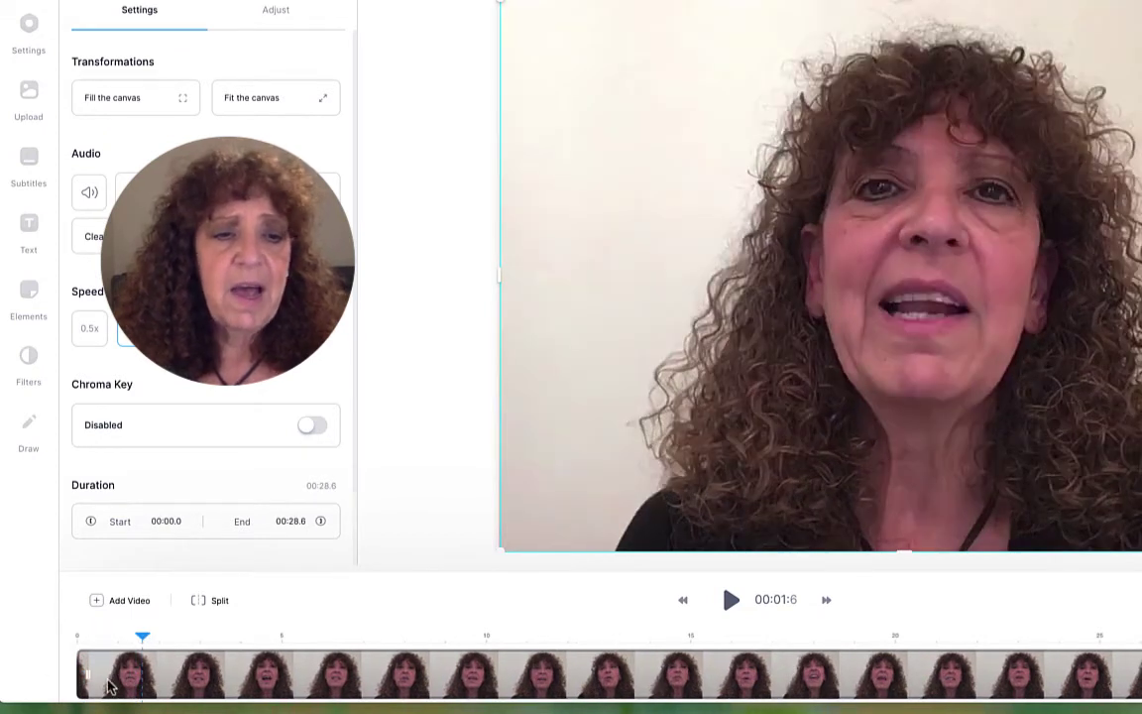
Step: Split the clip into three segments at 00:08.5 and 00:17.0
left_click(59, 637)
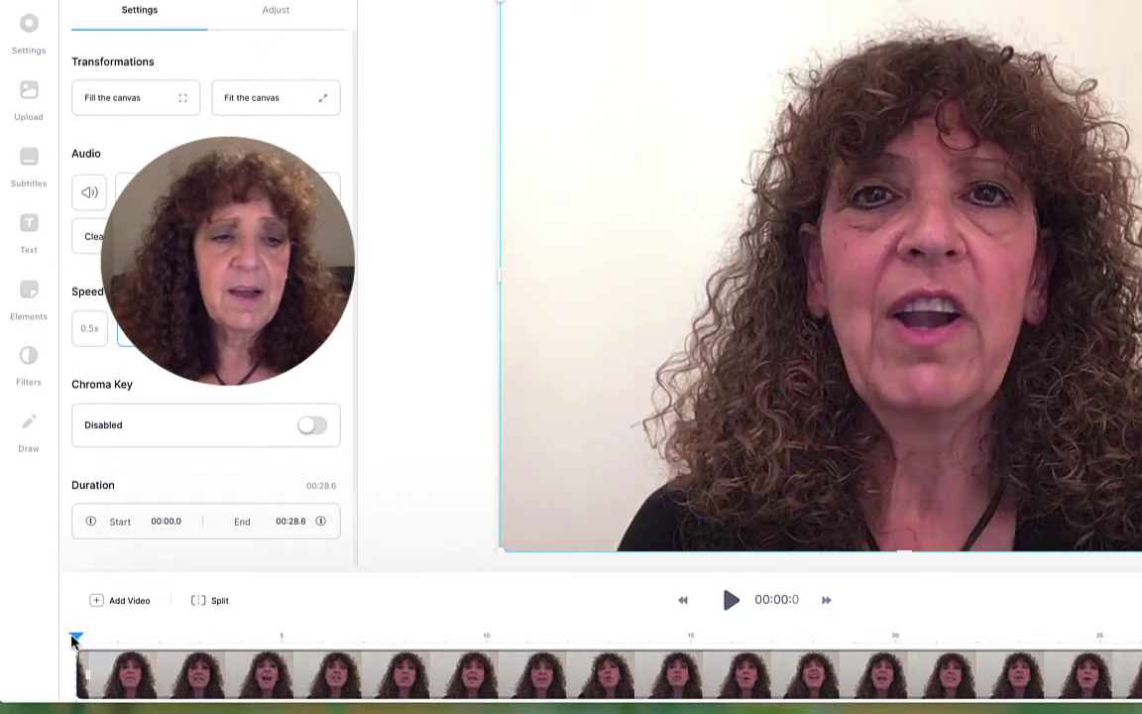
left_click_drag(75, 641, 425, 641)
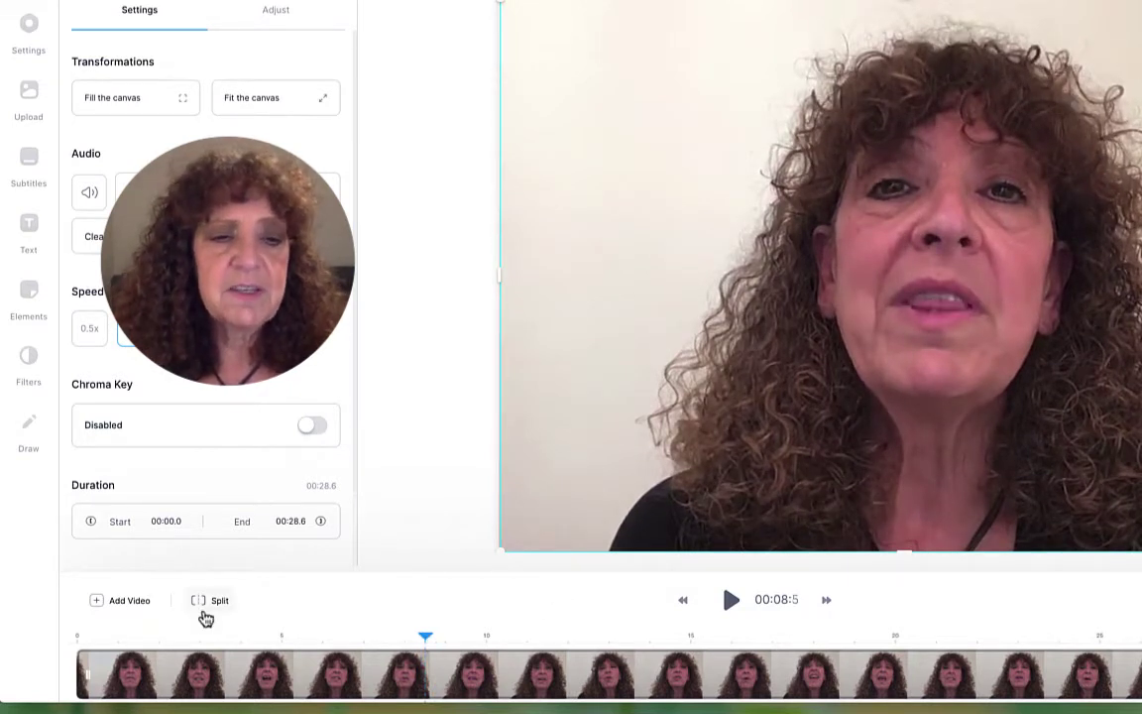
left_click(205, 608)
left_click_drag(425, 642, 772, 646)
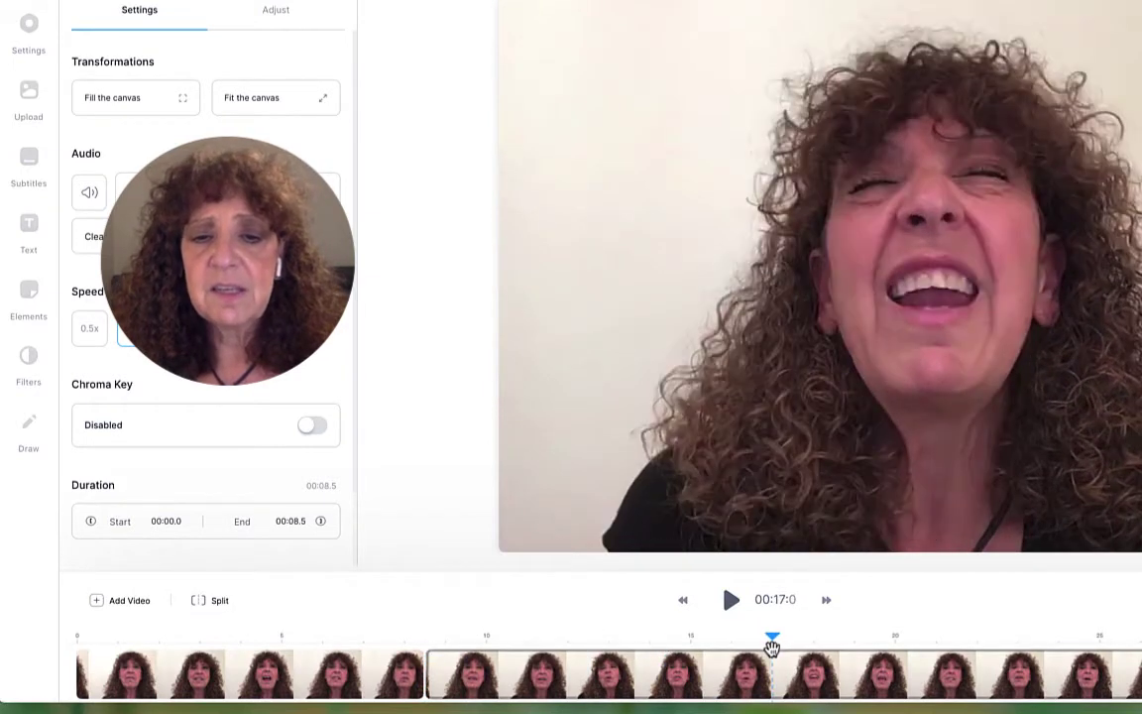
left_click(212, 601)
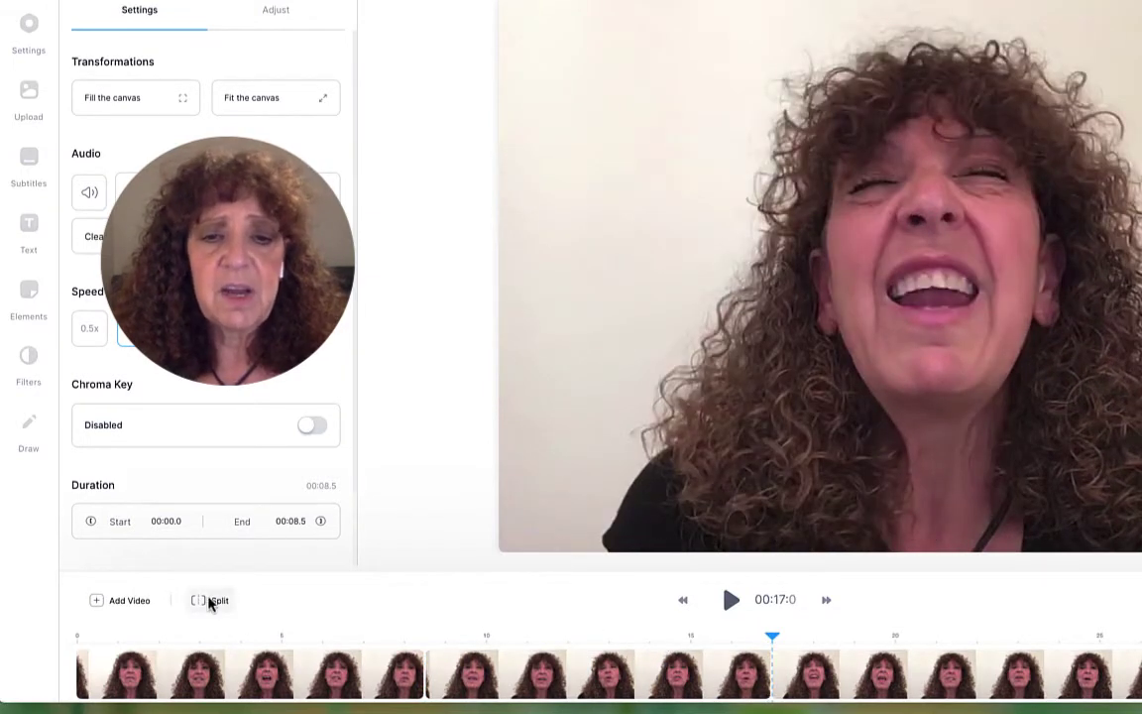
Step: Move the second and third segments apart on the timeline and place them back end to end
mouse_move(1039, 706)
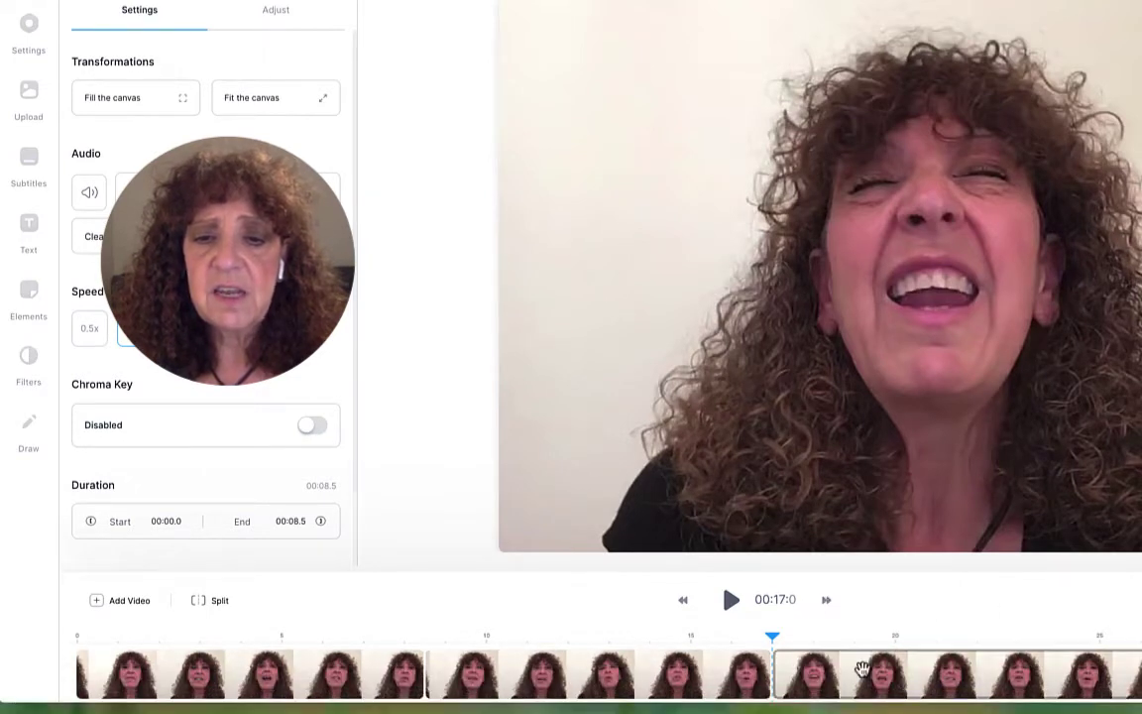
left_click_drag(861, 670, 985, 670)
left_click_drag(644, 674, 714, 676)
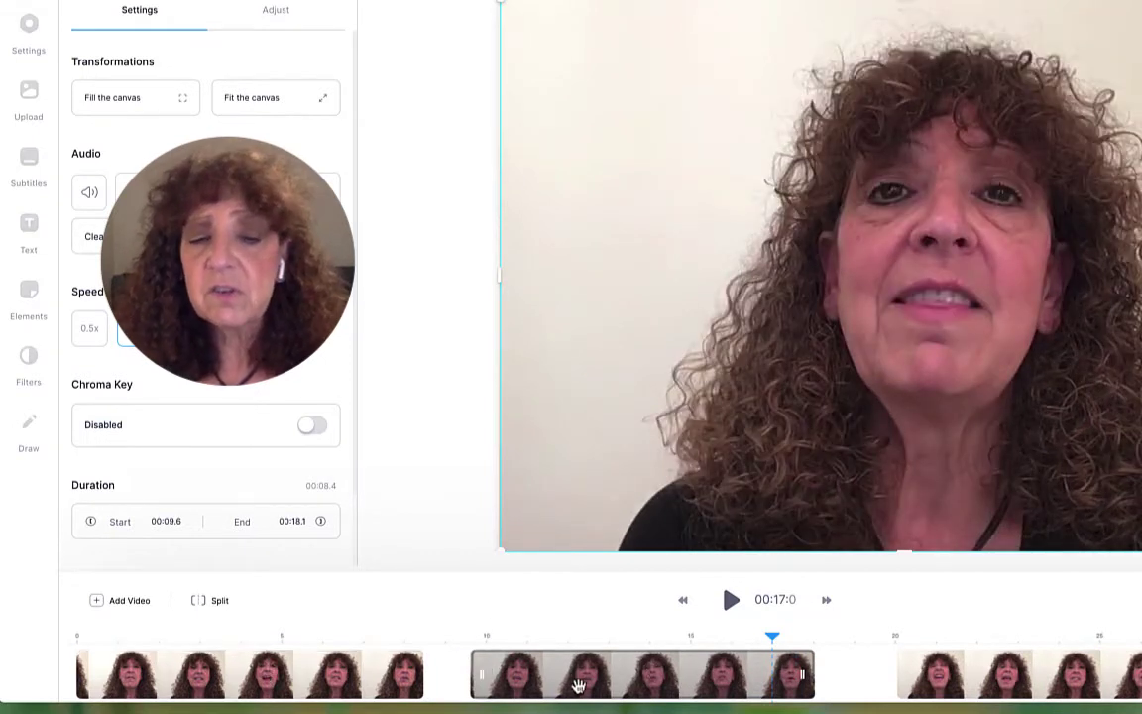
left_click_drag(579, 686, 535, 683)
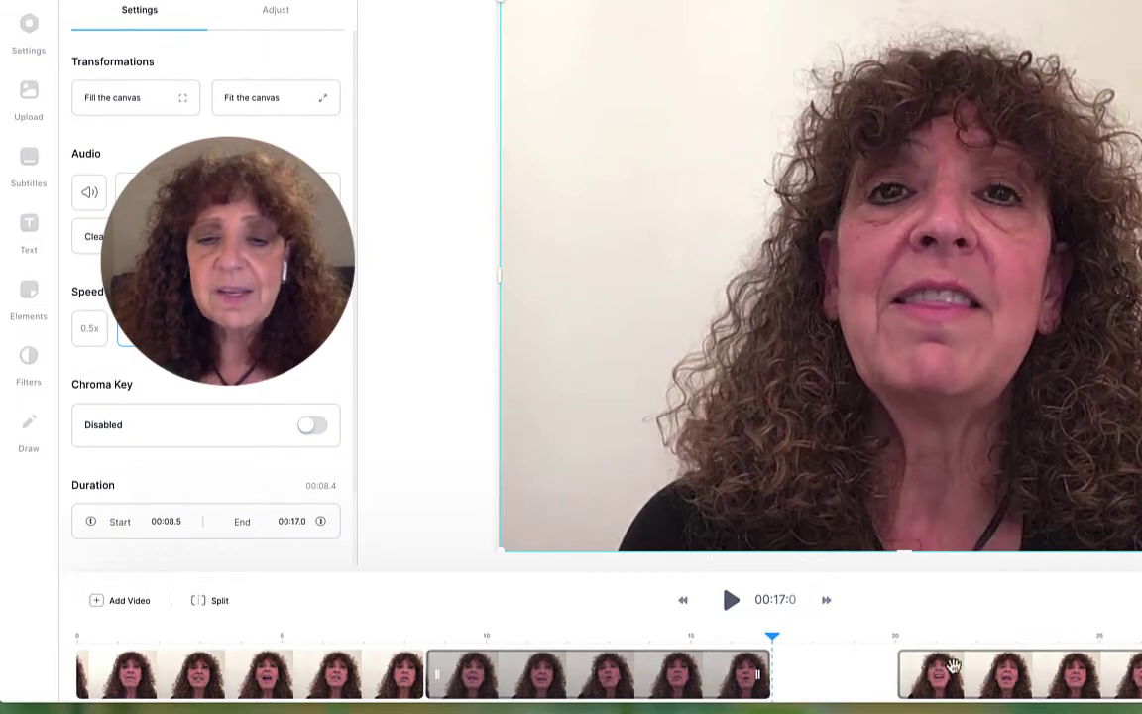
left_click_drag(953, 665, 816, 680)
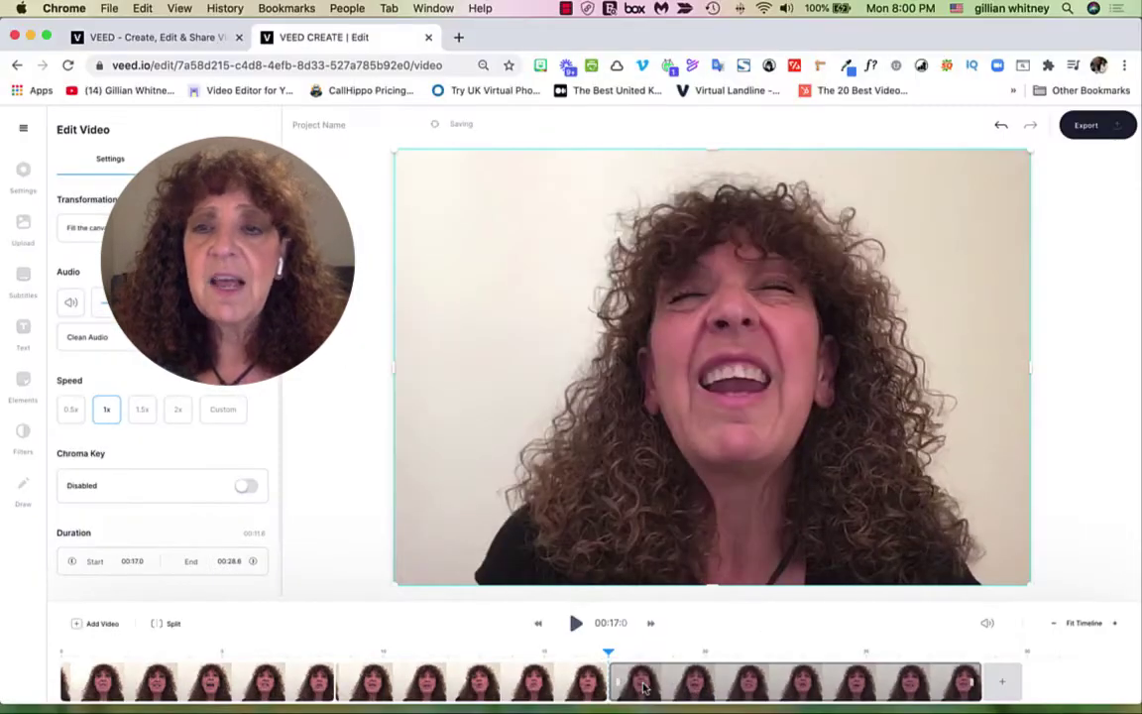
Step: Undo the segment moves, both splits and the extension of the clip's start
left_click(1002, 129)
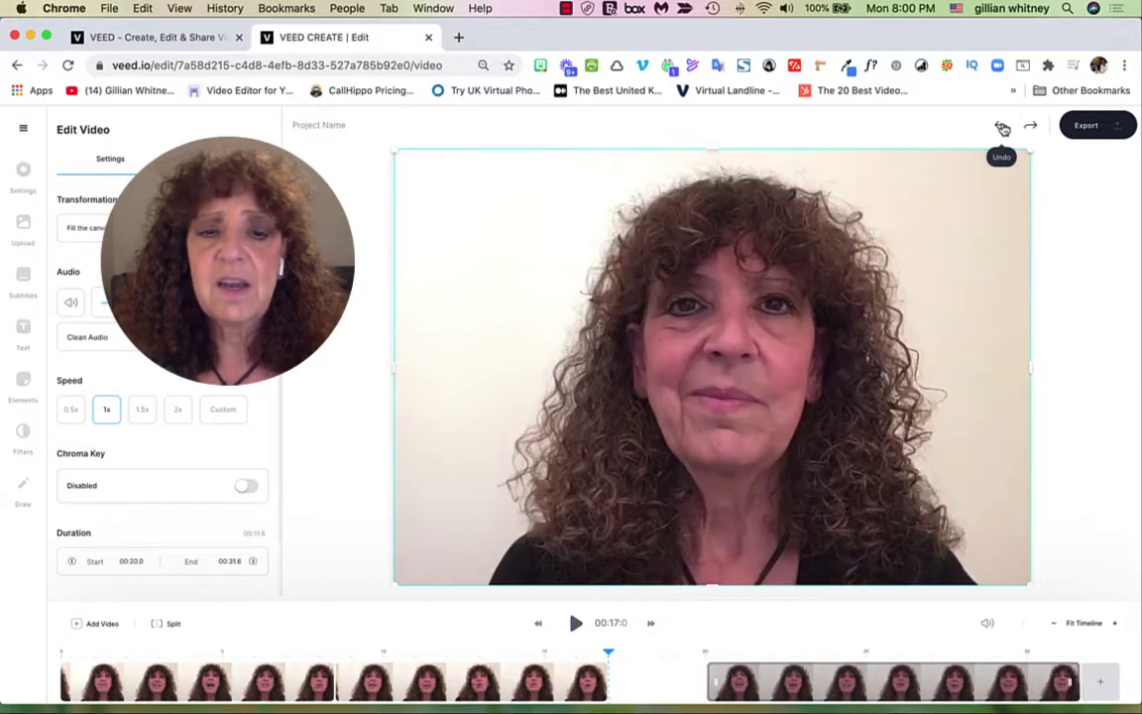
left_click(1002, 129)
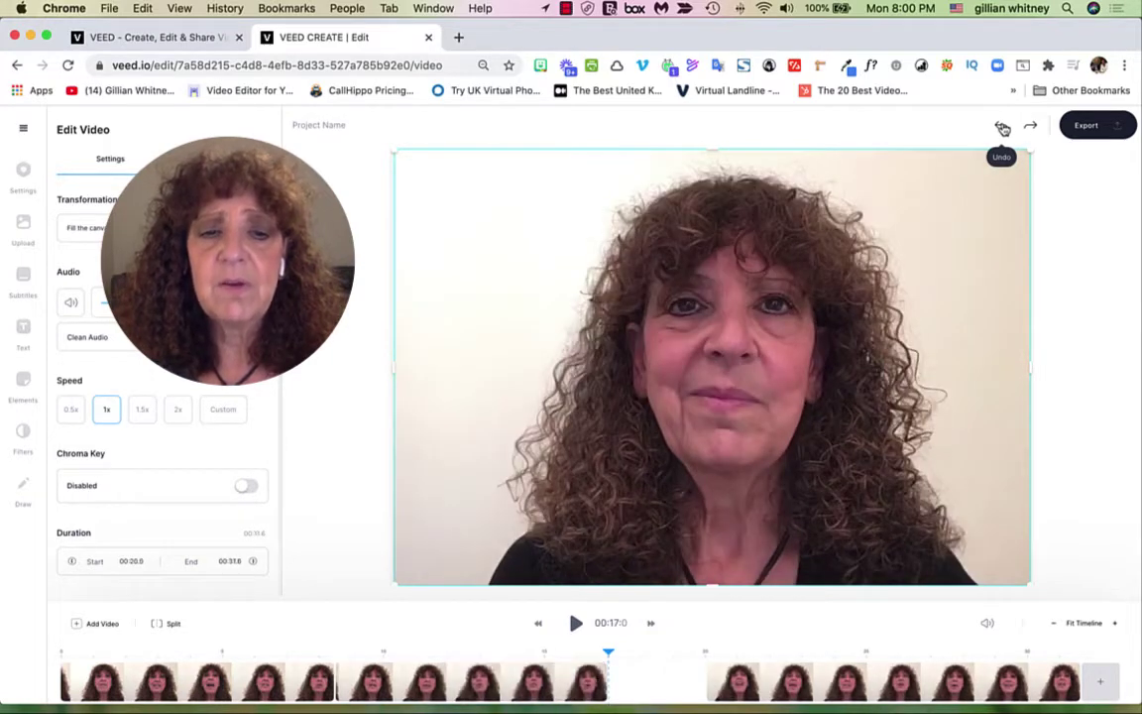
left_click(1002, 129)
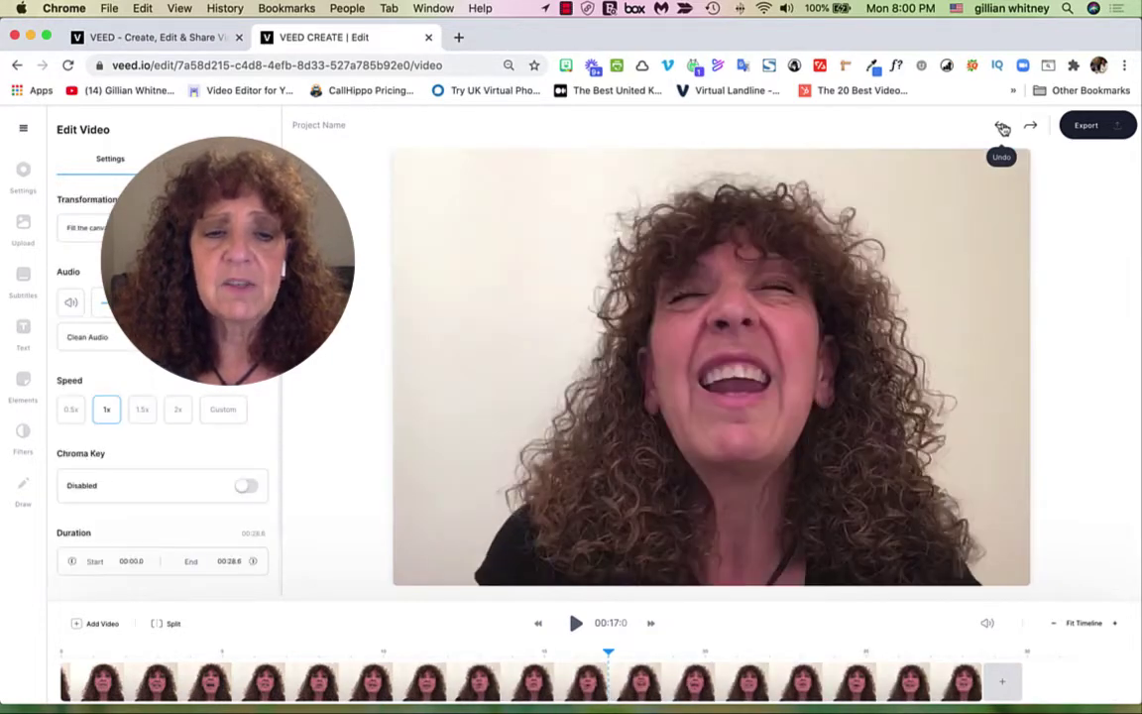
left_click(1002, 129)
left_click(1002, 129)
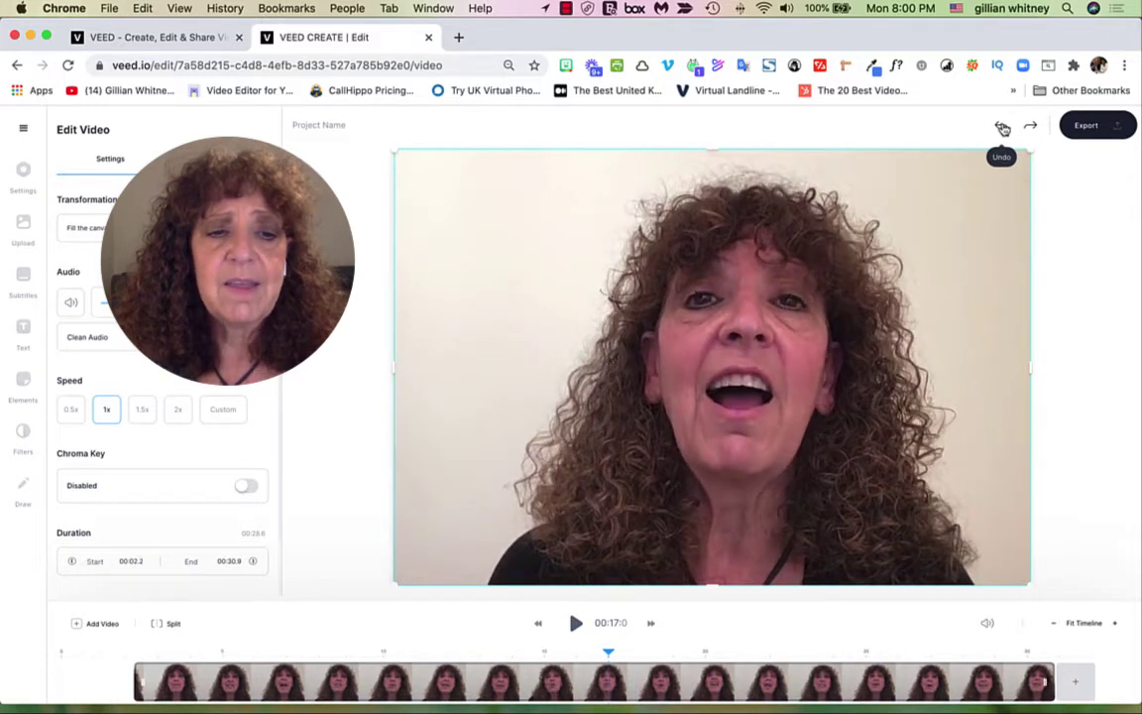
left_click(1002, 129)
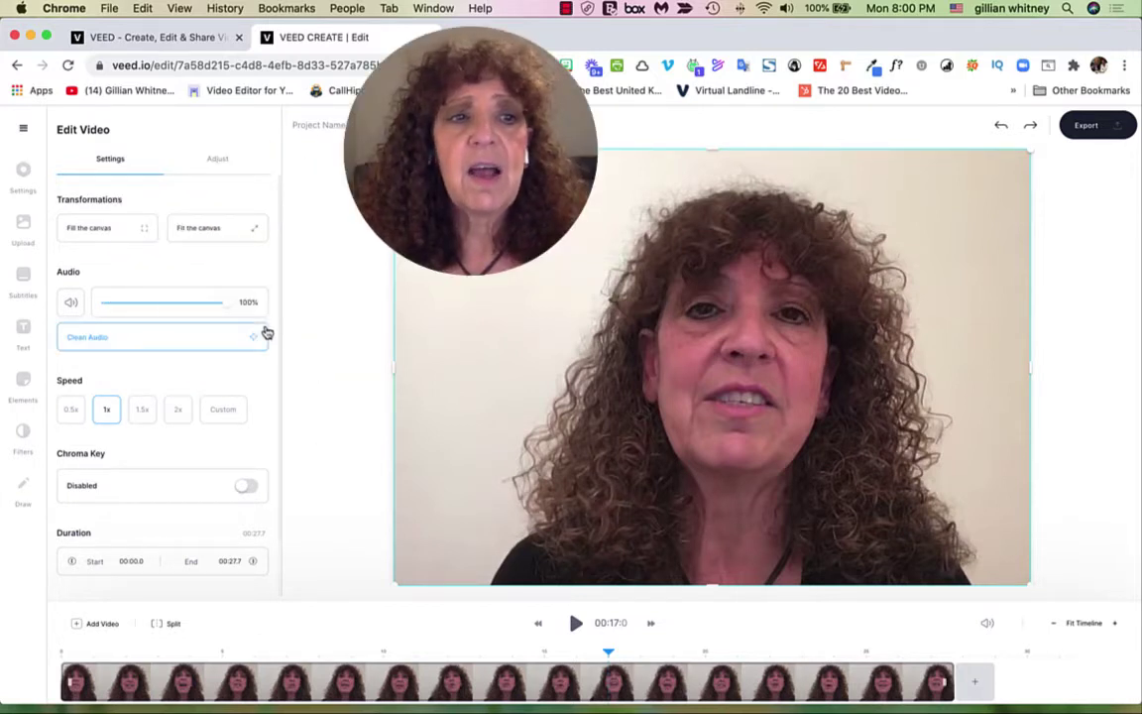
Step: Generate automatic subtitles for the video with English (United States) as the language to detect
left_click(24, 278)
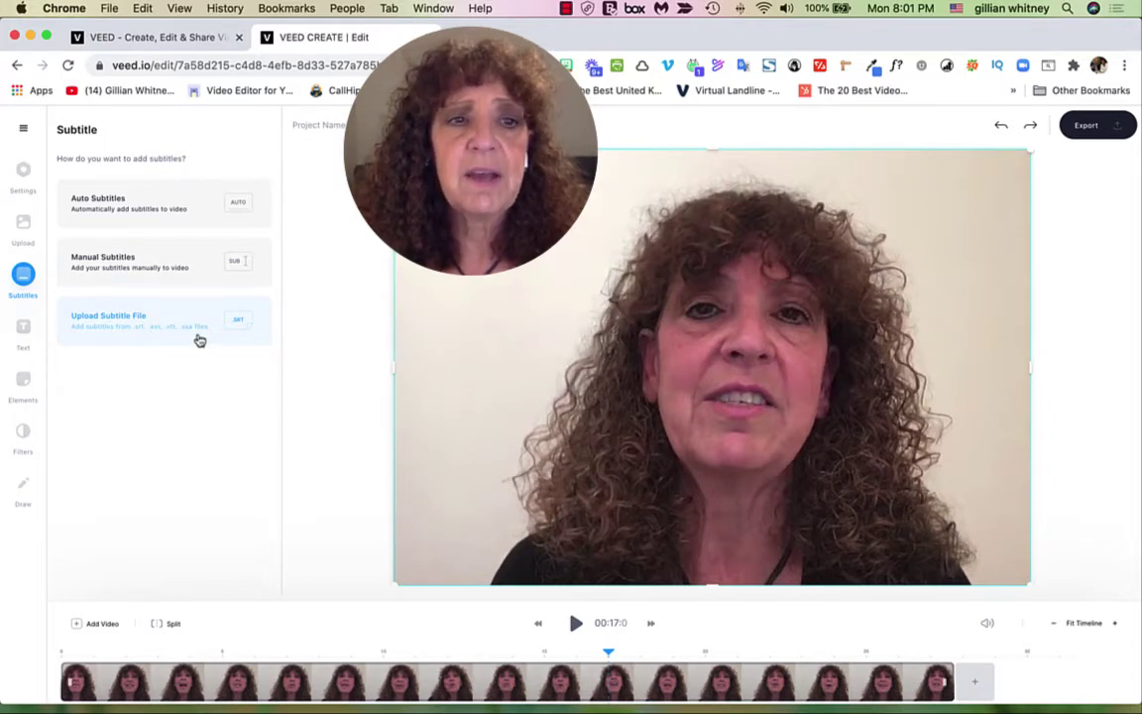
left_click(170, 217)
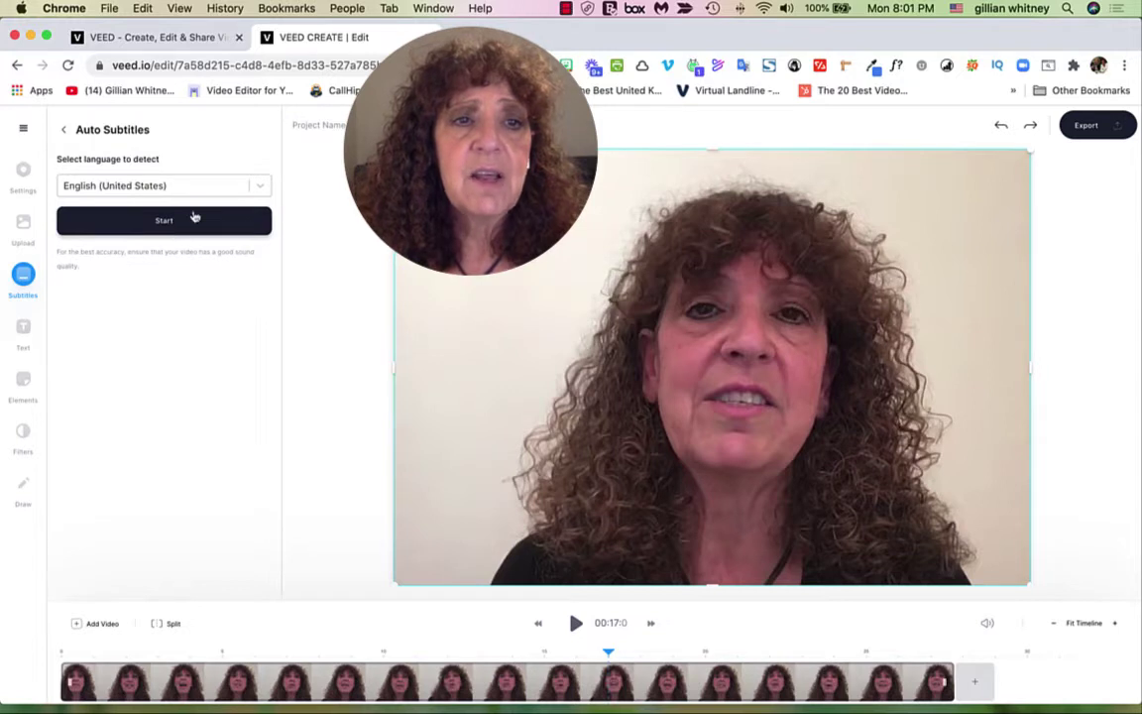
left_click(261, 188)
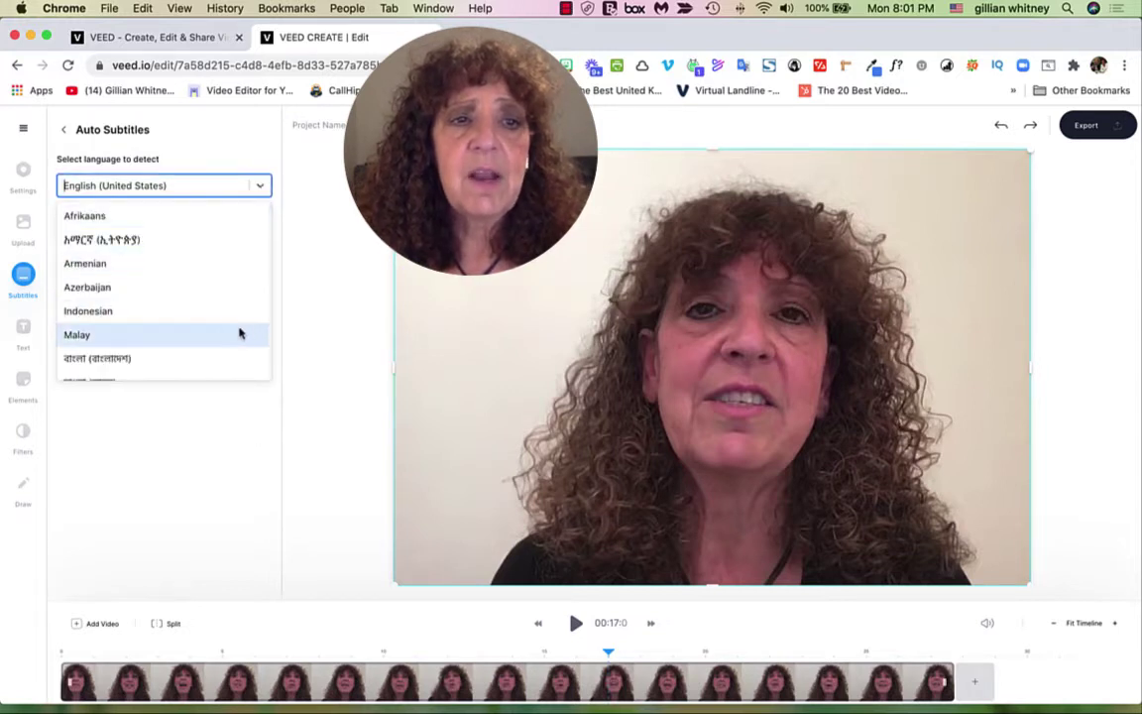
scroll(240, 331, "down", 5)
scroll(240, 331, "down", 3)
scroll(240, 331, "up", 10)
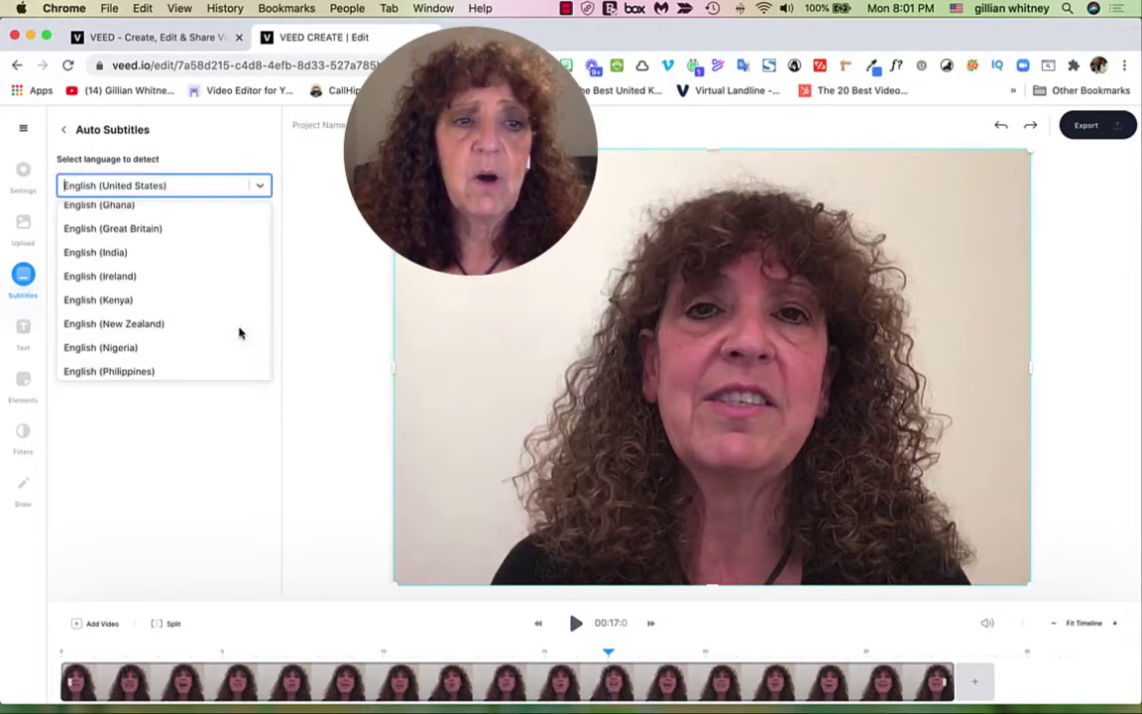
left_click(205, 192)
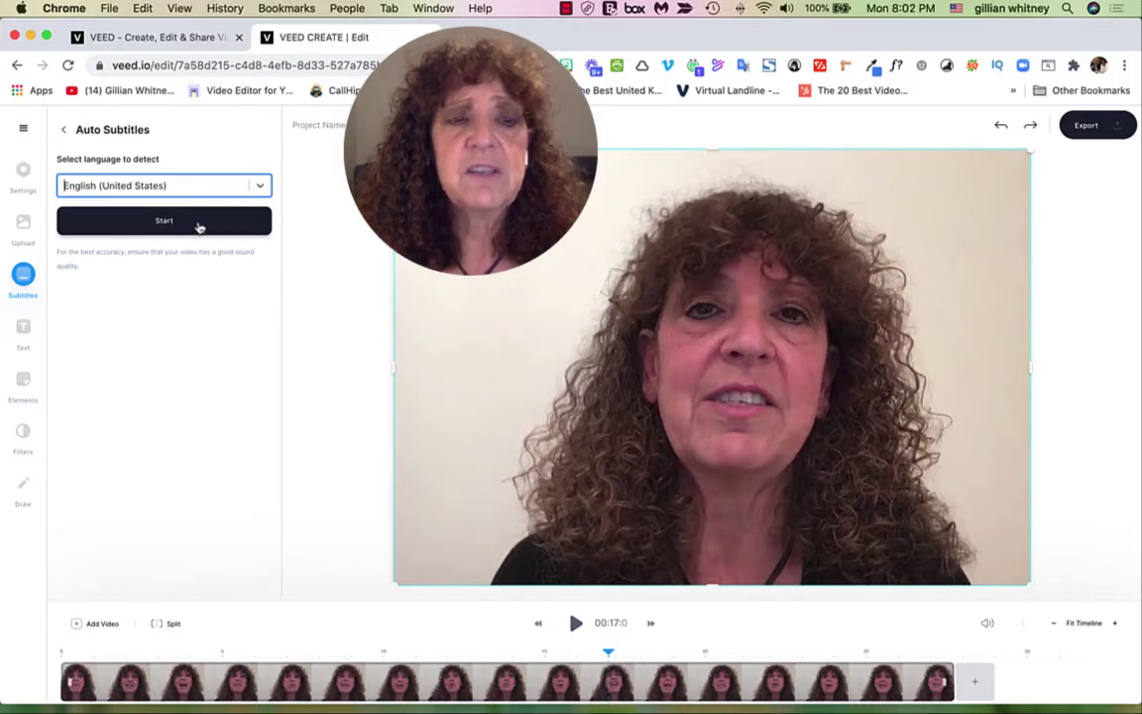
left_click(197, 225)
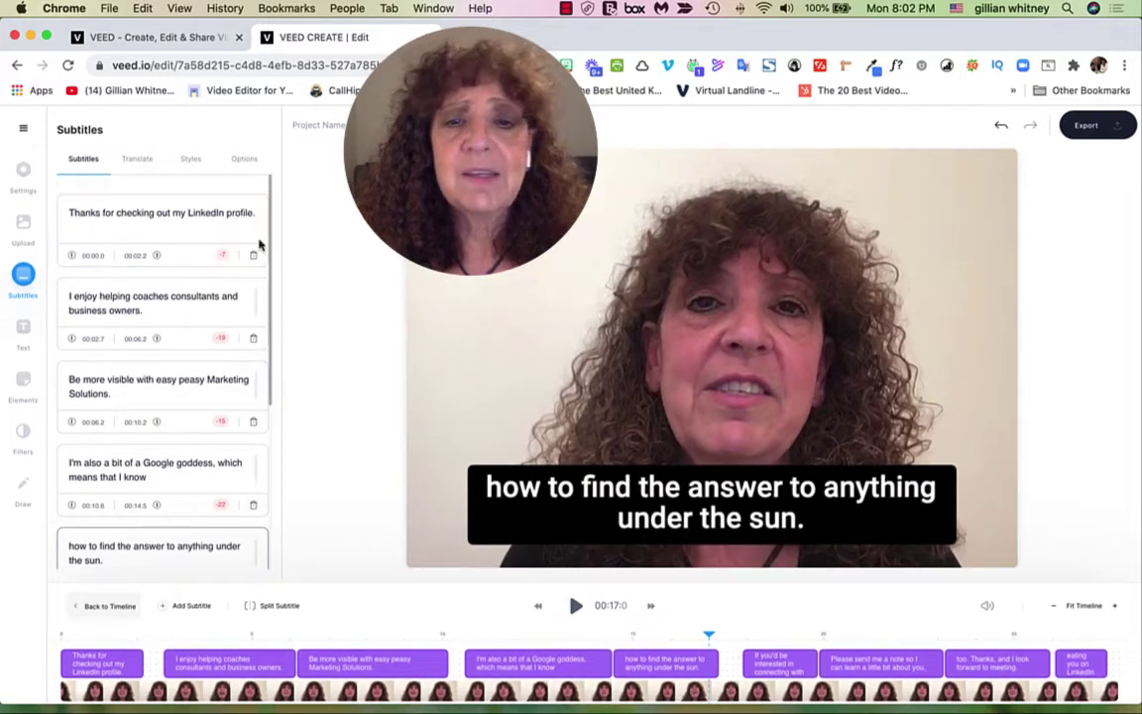
Step: Play a short stretch of the subtitled video, return the playhead to 00:00:0 and review the first subtitle lines
left_click(575, 609)
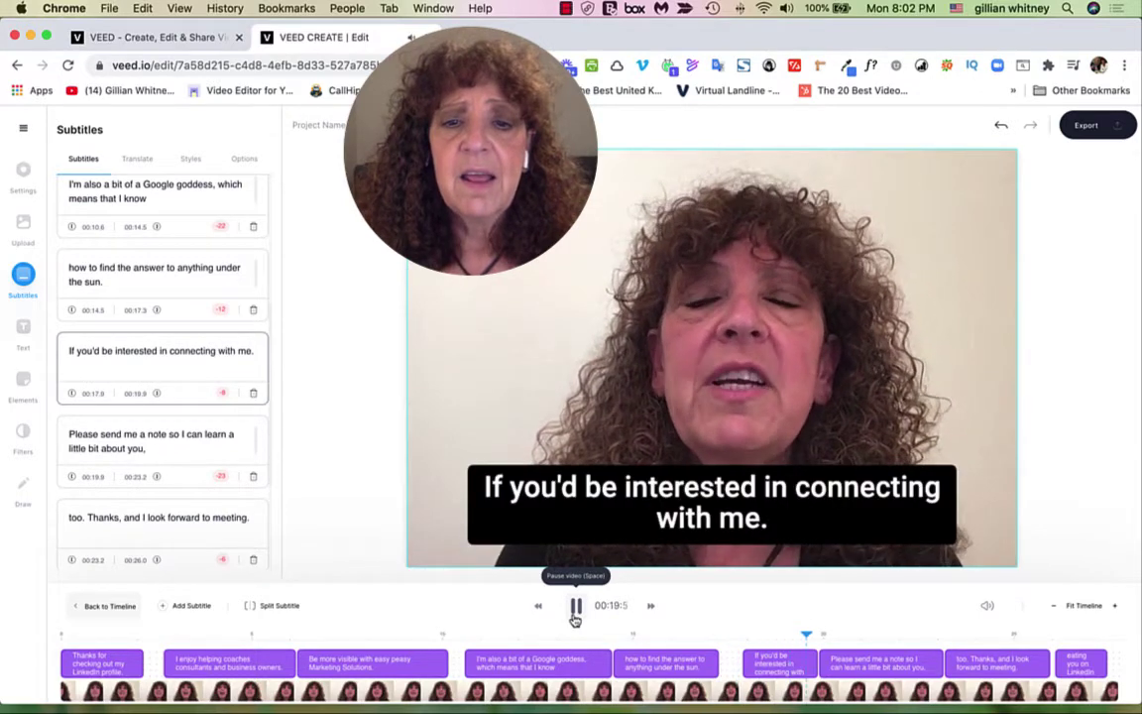
left_click(575, 606)
left_click_drag(807, 637, 56, 631)
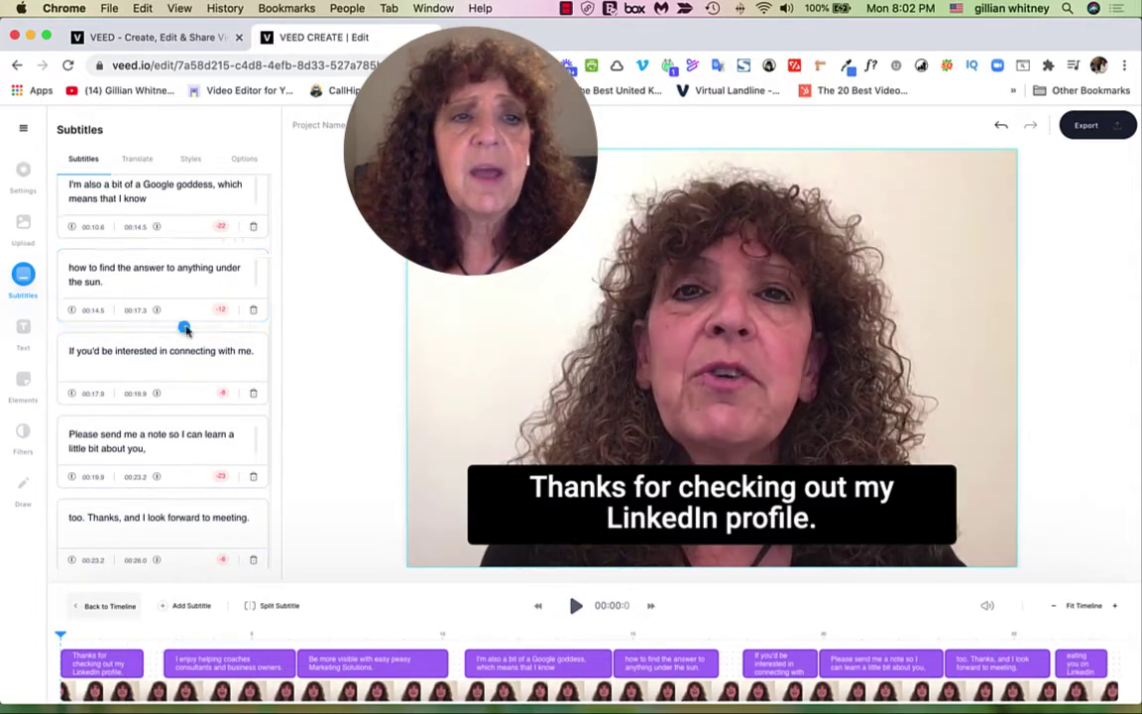
scroll(183, 324, "up", 5)
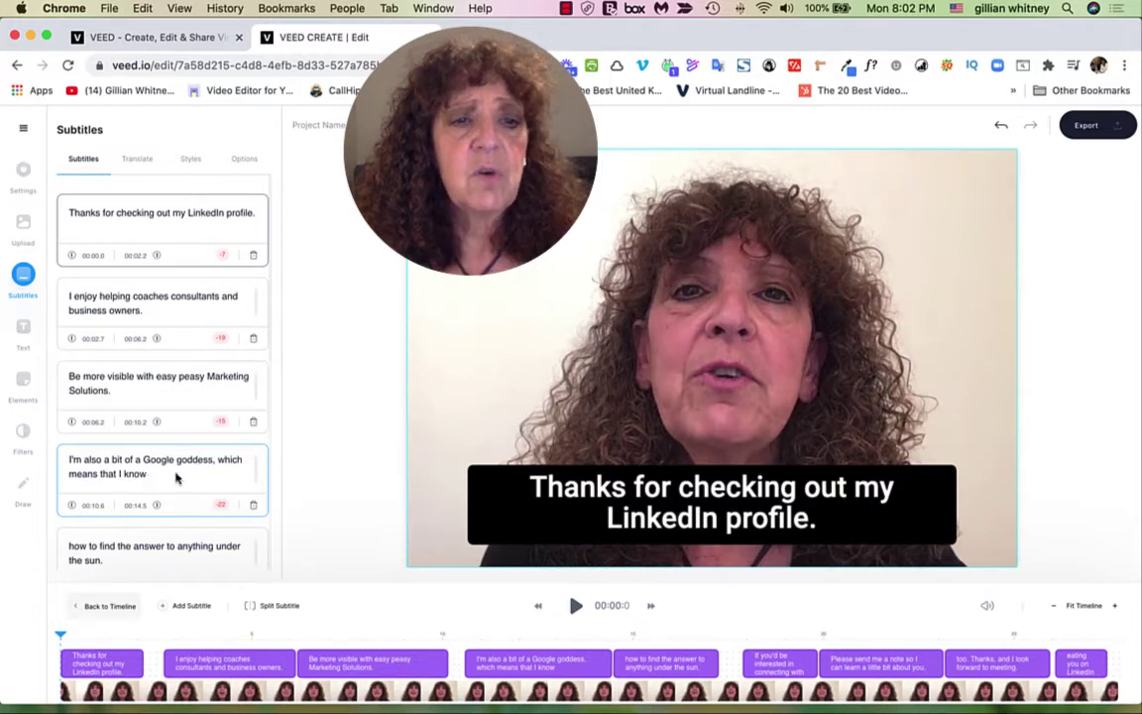
Step: Correct the last subtitle line so it reads "Meeting you on LinkedIn"
scroll(176, 479, "down", 2)
scroll(177, 478, "down", 3)
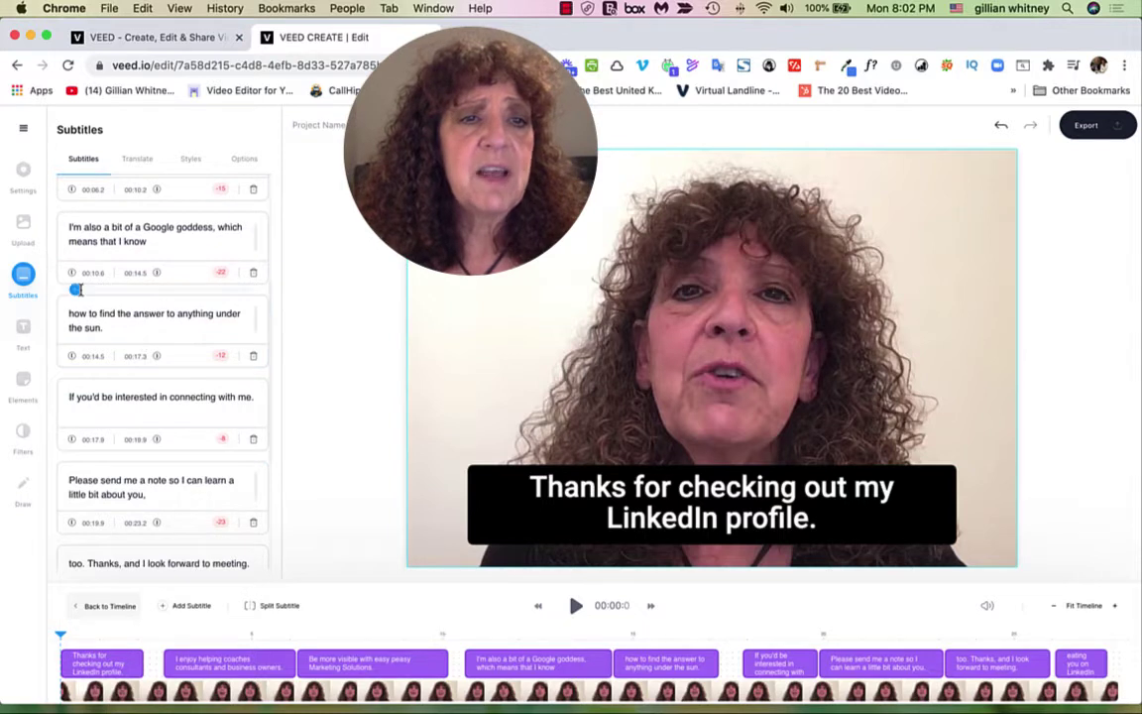
scroll(209, 367, "down", 5)
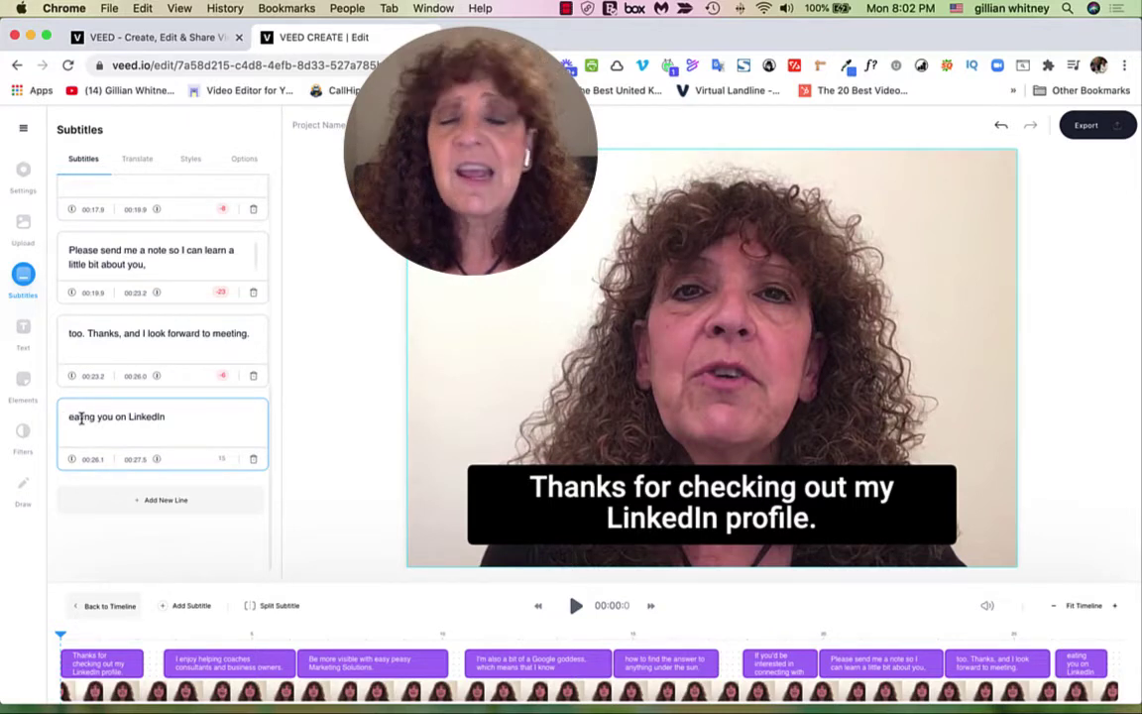
left_click(73, 417)
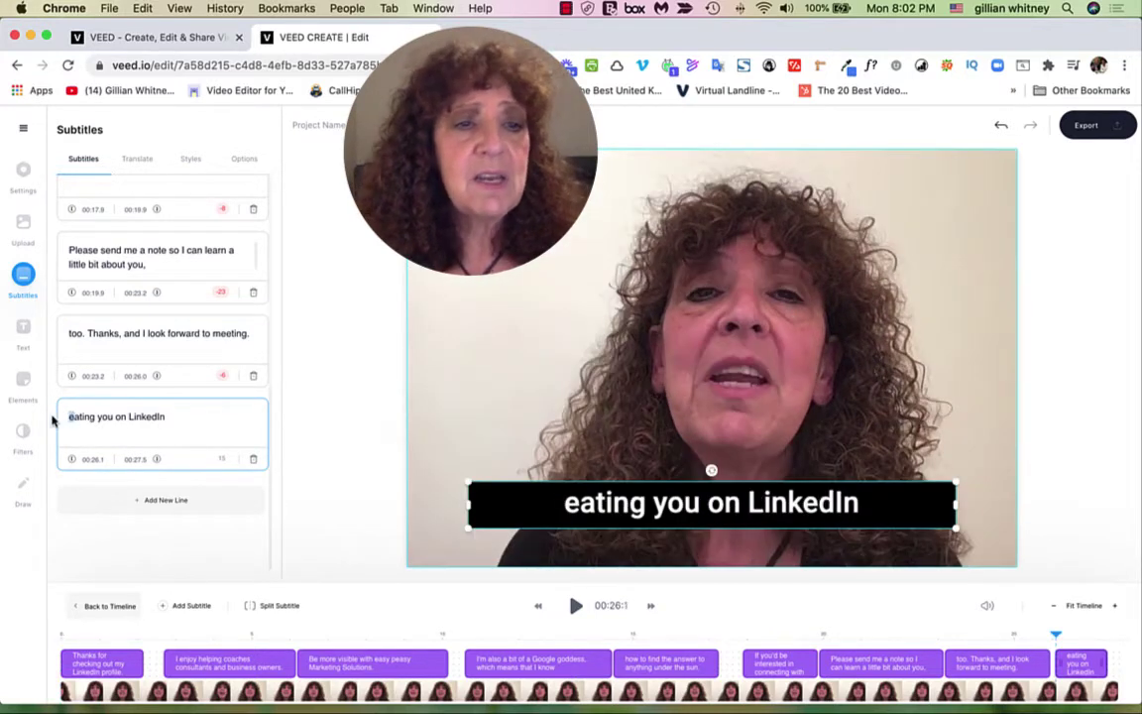
key("Delete")
type("Meet")
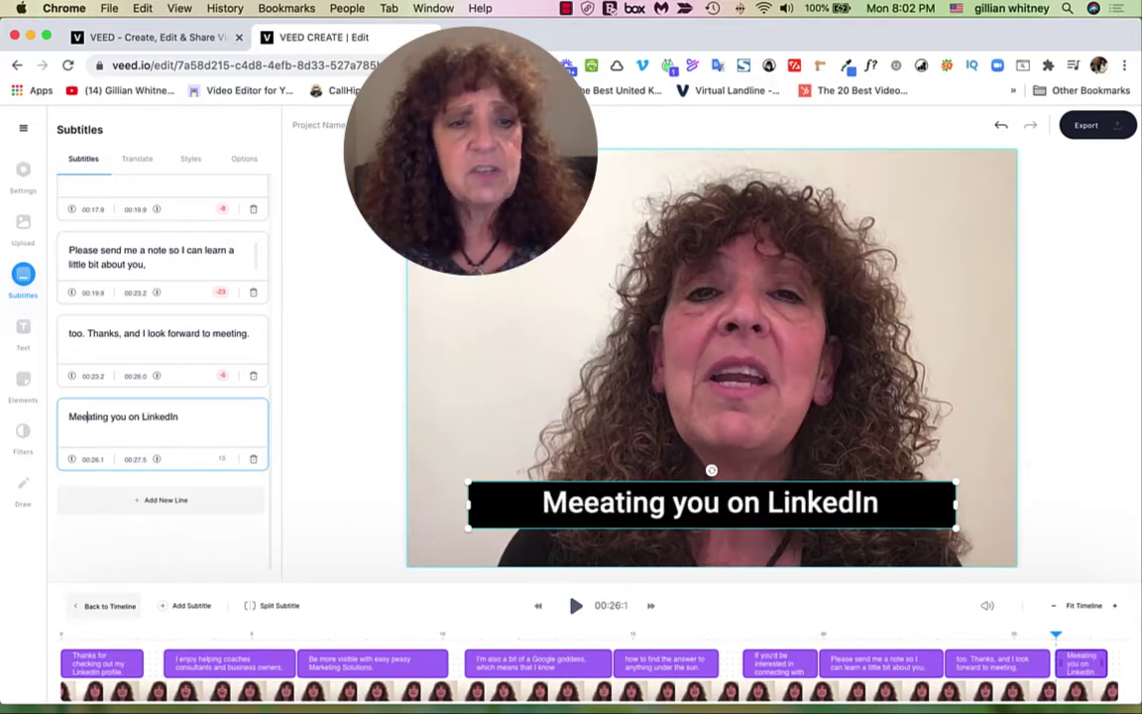
key("Delete")
key("Delete")
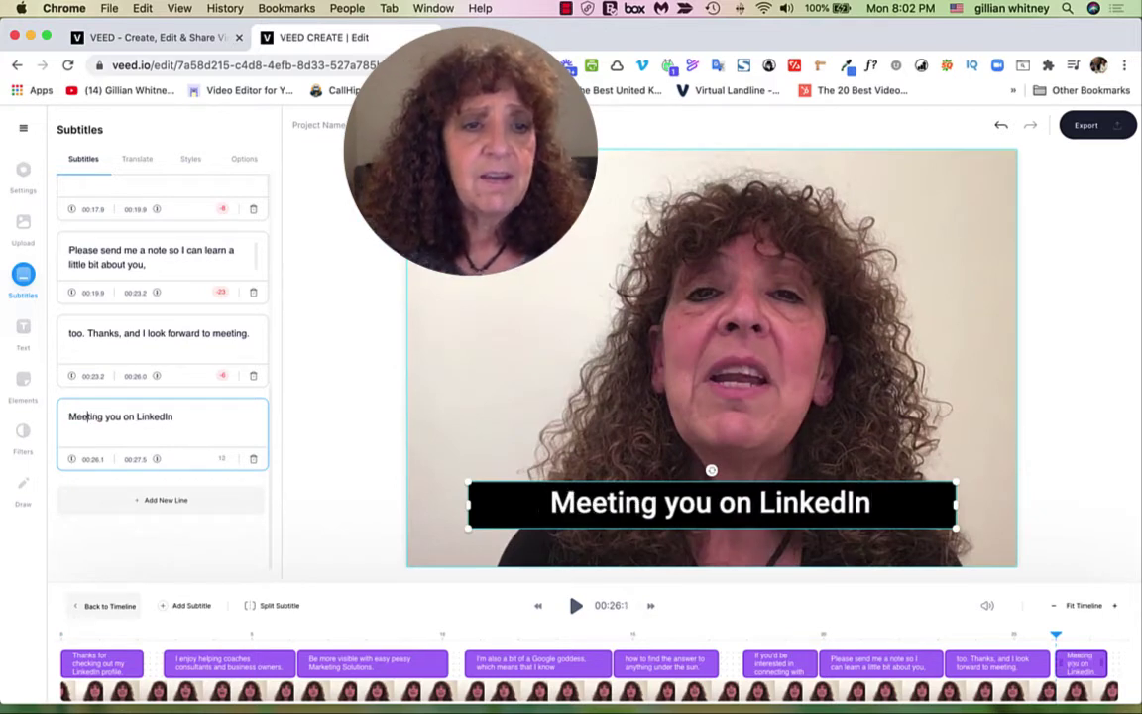
left_click(182, 417)
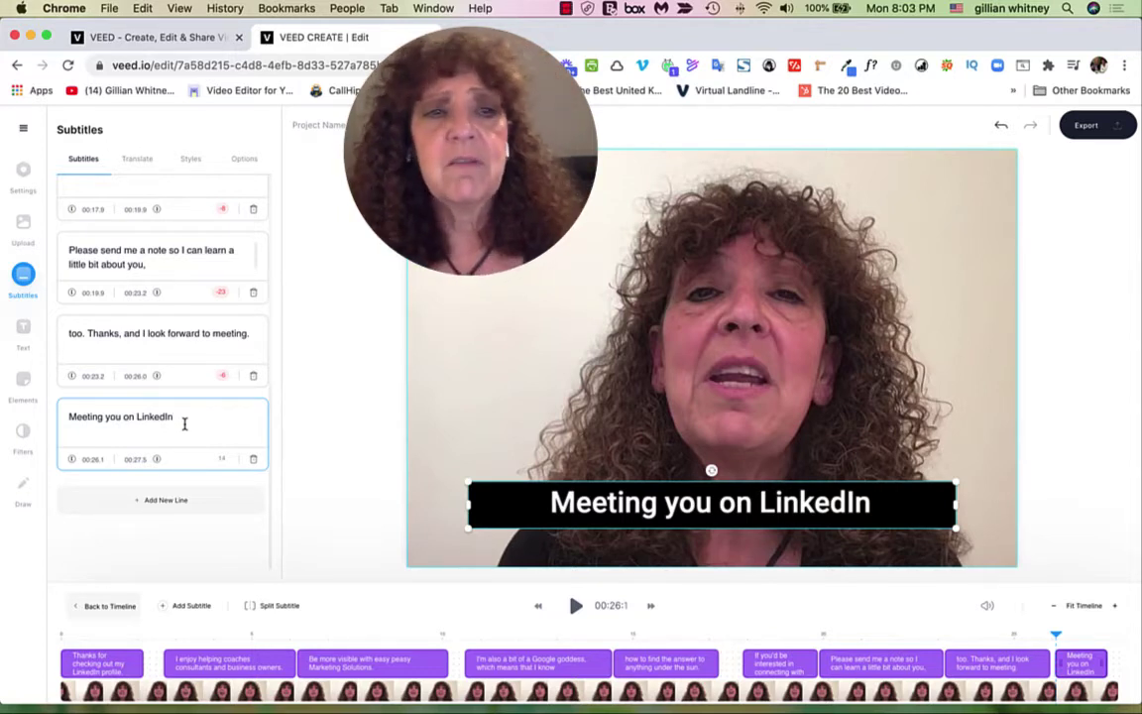
Step: Try the Basic, Hollow, Hard, Block, Classic and Drop subtitle styles, and settle on the Basic style
left_click(164, 337)
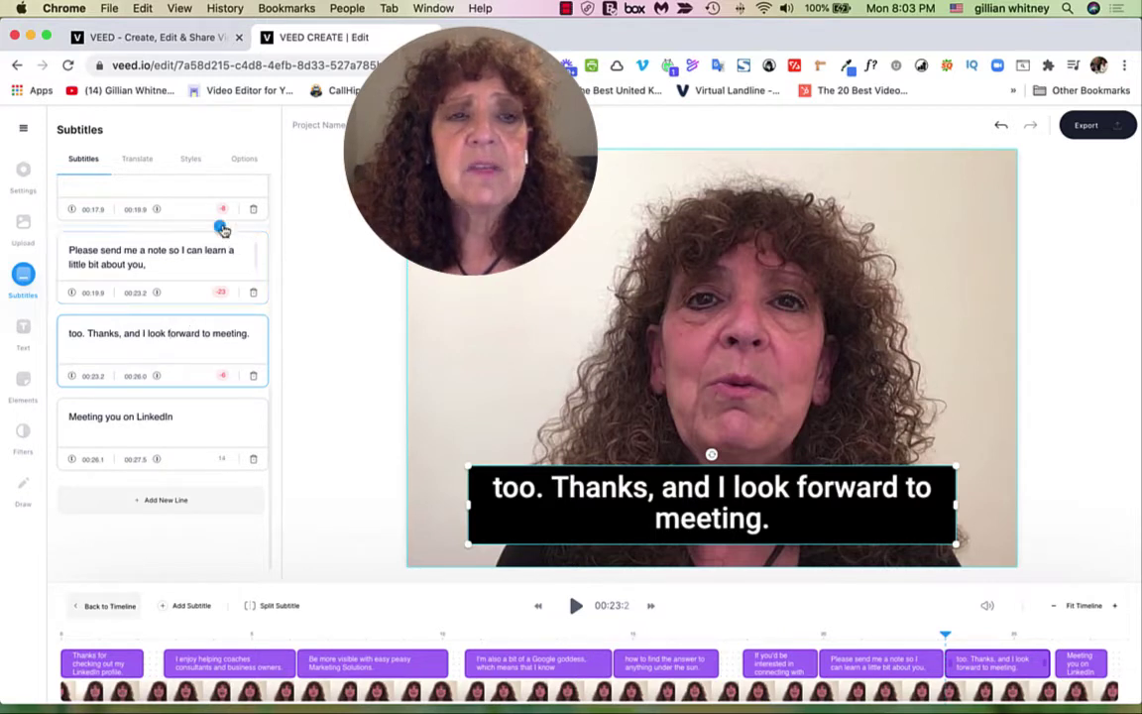
left_click(194, 160)
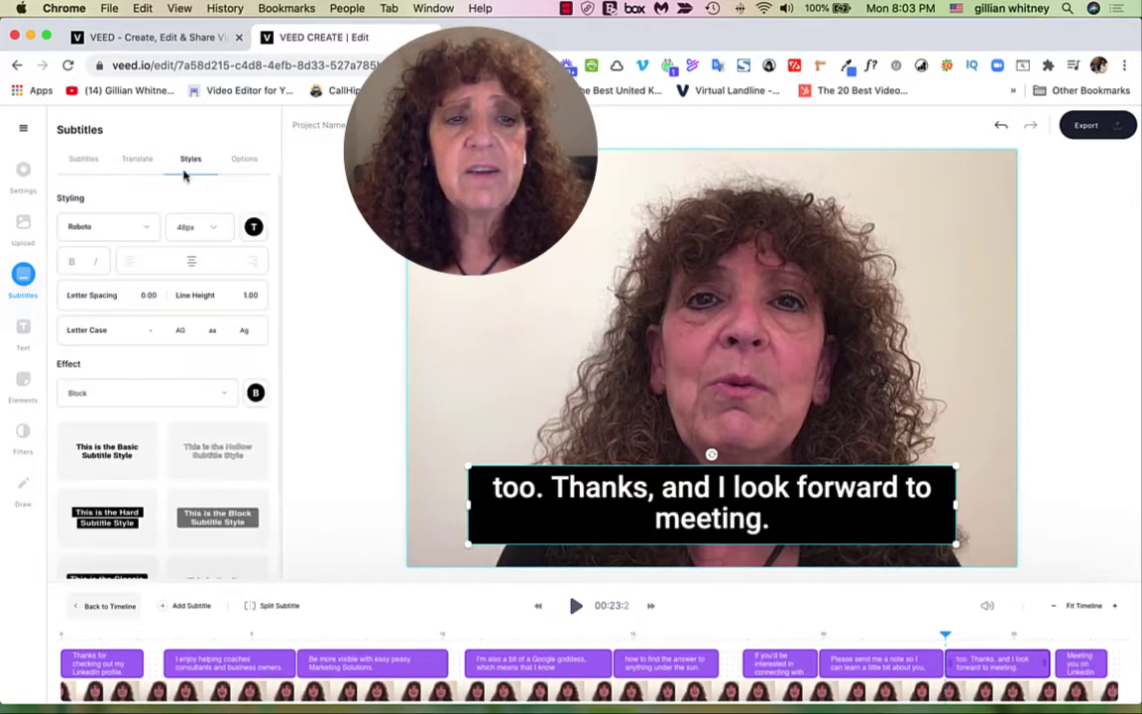
left_click(111, 458)
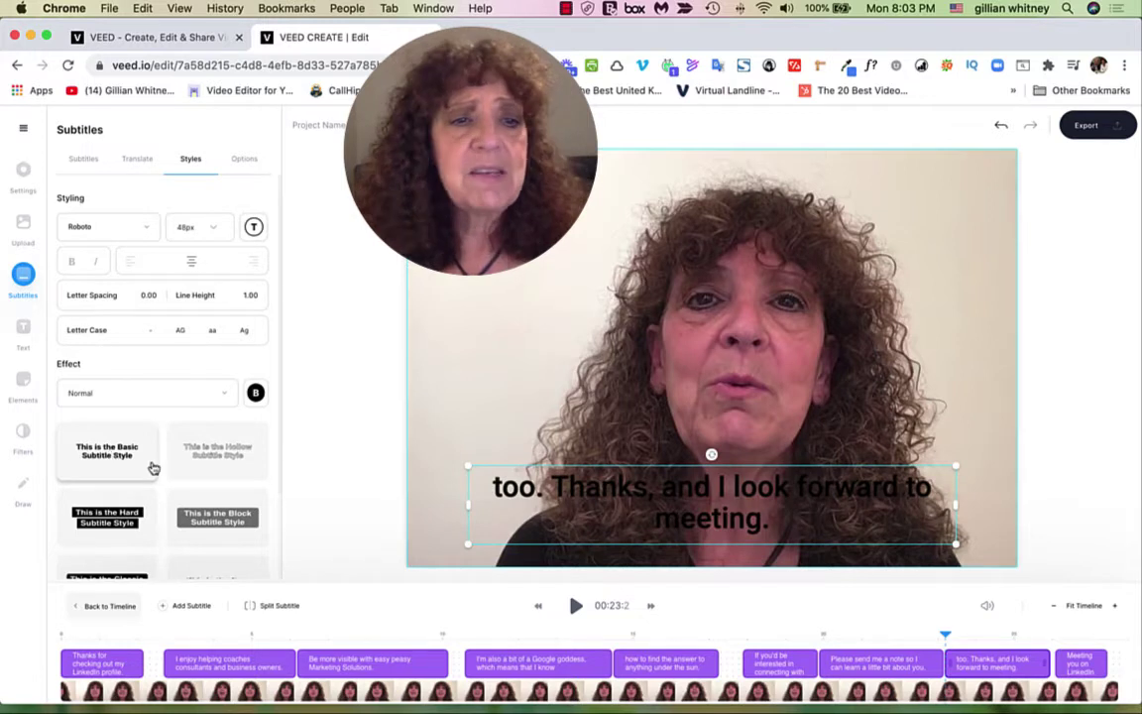
left_click(229, 456)
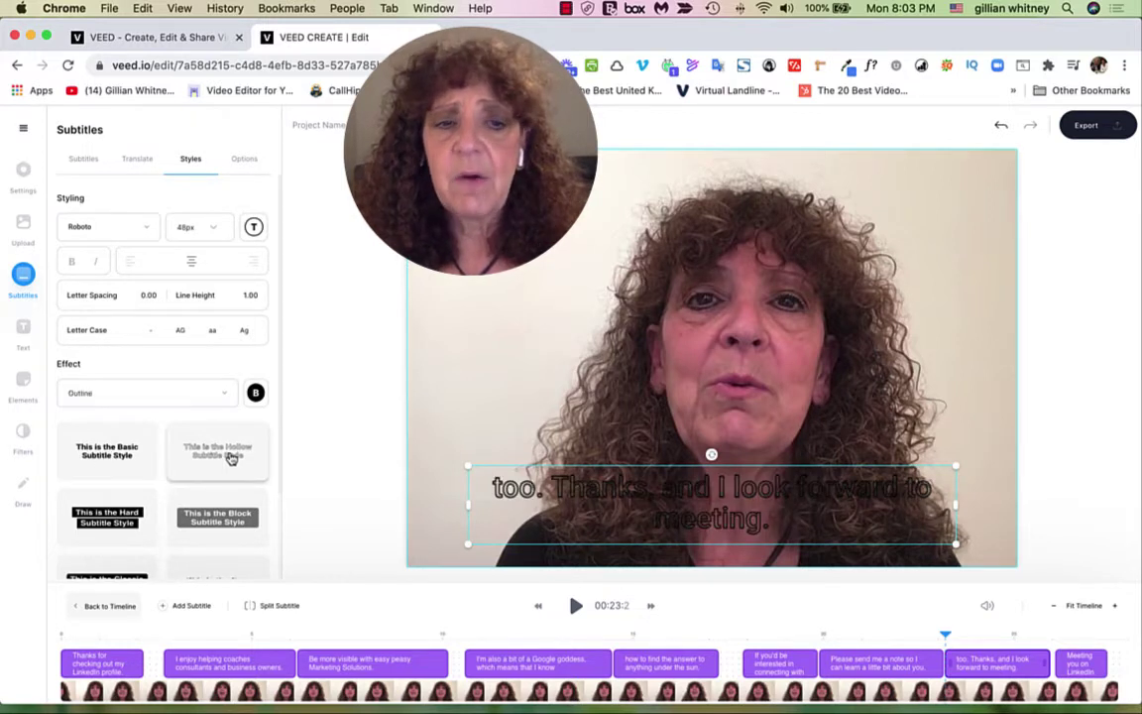
left_click(114, 513)
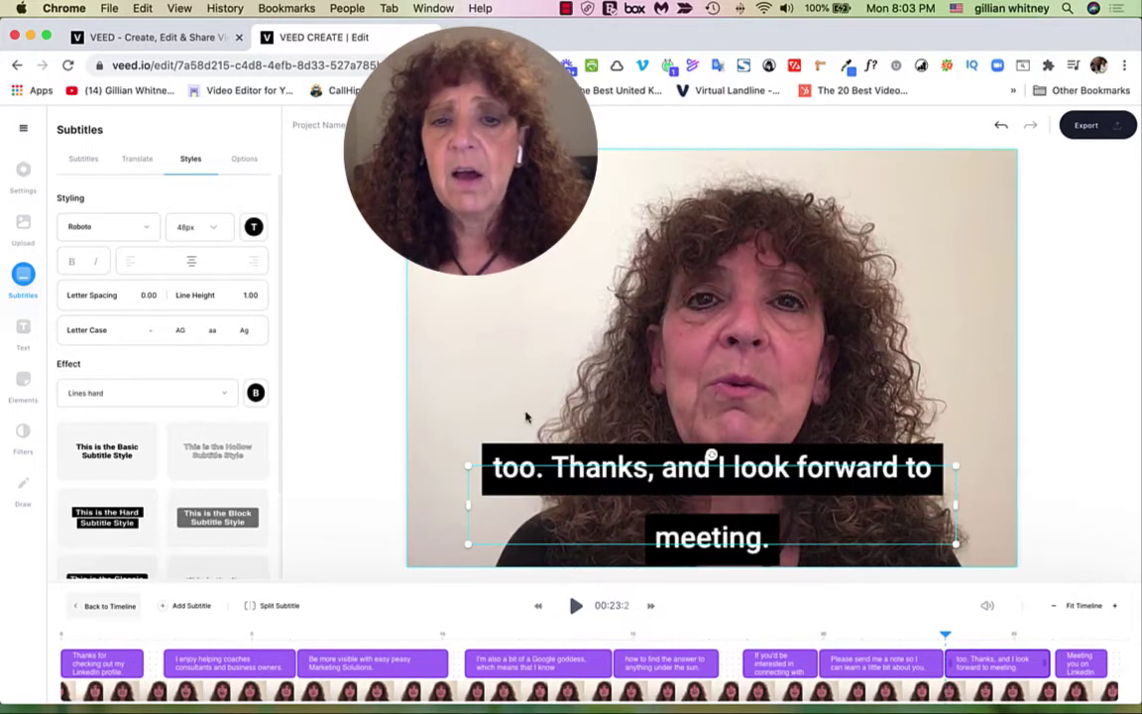
left_click(213, 517)
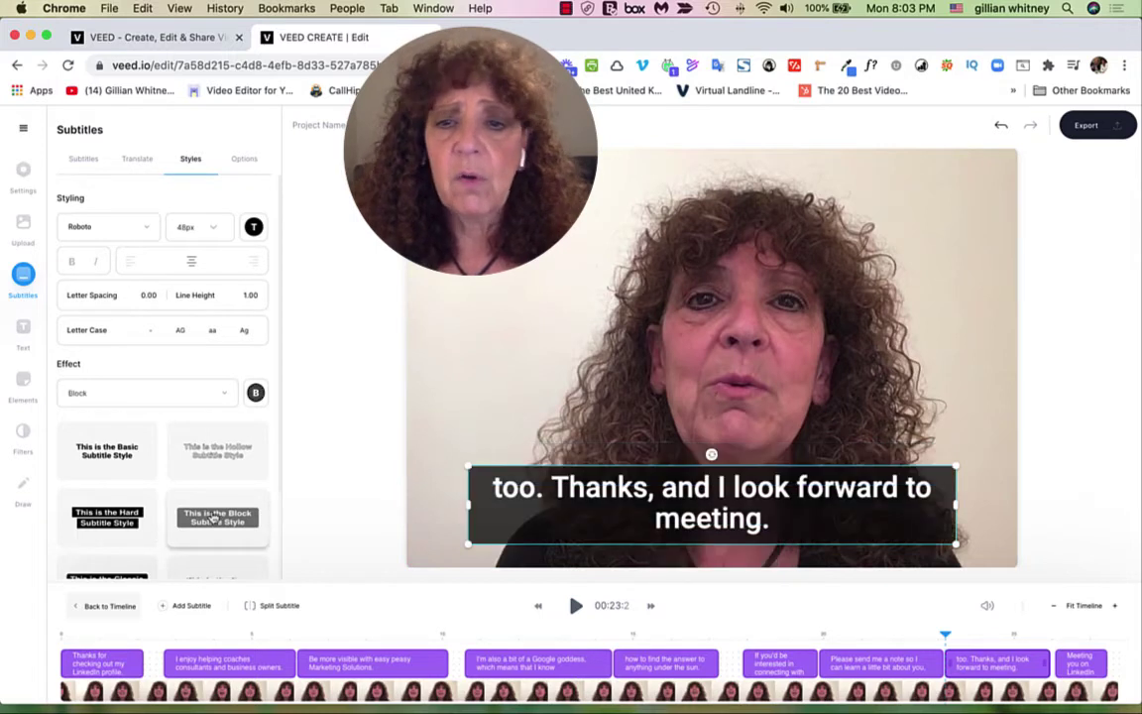
scroll(213, 517, "down", 3)
left_click(129, 486)
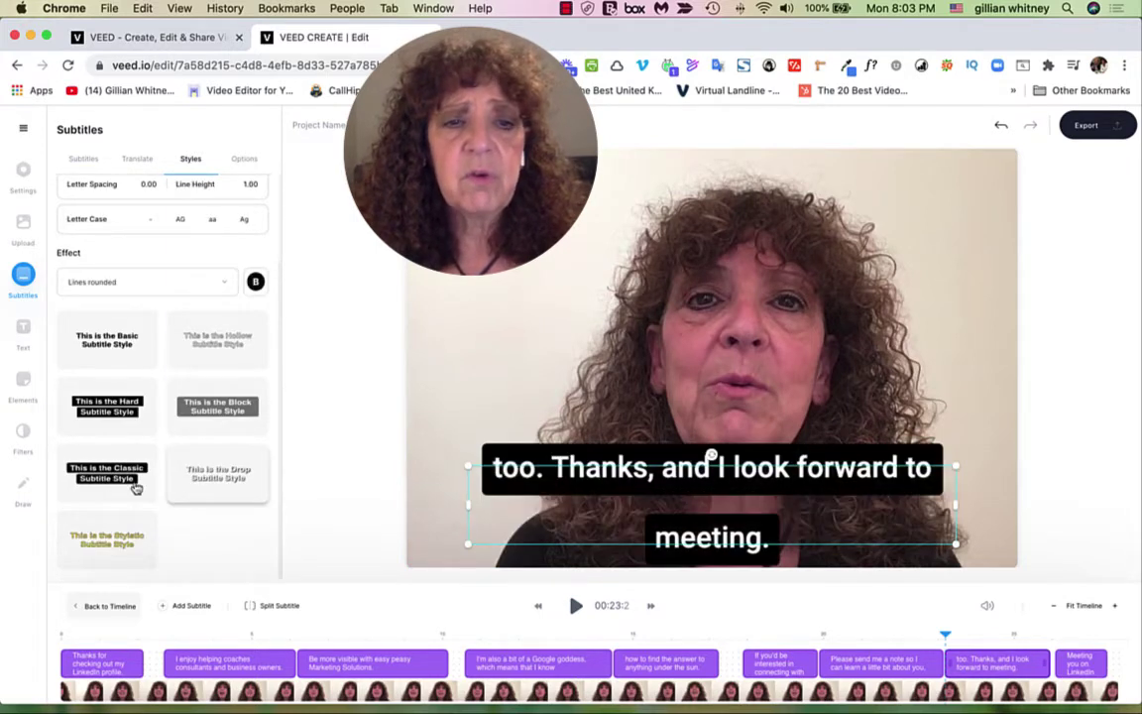
left_click(193, 483)
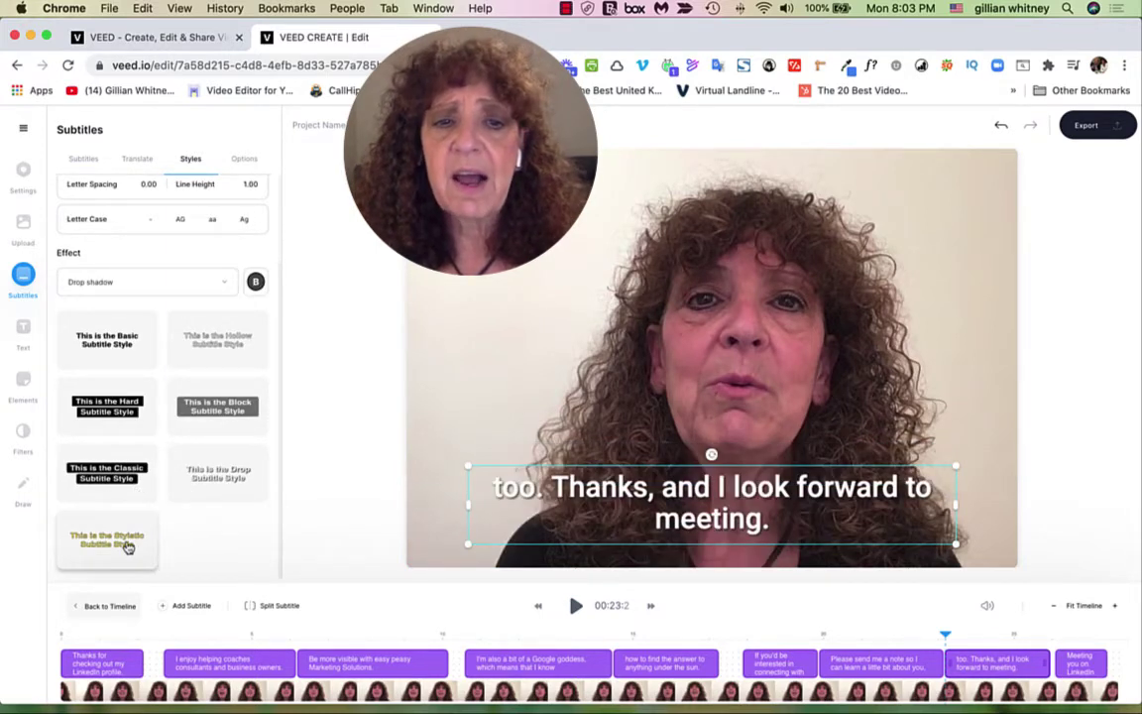
left_click(126, 354)
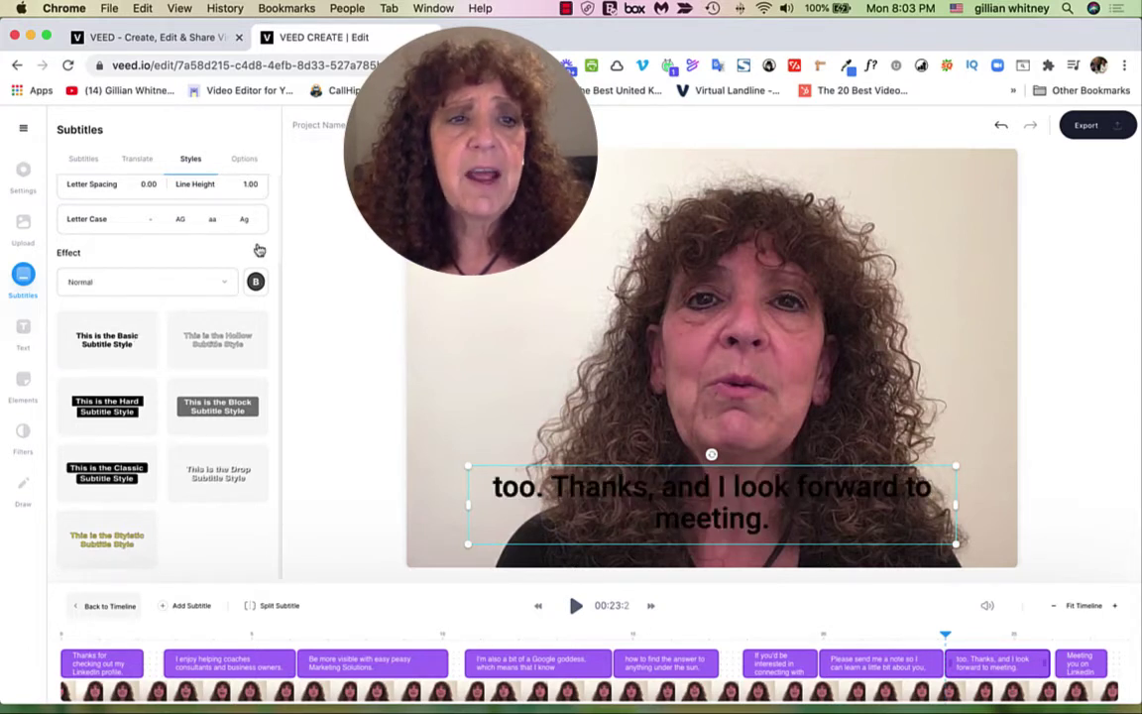
Step: Try white and yellow as the subtitle text color, and settle on orange
scroll(186, 329, "up", 3)
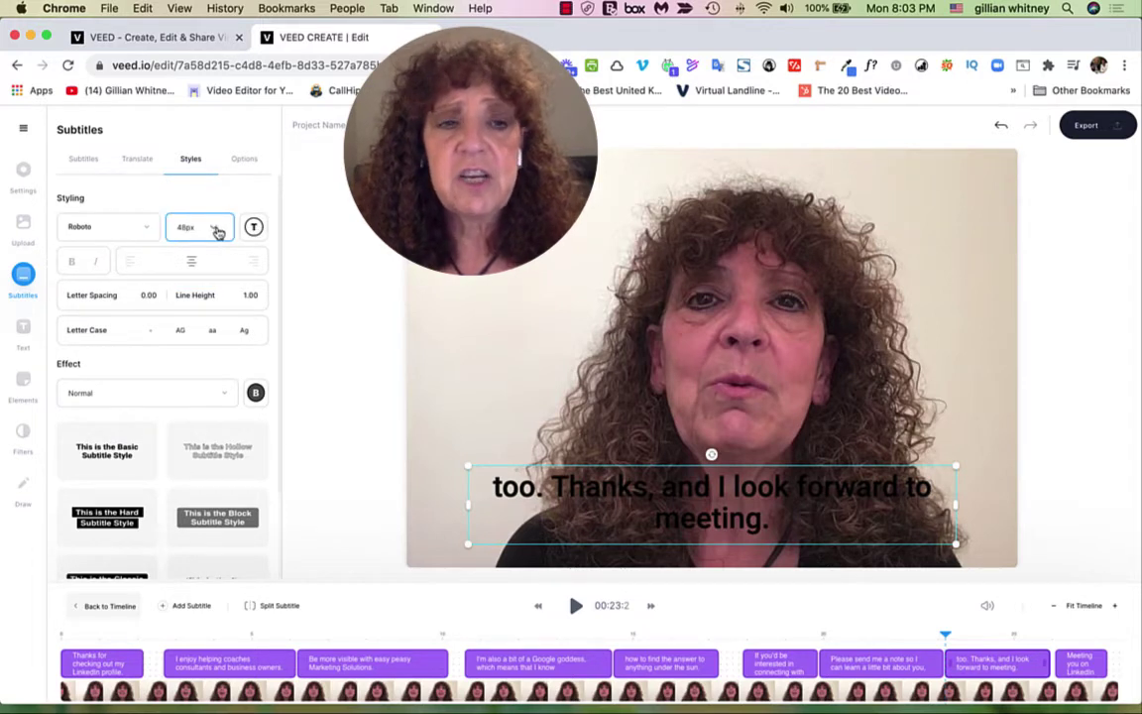
left_click(253, 227)
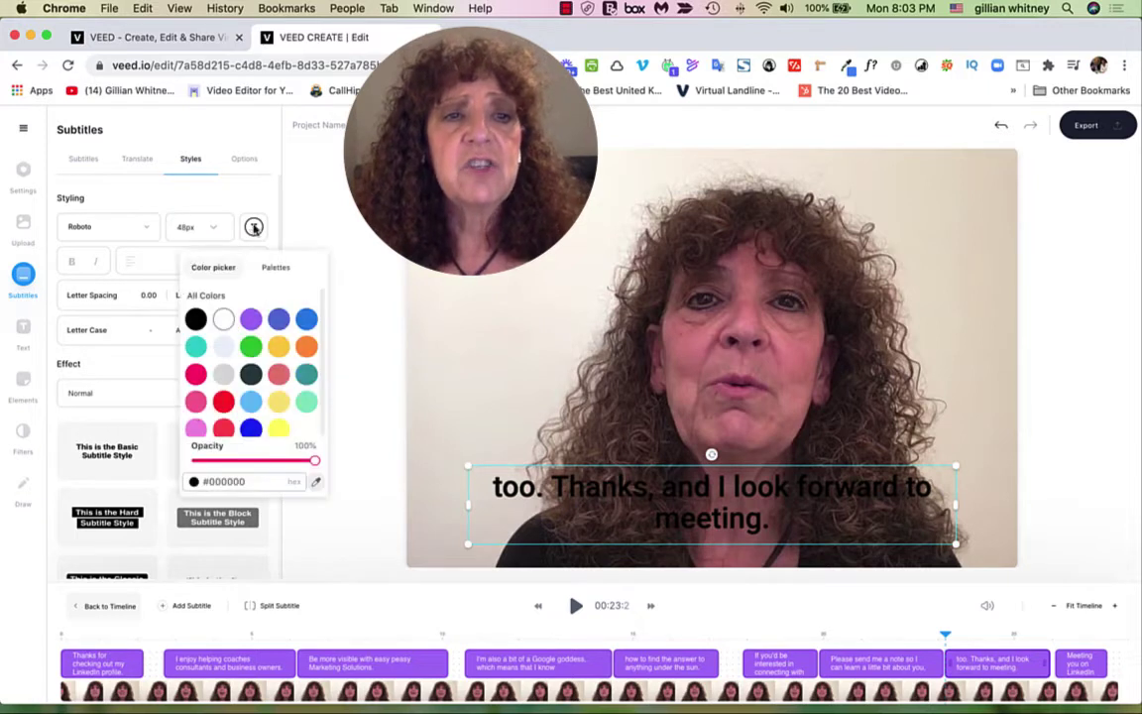
left_click(225, 319)
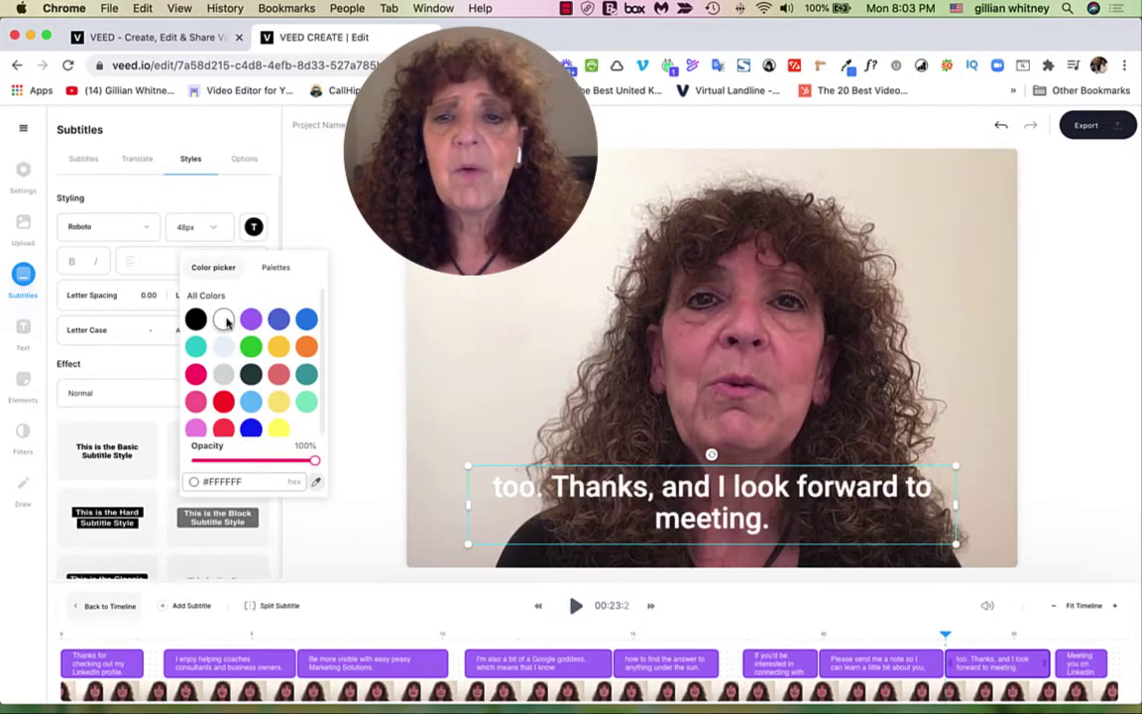
left_click(251, 319)
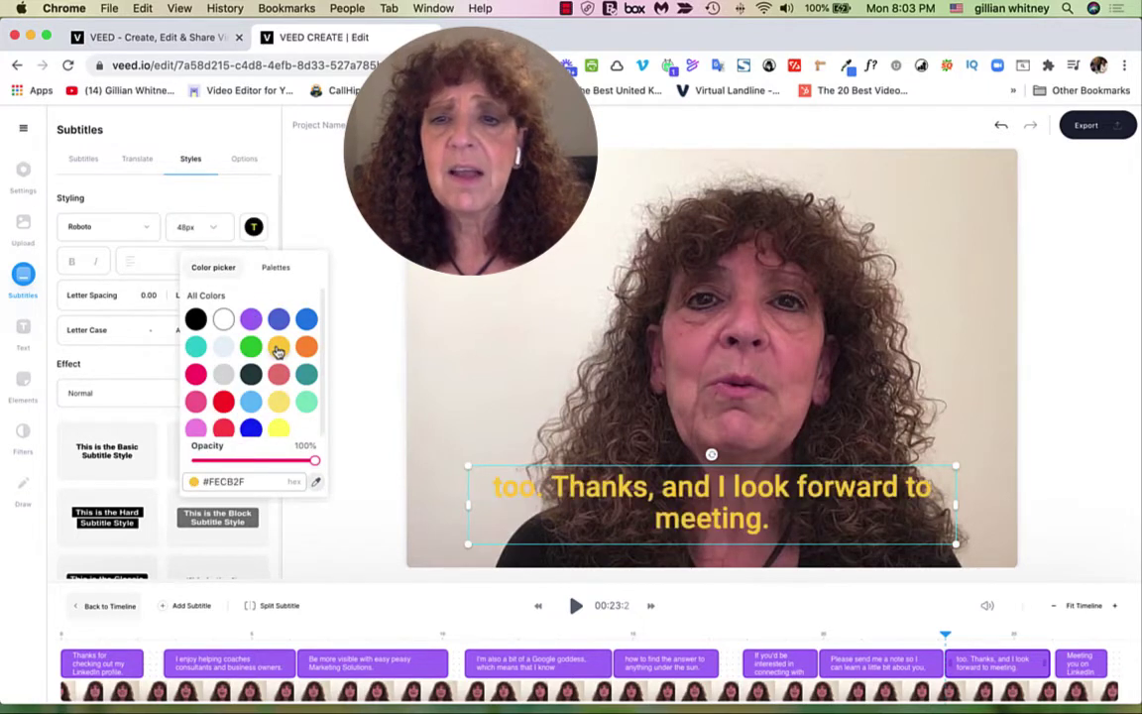
left_click(306, 345)
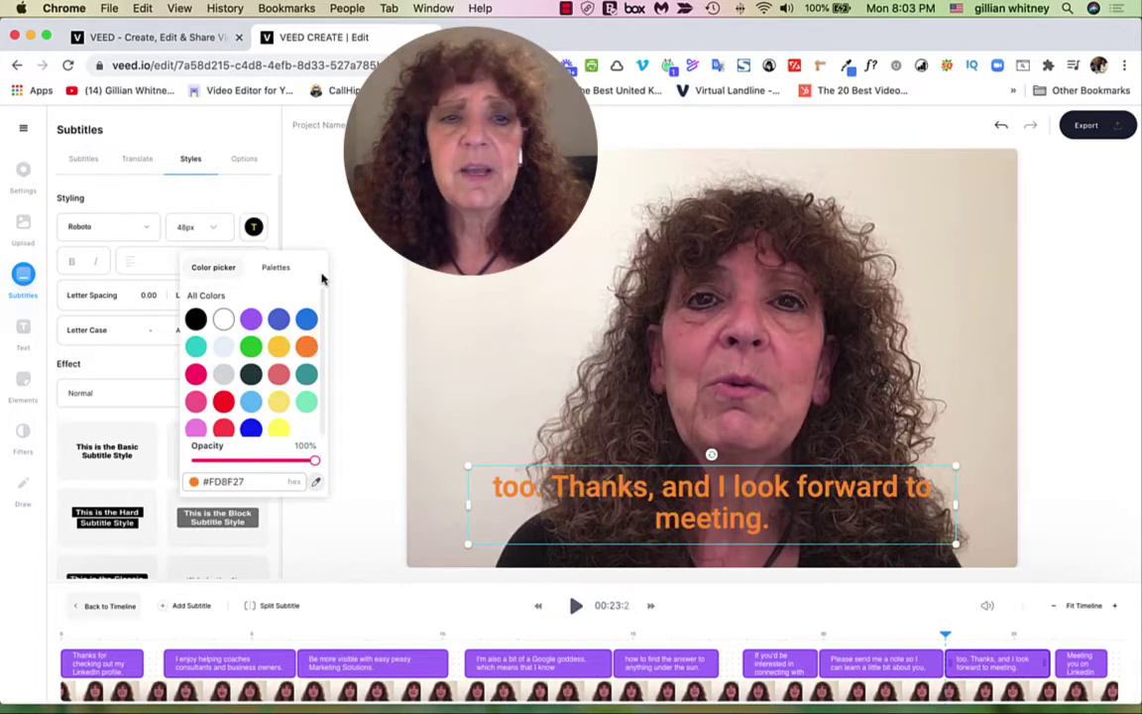
left_click(347, 250)
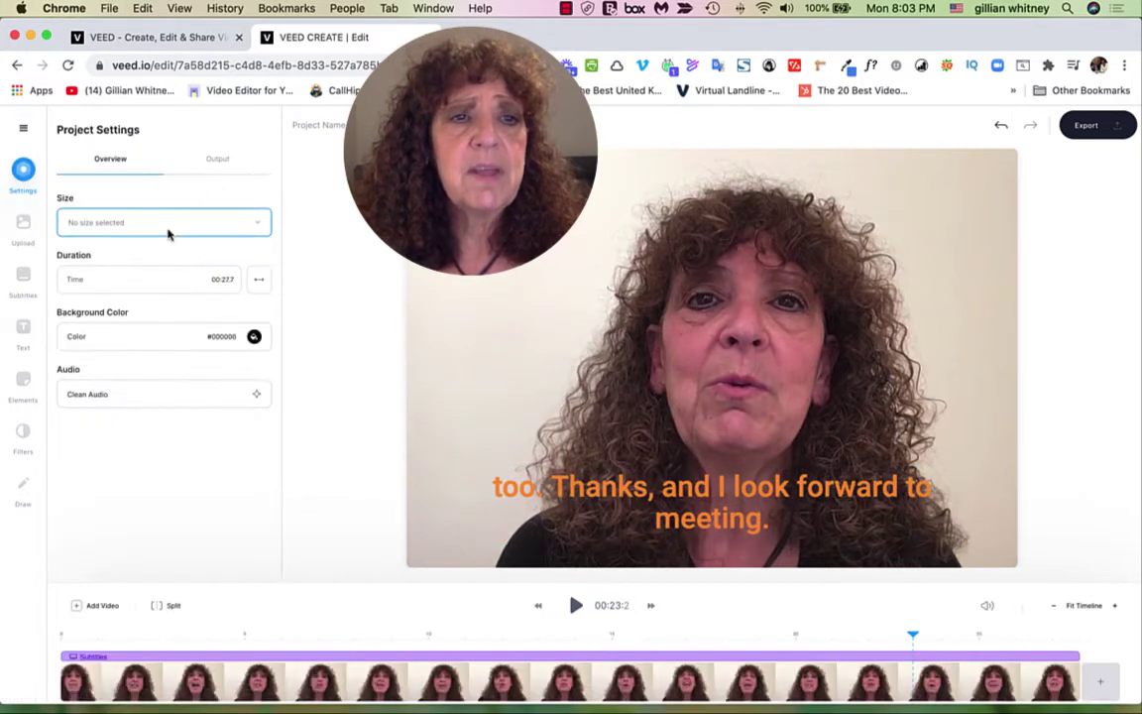
Step: Return to the subtitle styling to look at the available fonts, close the font list and select the video
left_click(19, 273)
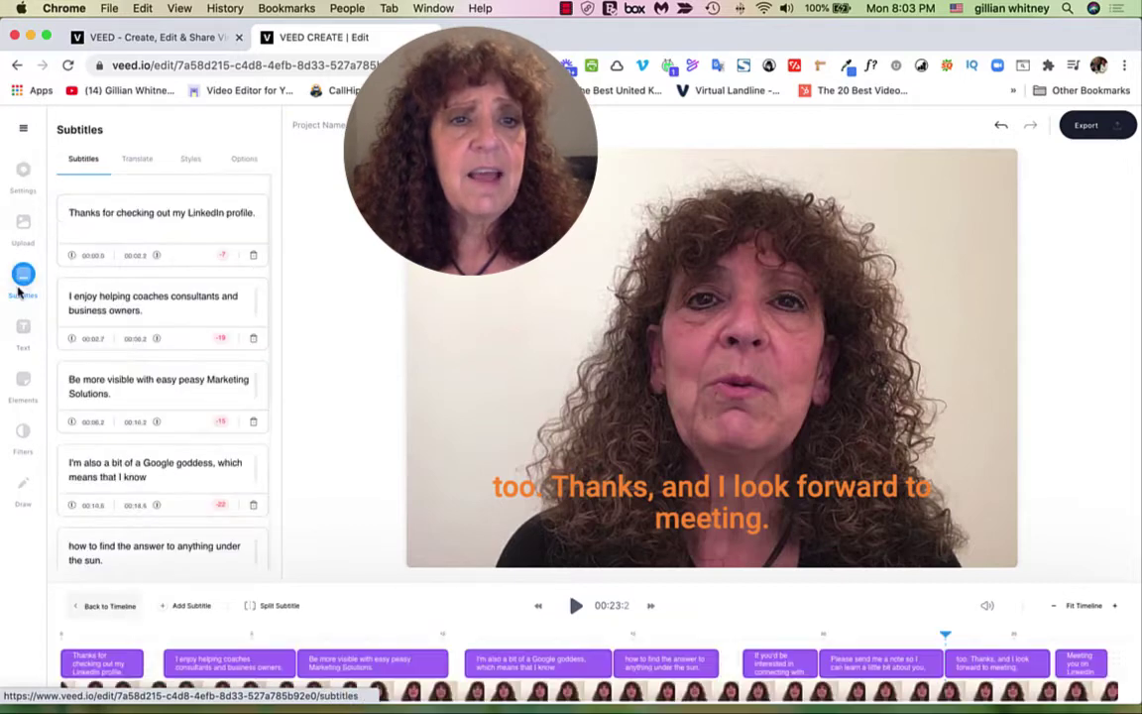
left_click(190, 160)
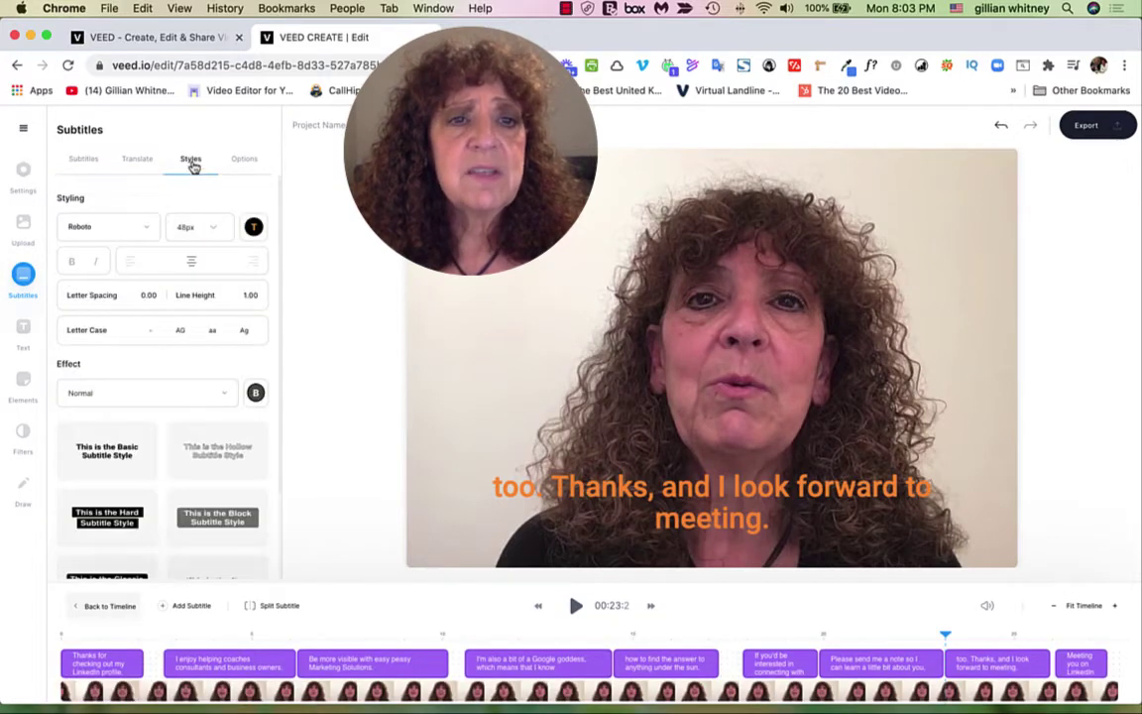
left_click(141, 227)
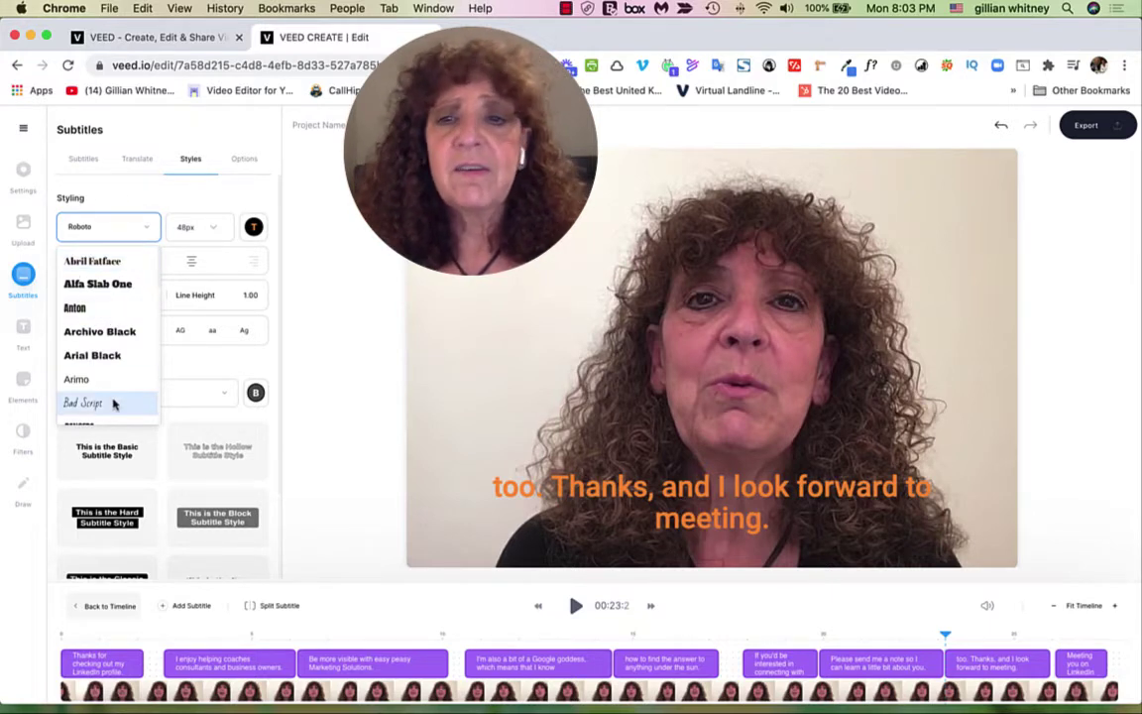
left_click(206, 212)
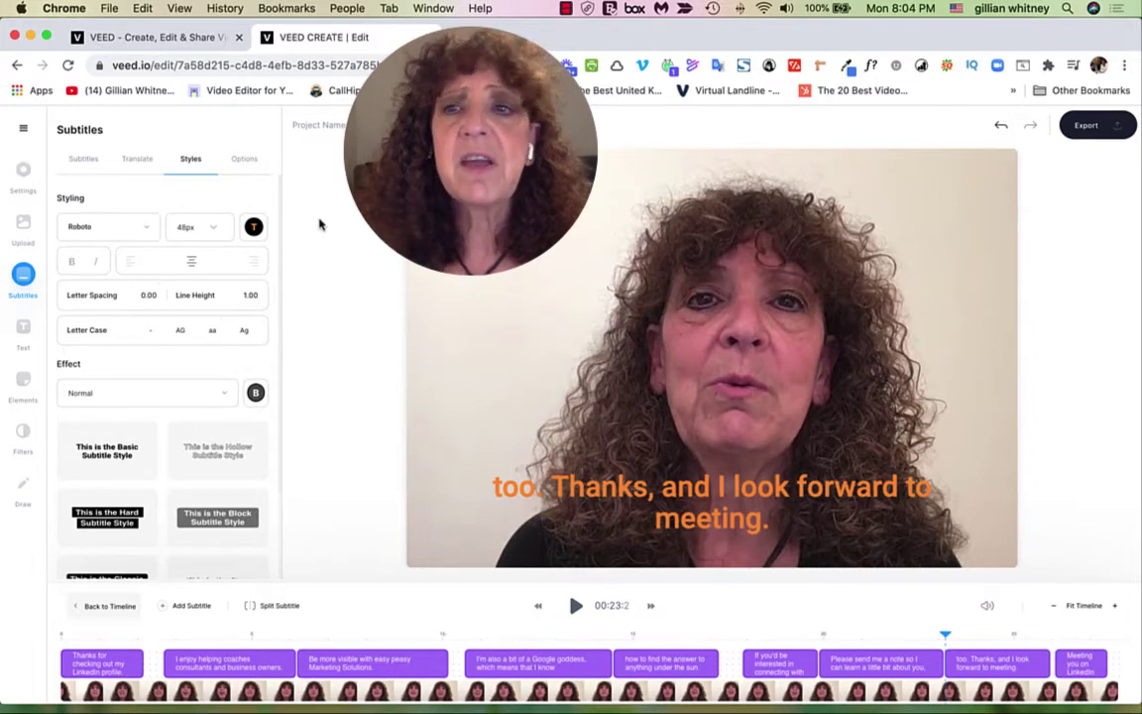
left_click(711, 298)
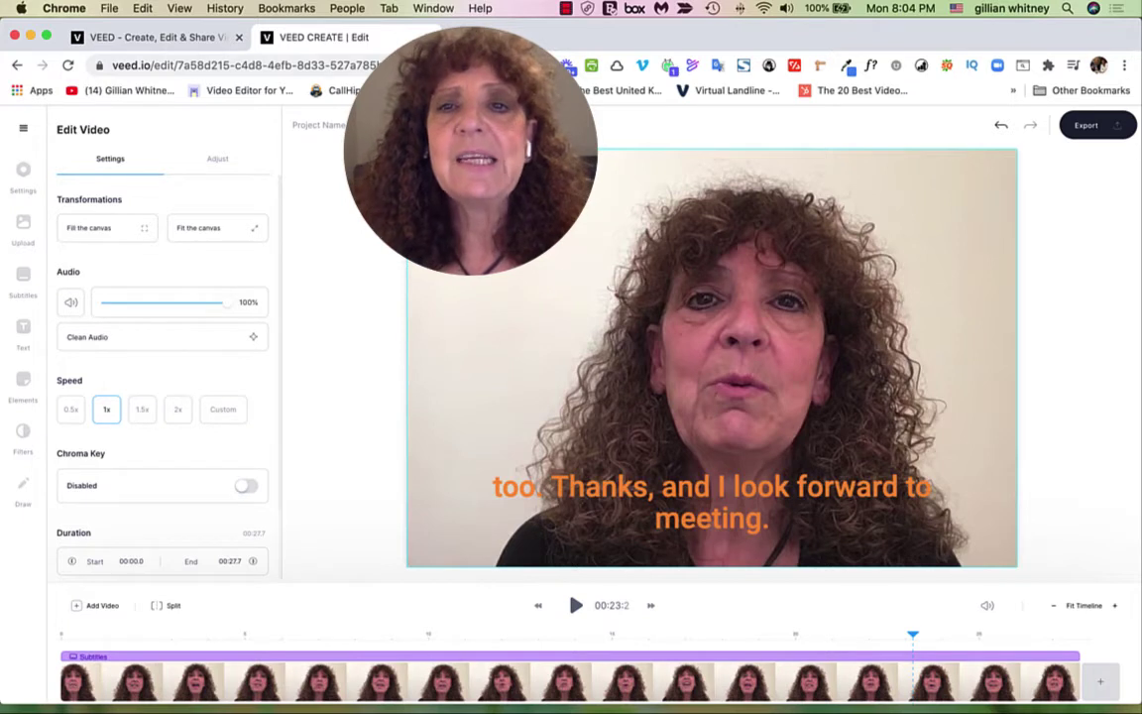
Step: Set the project size to Square (1:1) and move the subtitles down into the black band below the video
left_click(27, 172)
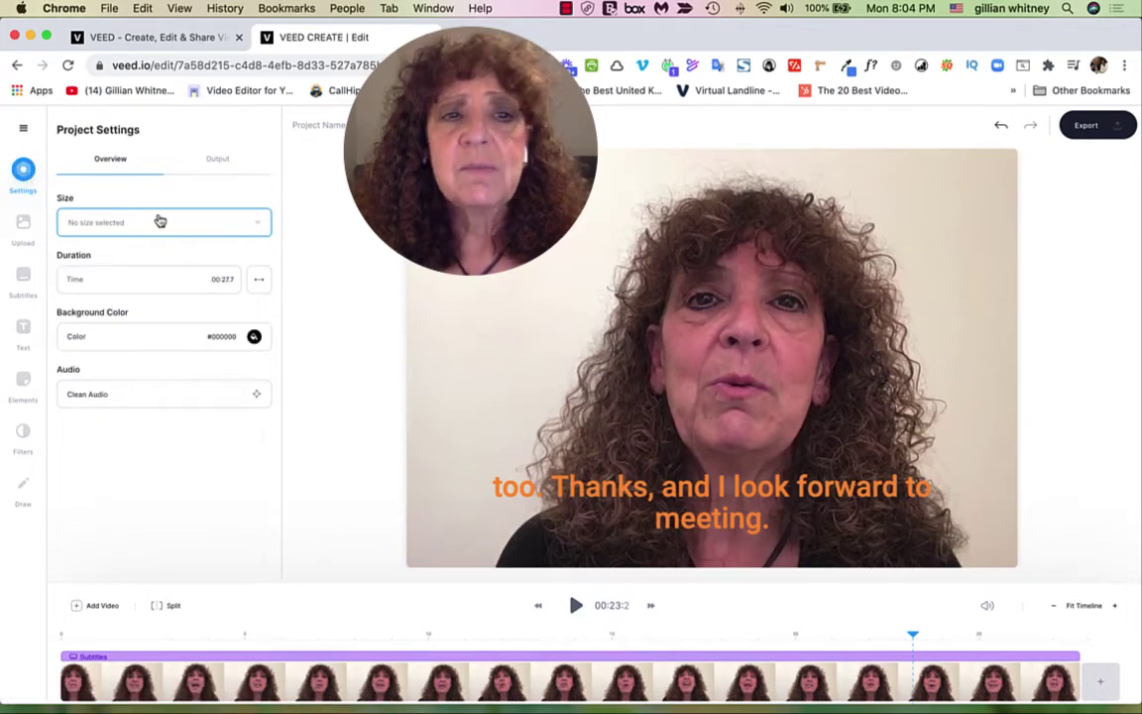
left_click(257, 223)
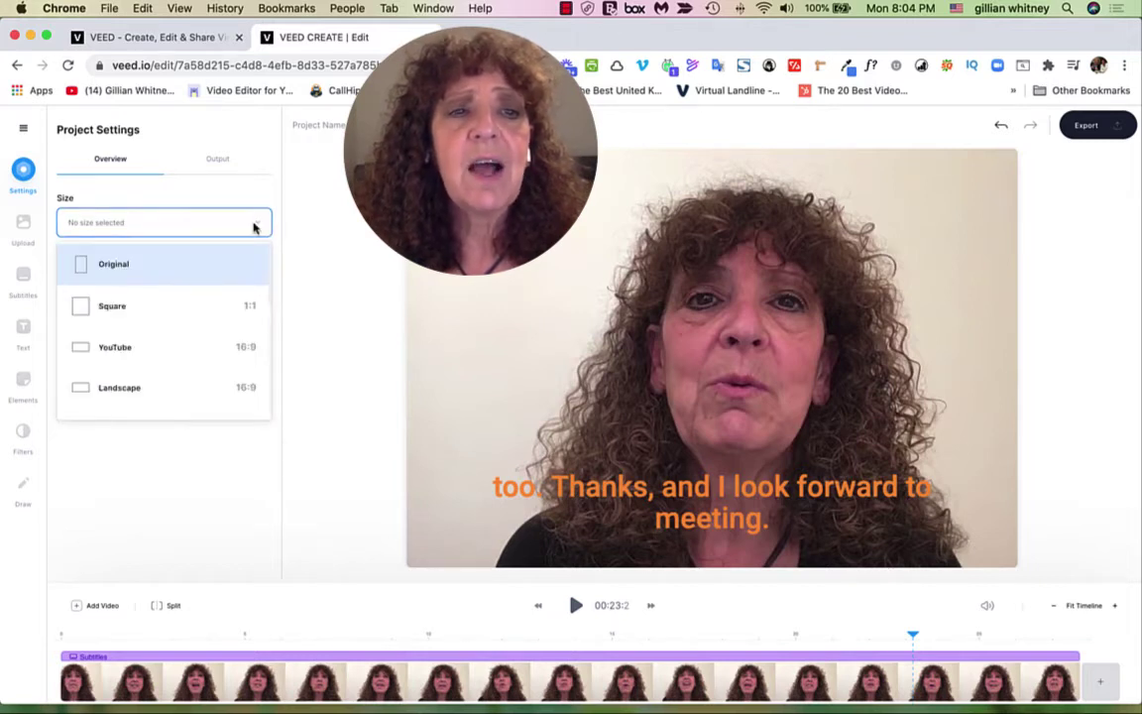
left_click(205, 307)
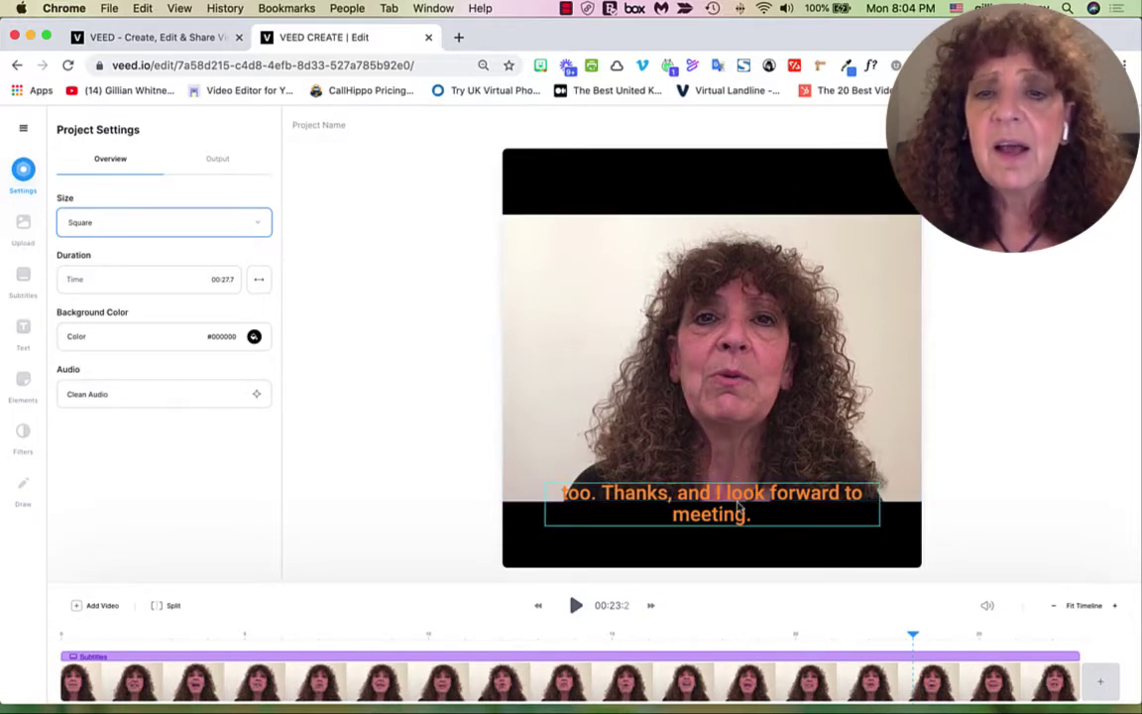
left_click_drag(734, 491, 731, 521)
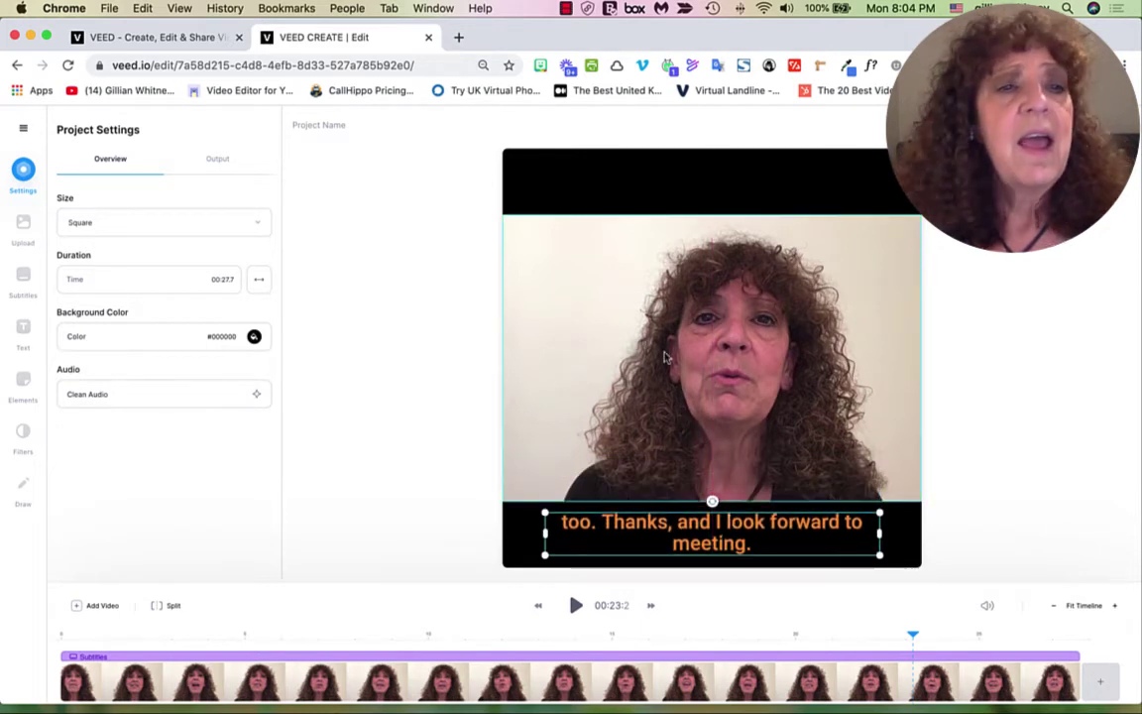
Step: Try coral and light blue as the project background color, and settle on the blue #5269DA
left_click(254, 336)
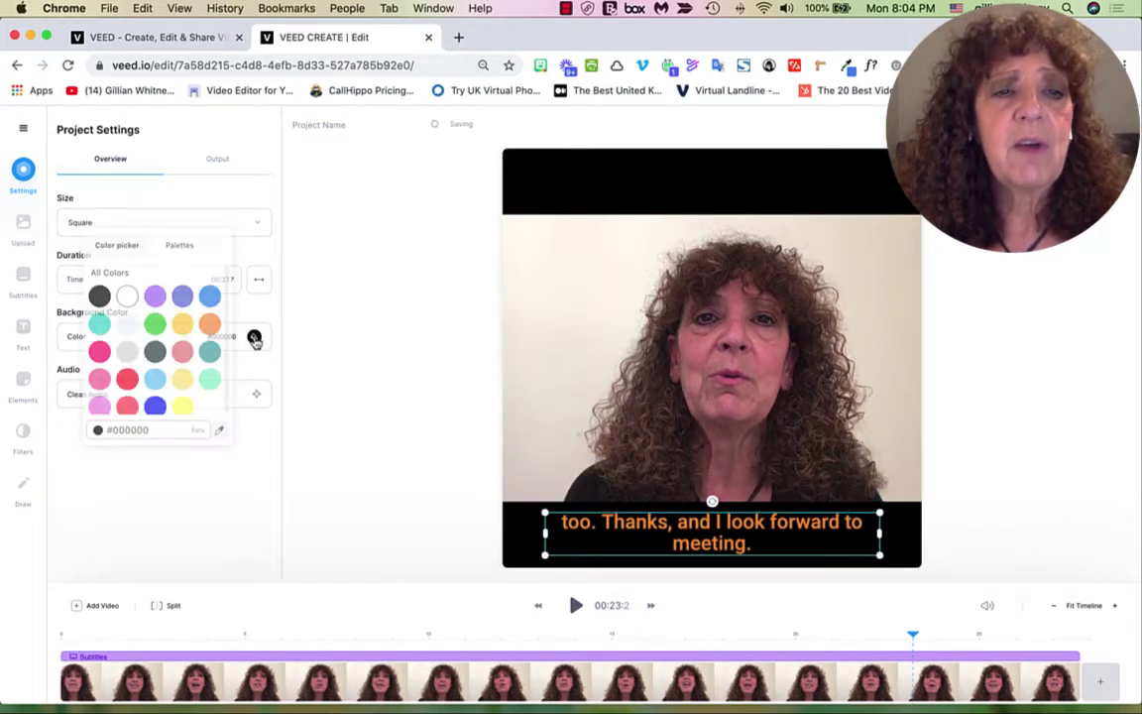
left_click(184, 297)
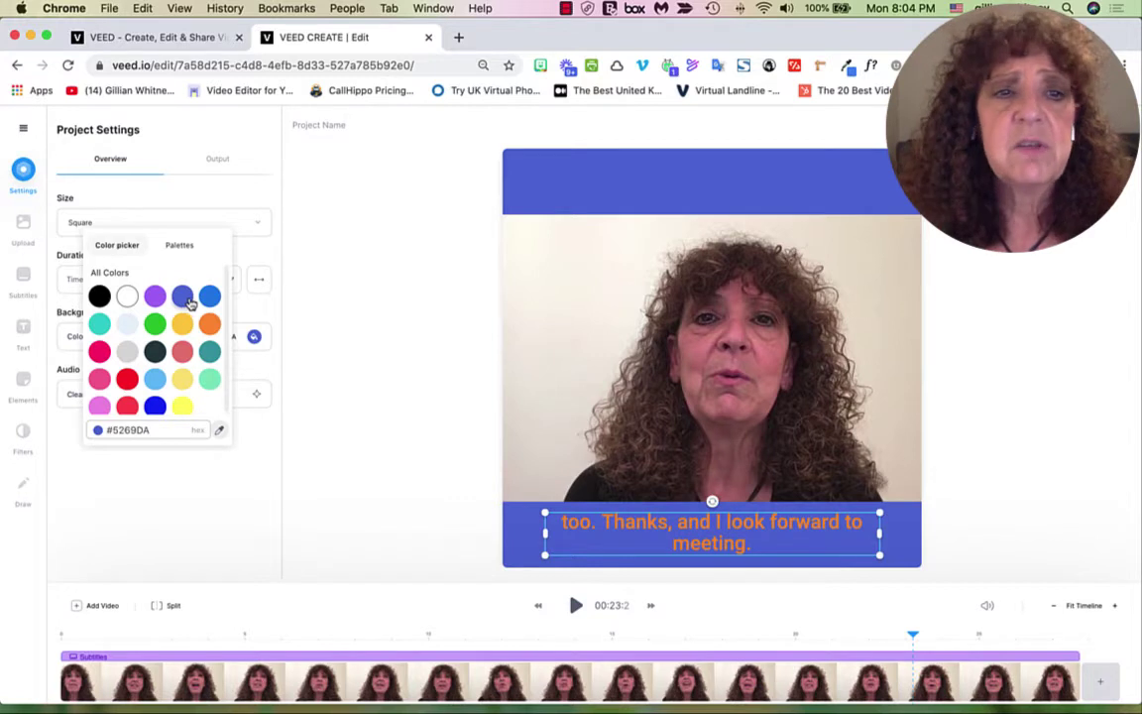
left_click(183, 352)
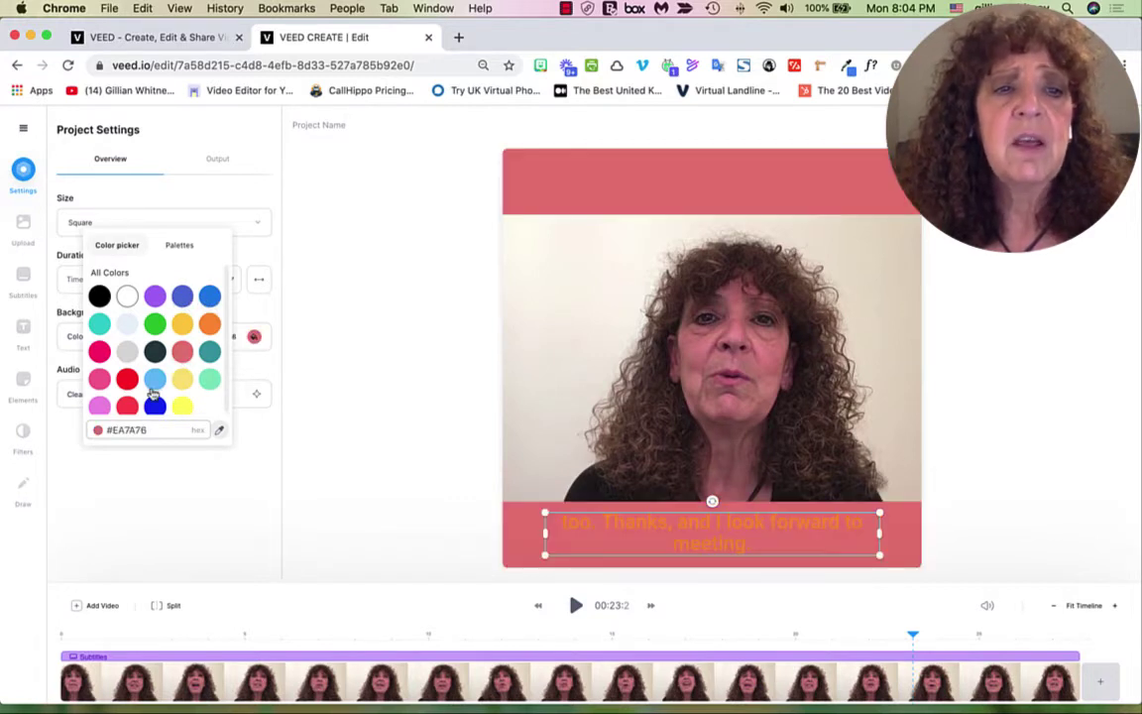
left_click(127, 378)
left_click(155, 379)
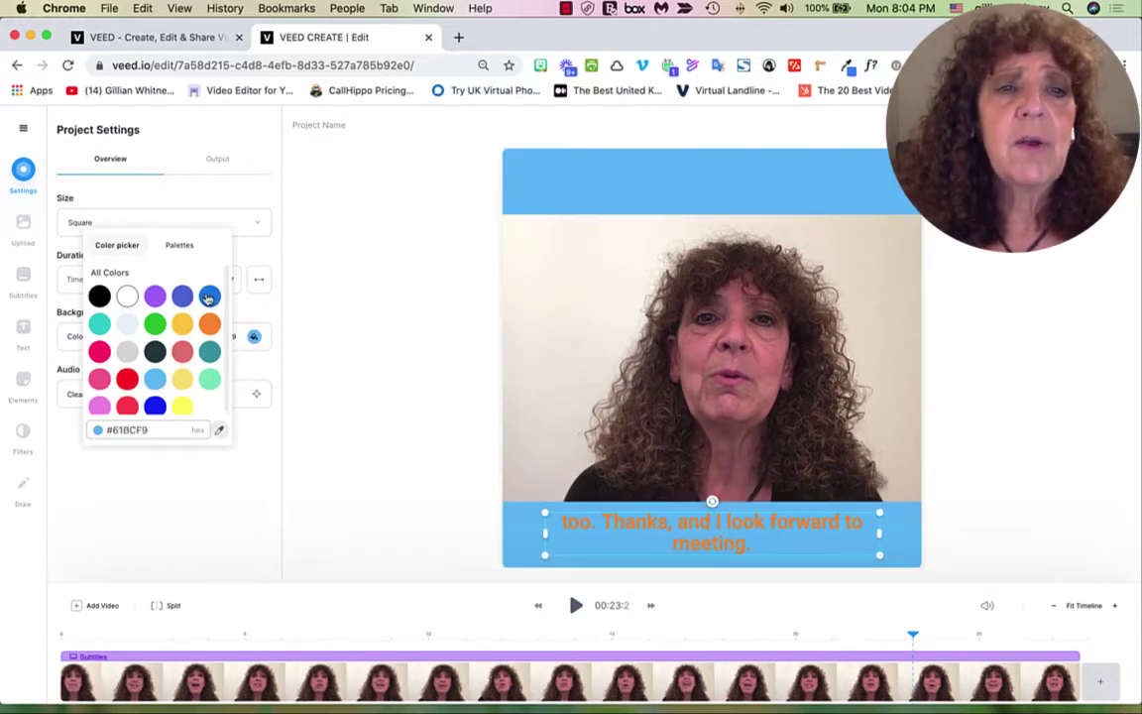
left_click(183, 298)
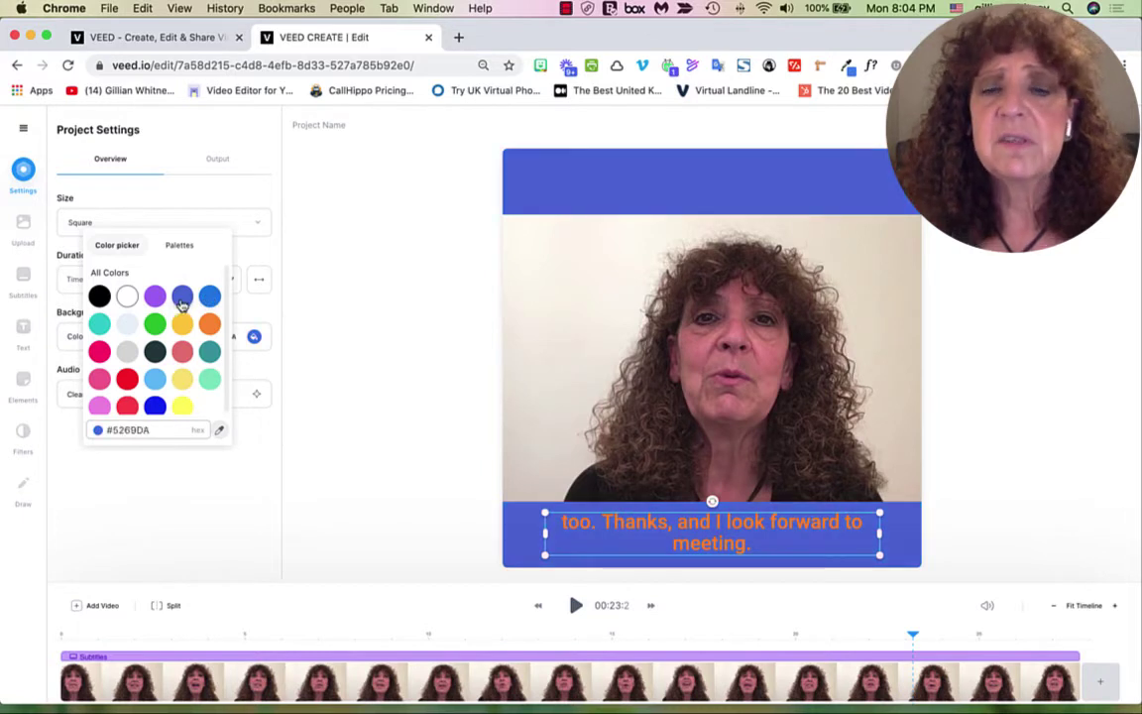
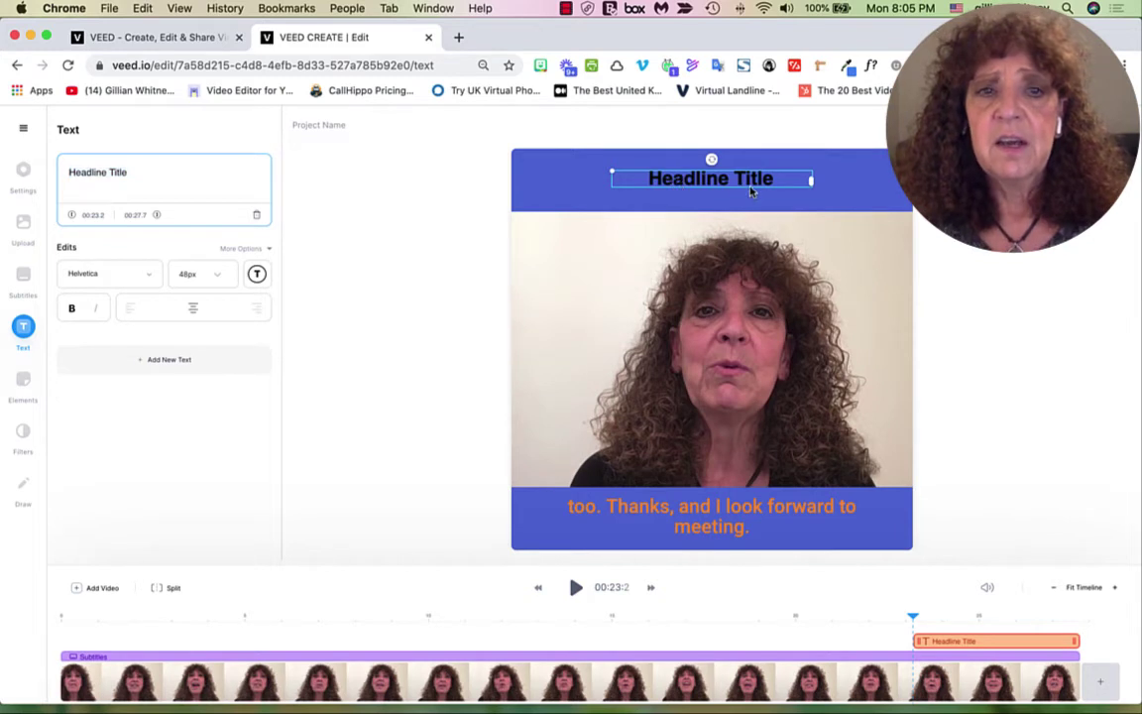
Step: Replace the headline title's text with the presenter's first name followed by "Chatting"
left_click(196, 187)
left_click_drag(152, 176, 58, 172)
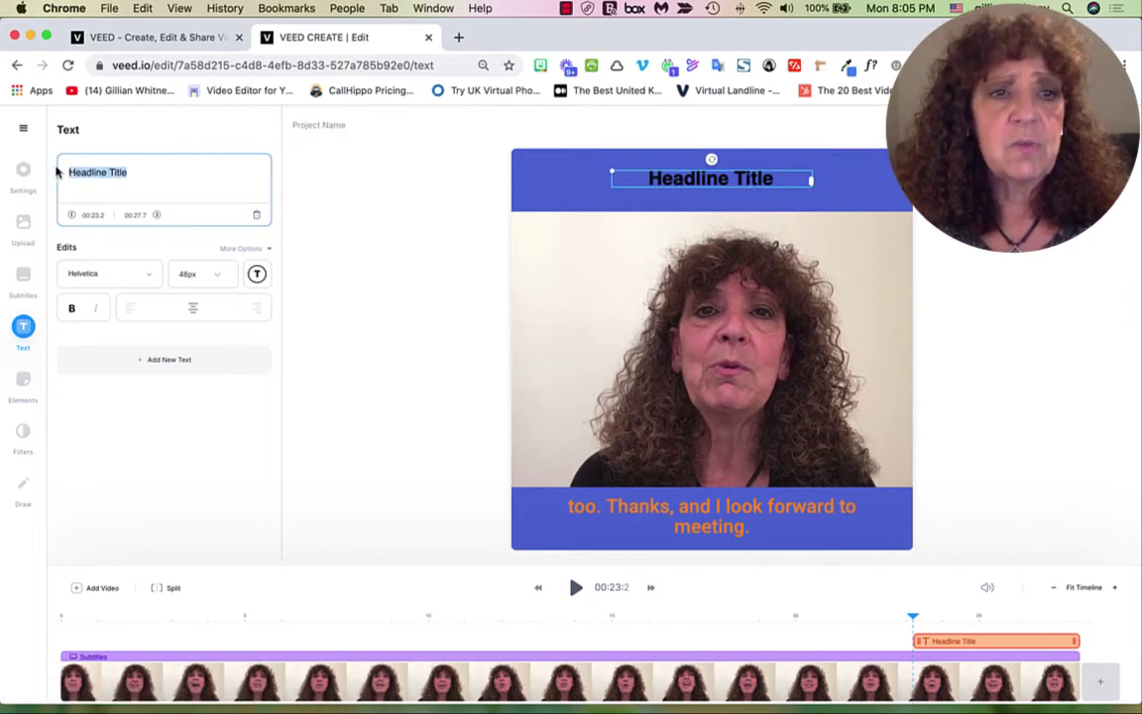
type("G")
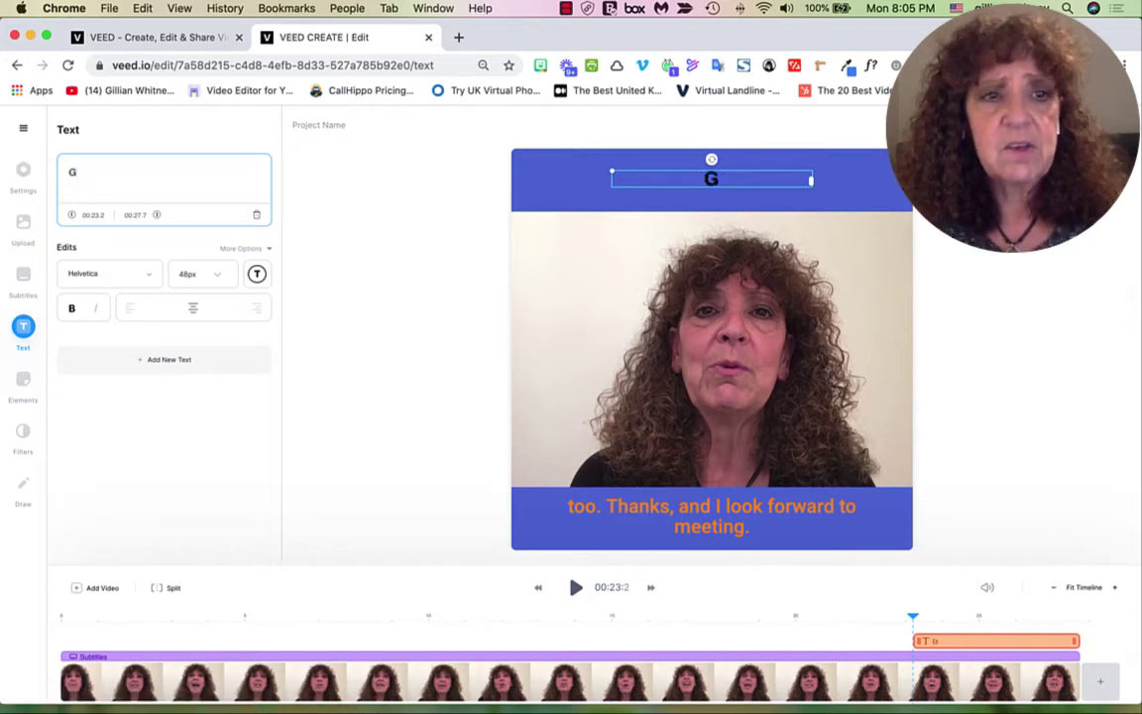
type("iall")
key("BackSpace")
key("BackSpace")
key("BackSpace")
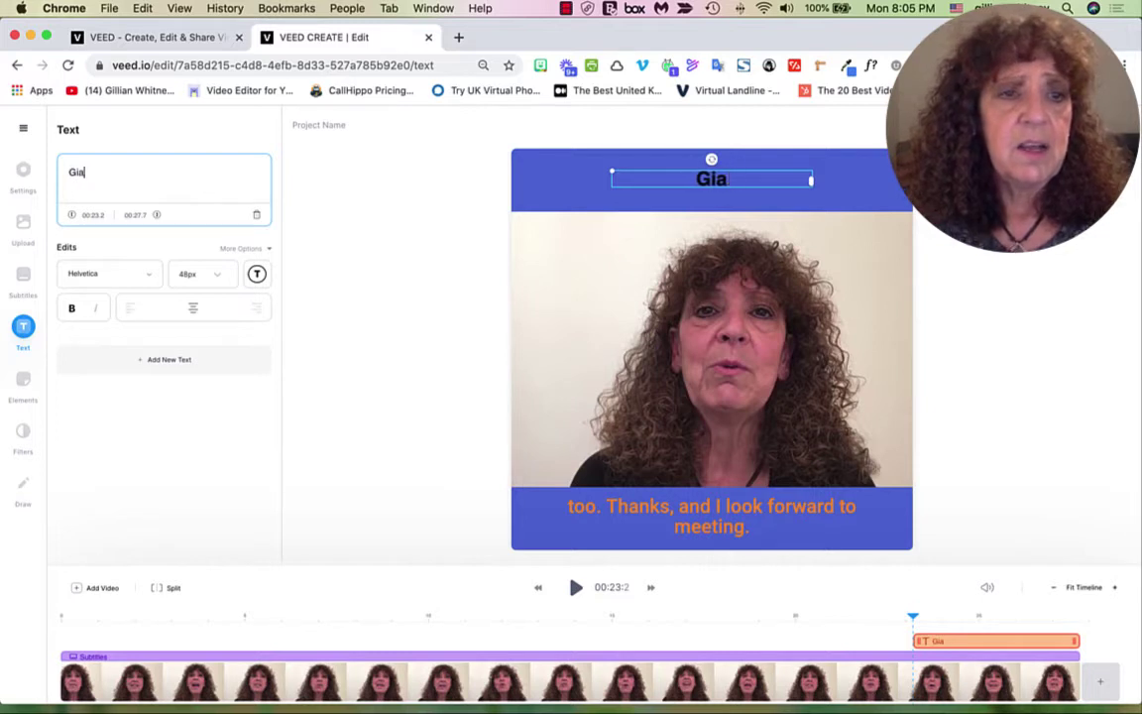
type("llian Chatti")
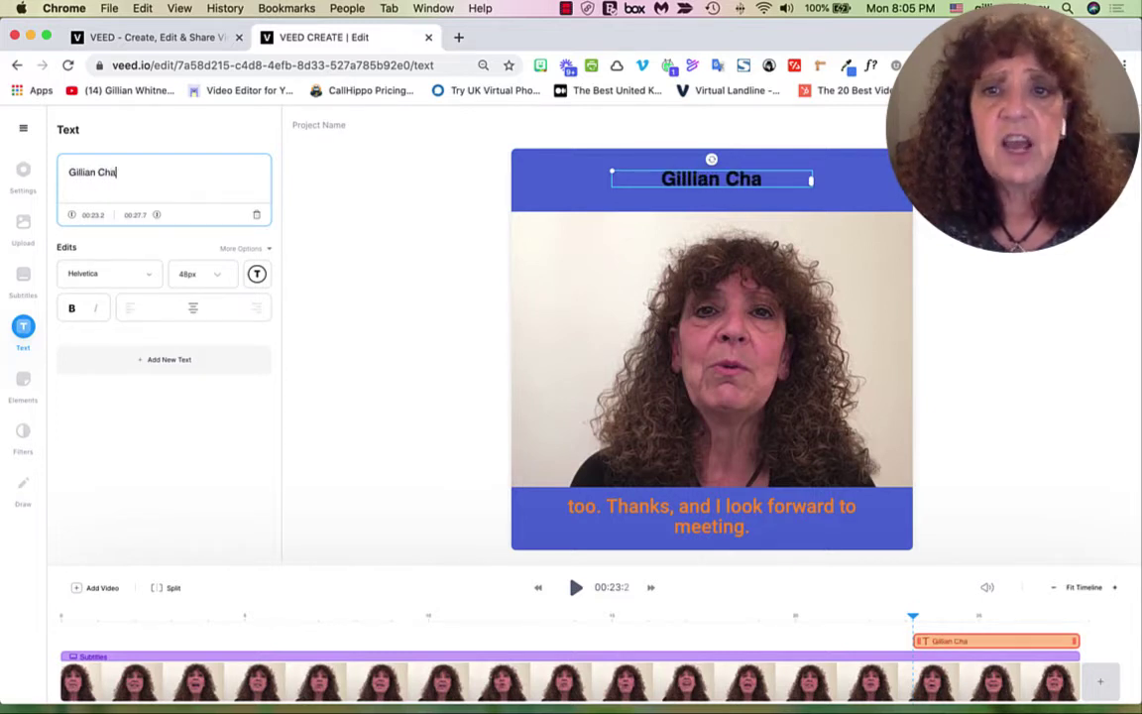
type("ng")
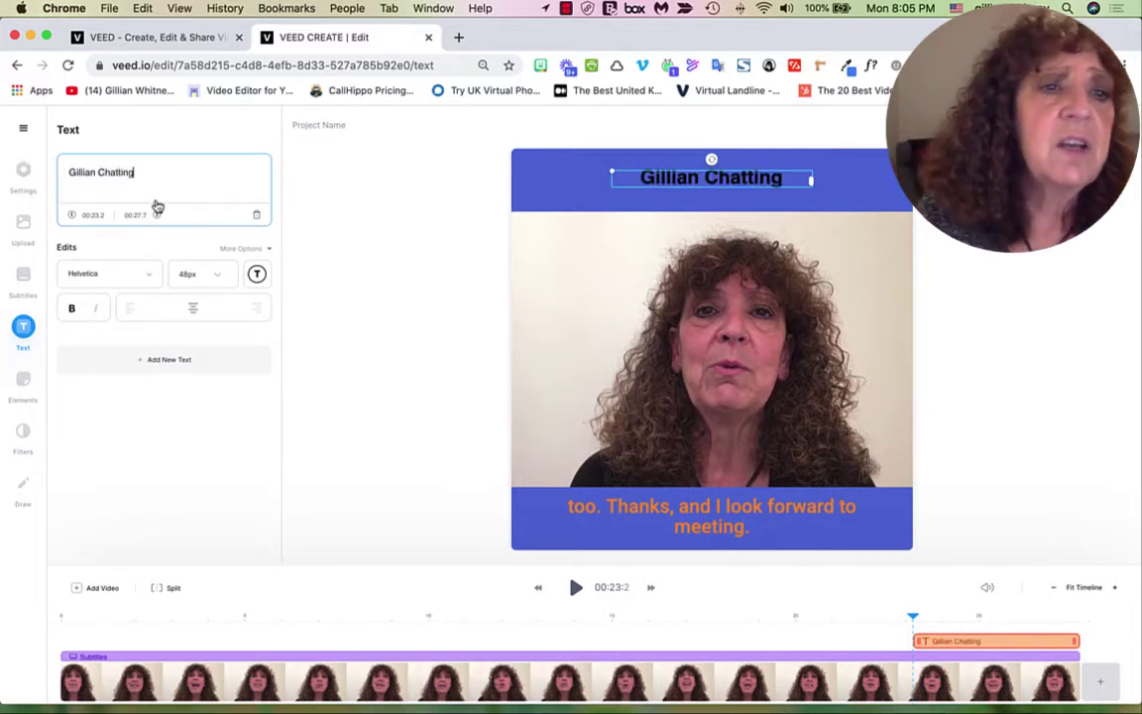
Step: Try 60px for the headline, settle on 72px, and enlarge its text box so the title fits on one line
left_click(220, 278)
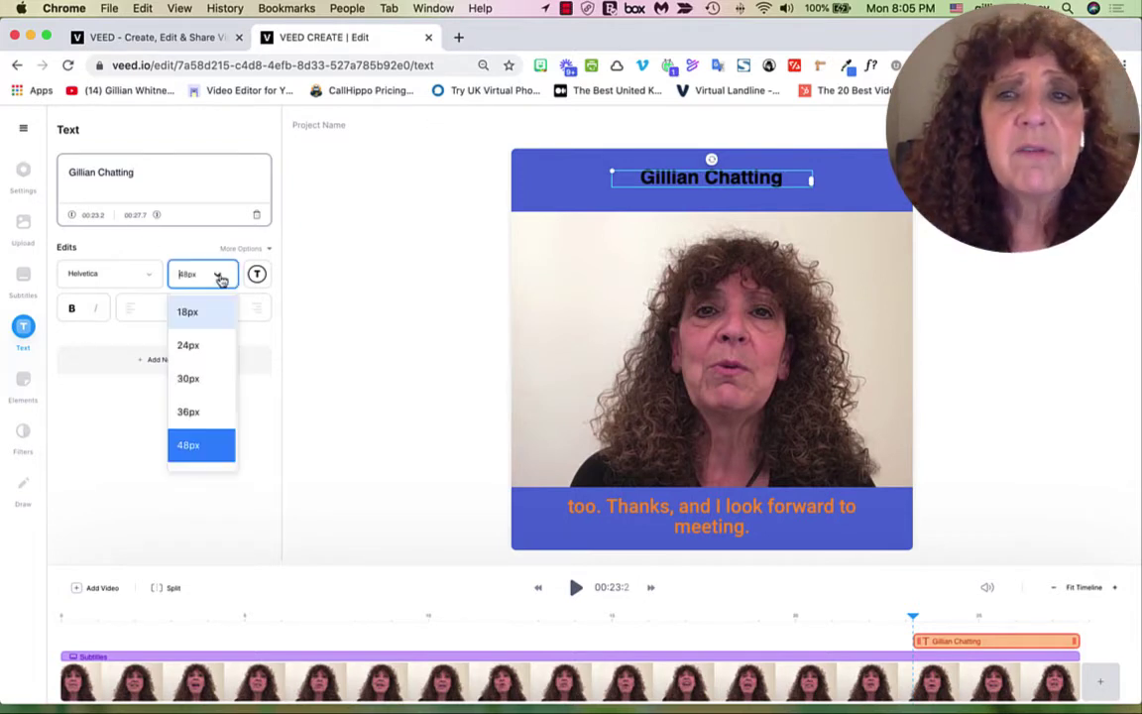
scroll(191, 427, "down", 2)
left_click(201, 419)
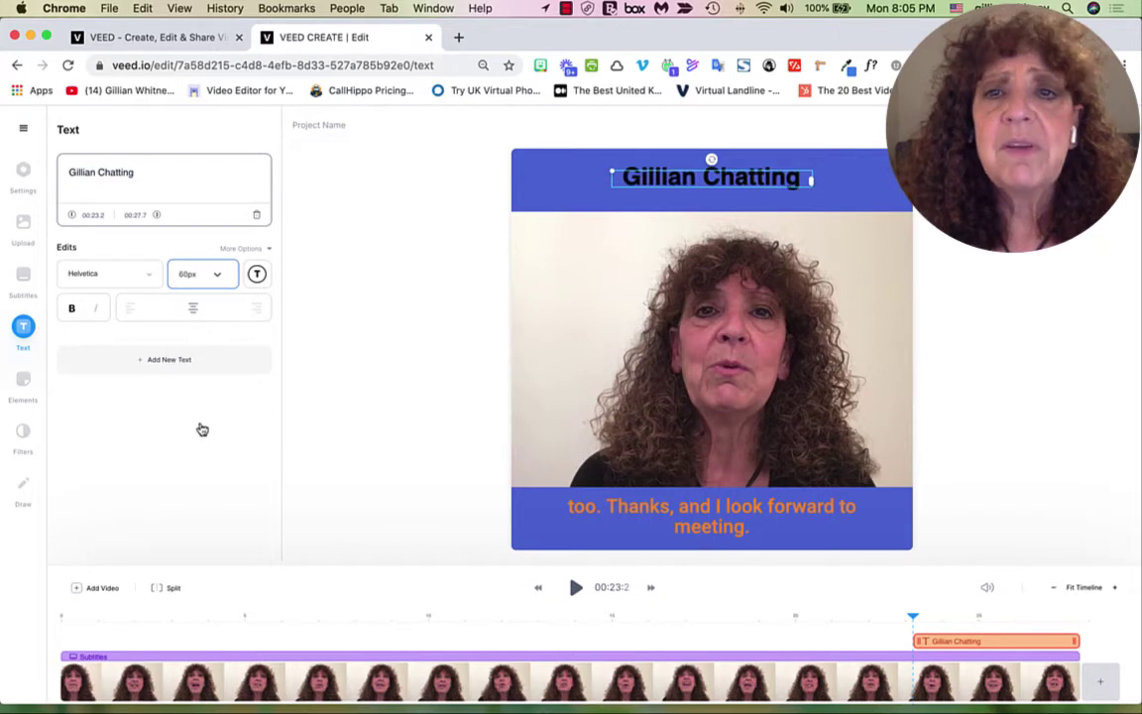
left_click(224, 277)
scroll(202, 451, "down", 2)
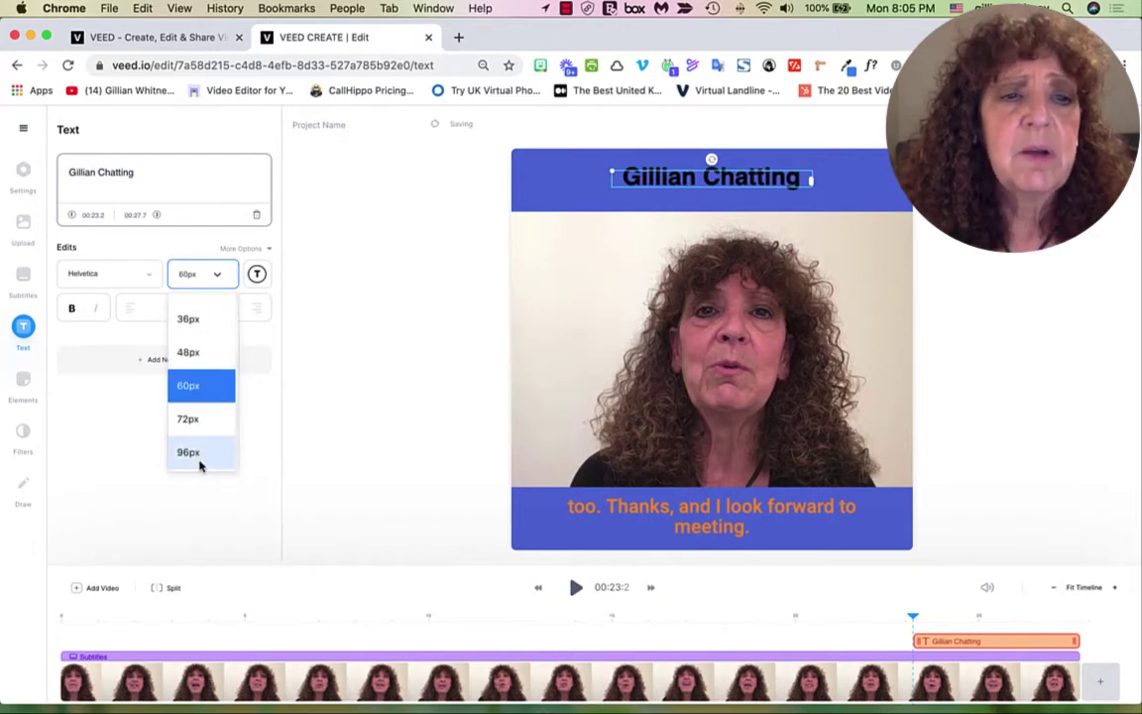
left_click(209, 418)
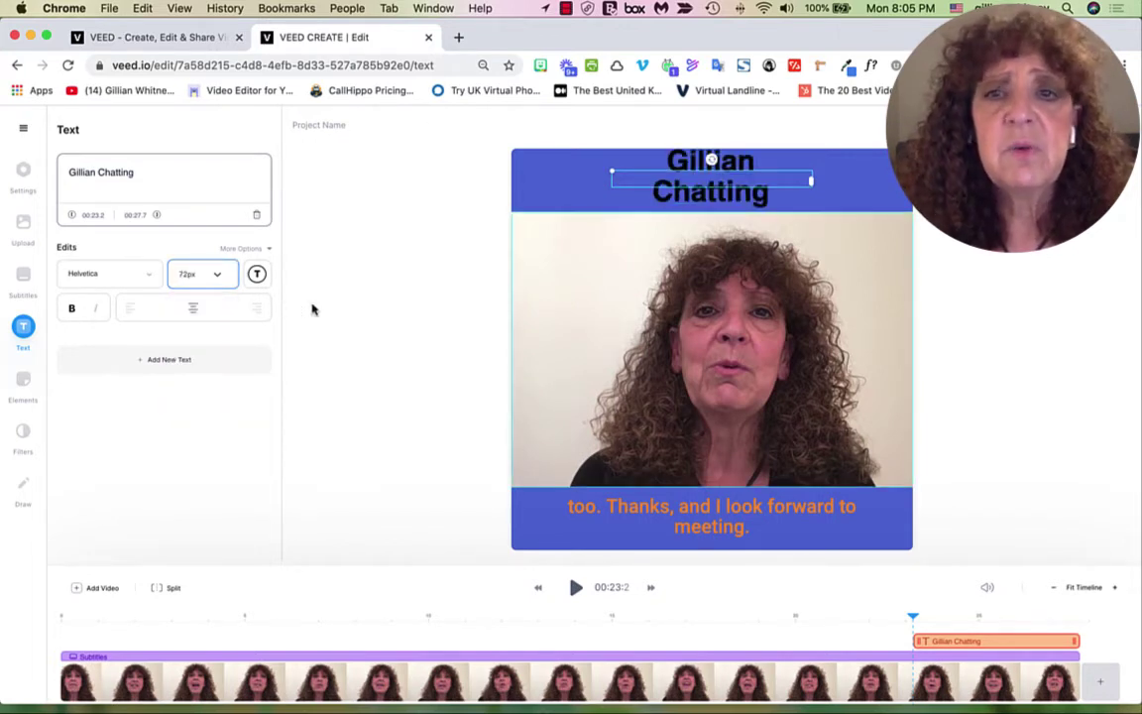
mouse_move(810, 180)
left_mouse_down()
mouse_move(882, 188)
mouse_move(803, 186)
left_mouse_up()
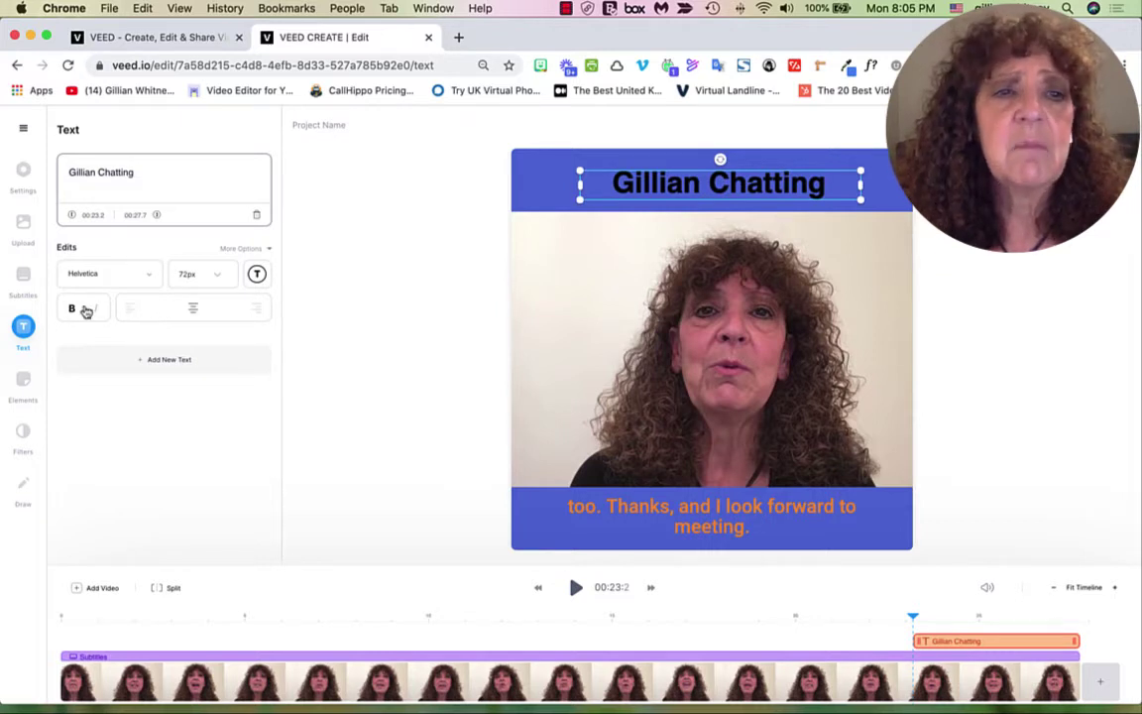
Step: Try the golden yellow #FECB2F for the headline text, and settle on the paler yellow #FCE371
left_click(257, 275)
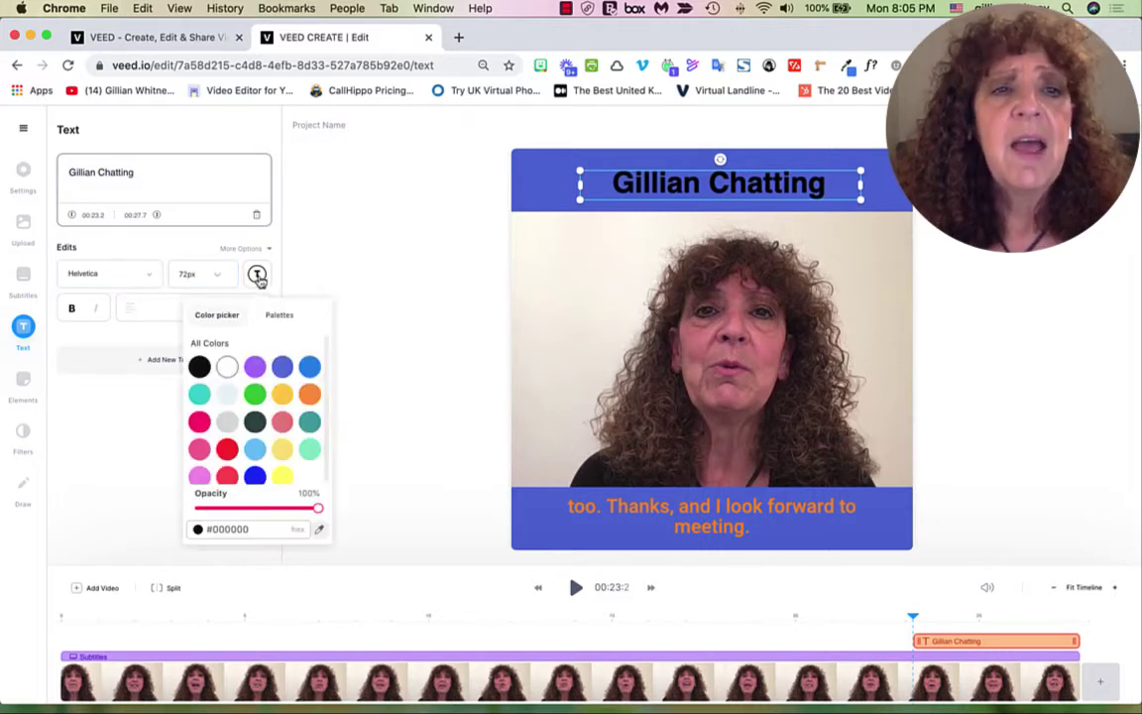
left_click(282, 396)
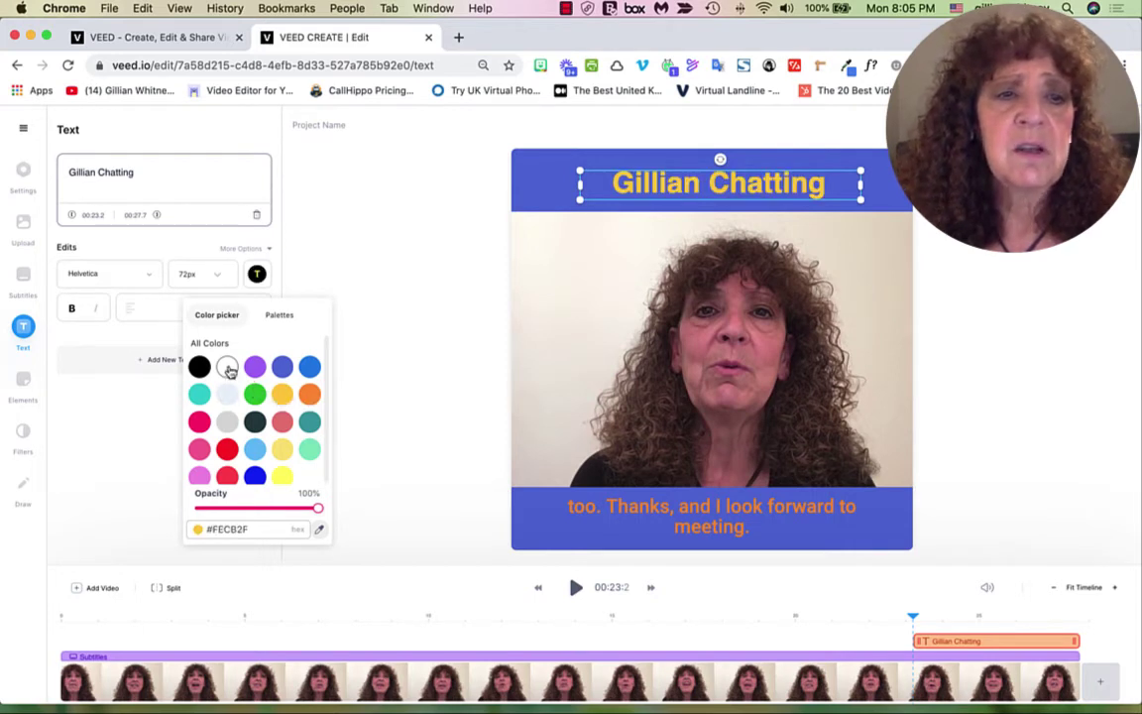
left_click(282, 451)
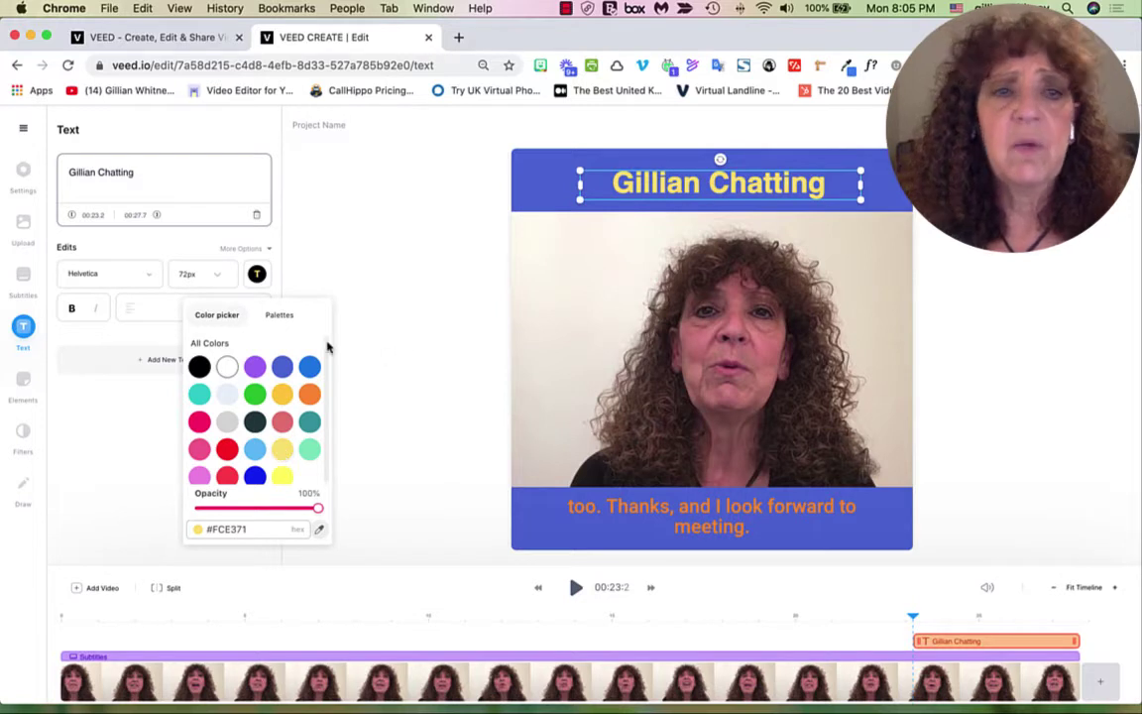
left_click(417, 354)
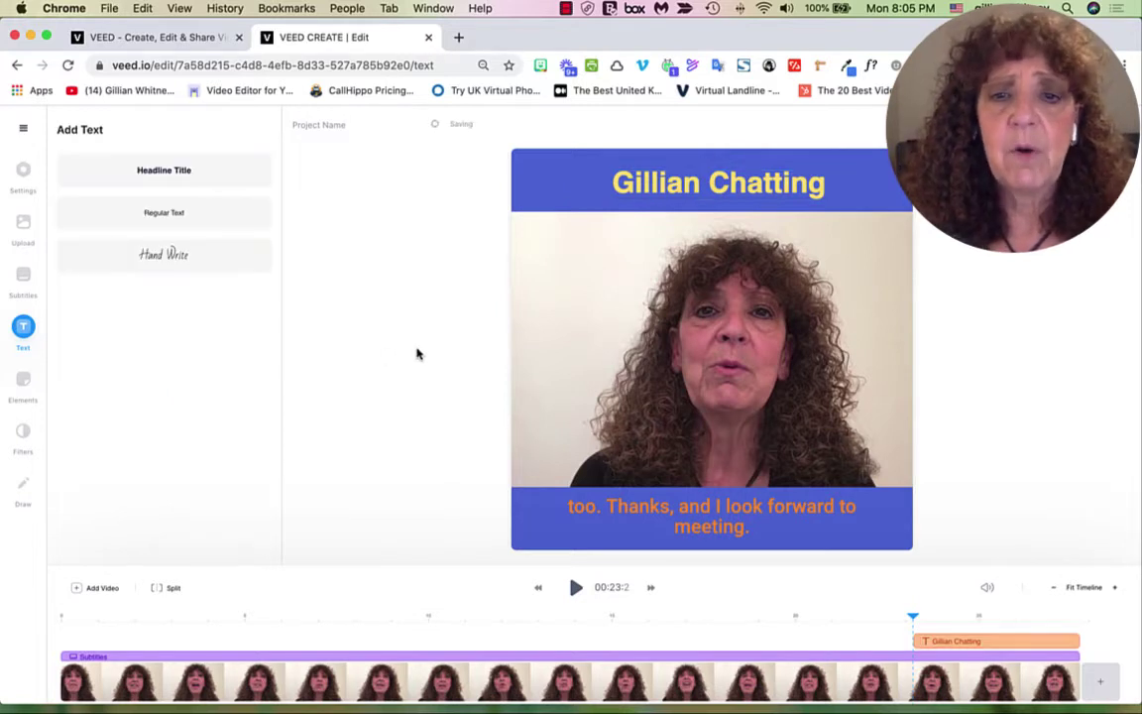
Step: Change the subtitle text color to white (#FFFFFF) in the subtitle styling
left_click(672, 511)
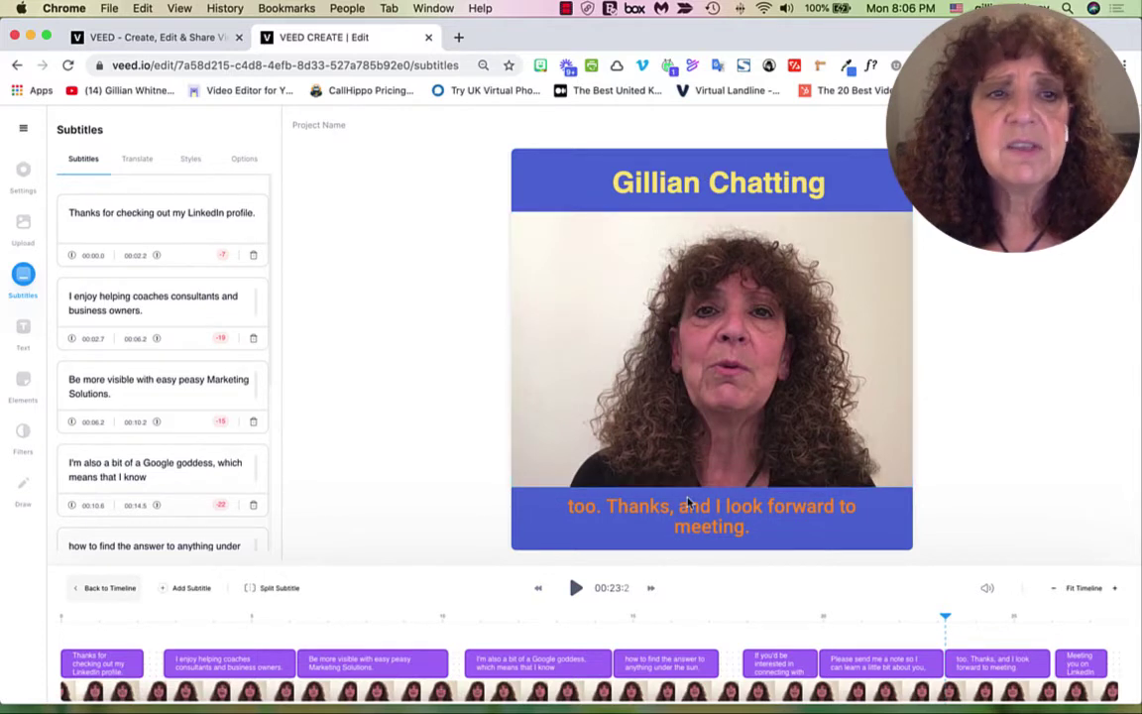
left_click(192, 161)
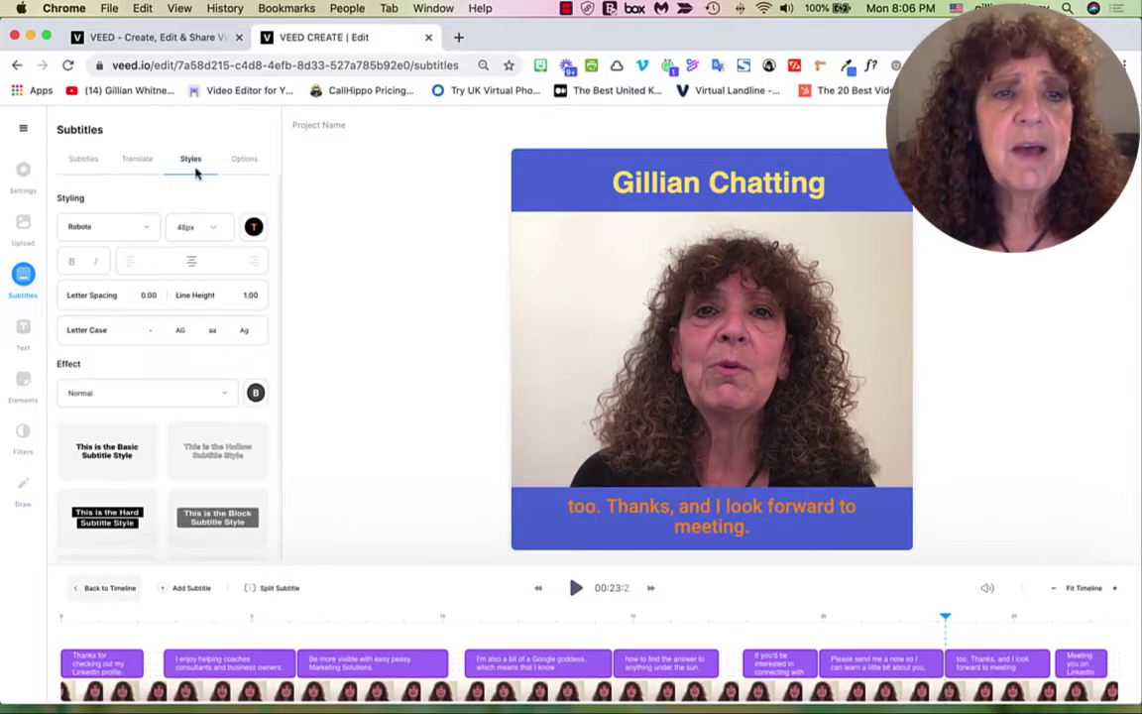
left_click(253, 231)
left_click(224, 318)
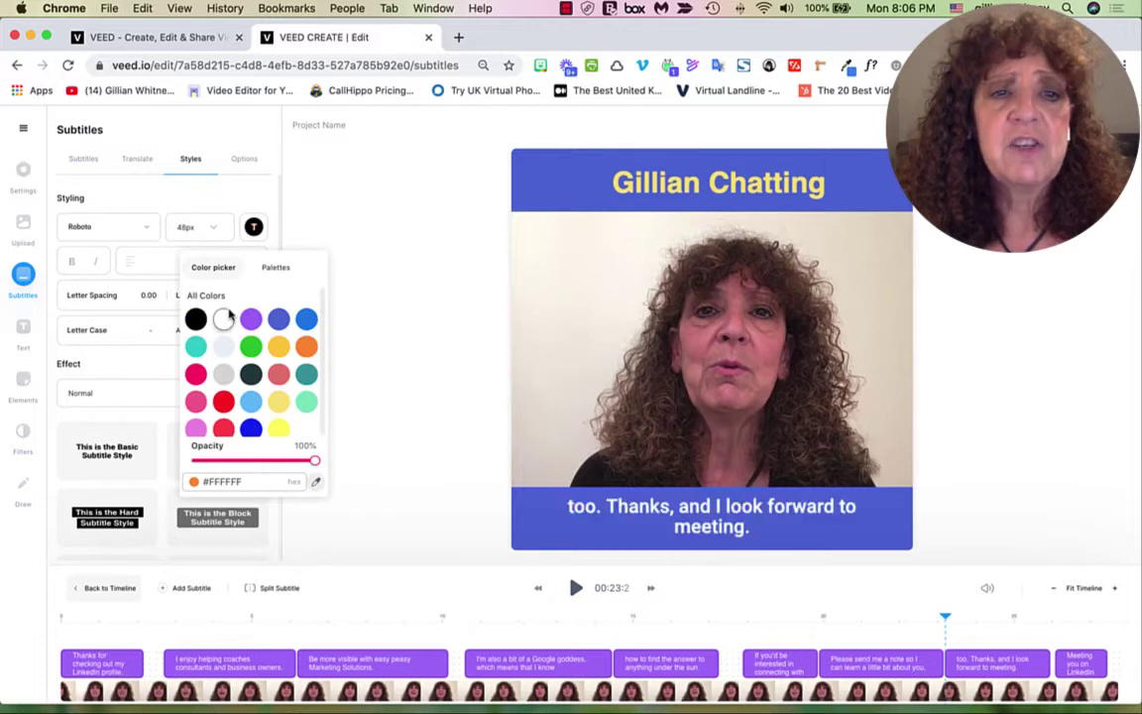
left_click(364, 282)
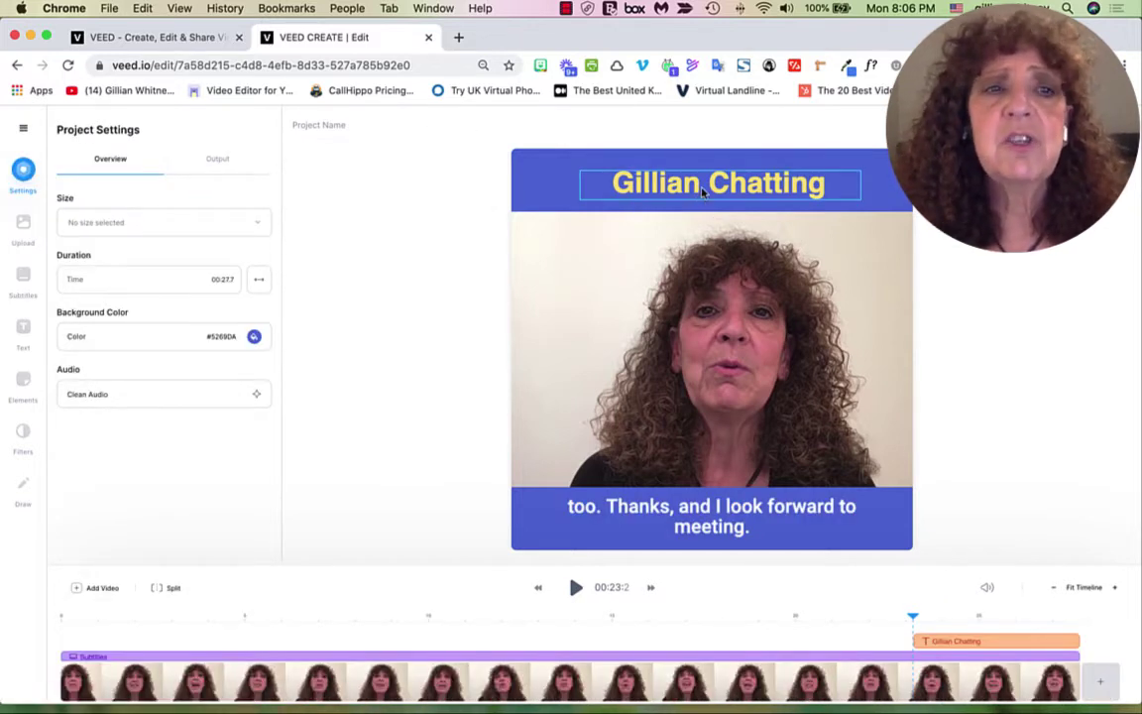
Step: Remove the bold formatting from the headline above the video, and leave the headline selected
left_click(626, 173)
left_click(70, 312)
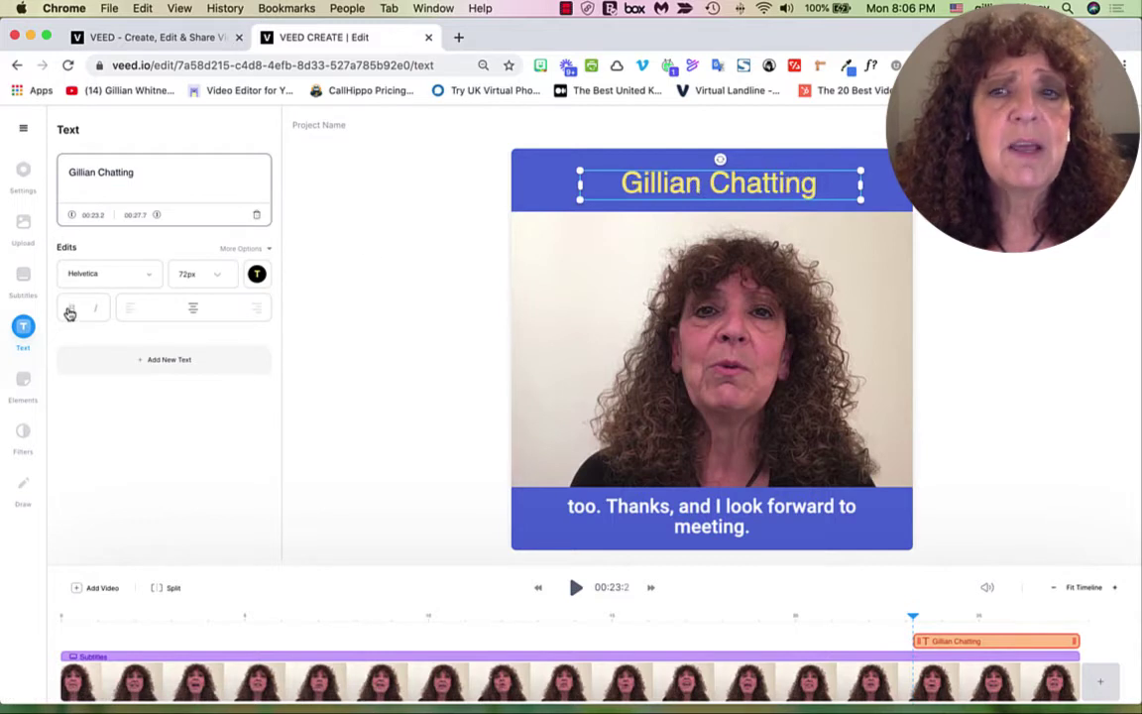
left_click(349, 320)
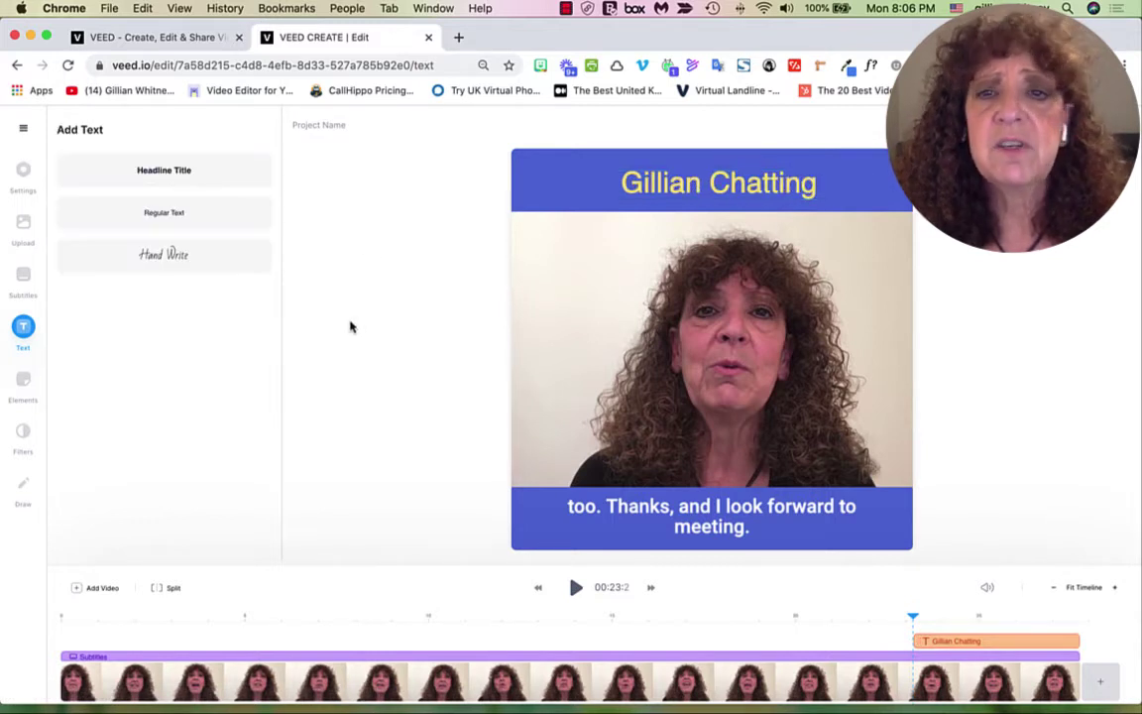
left_click(647, 191)
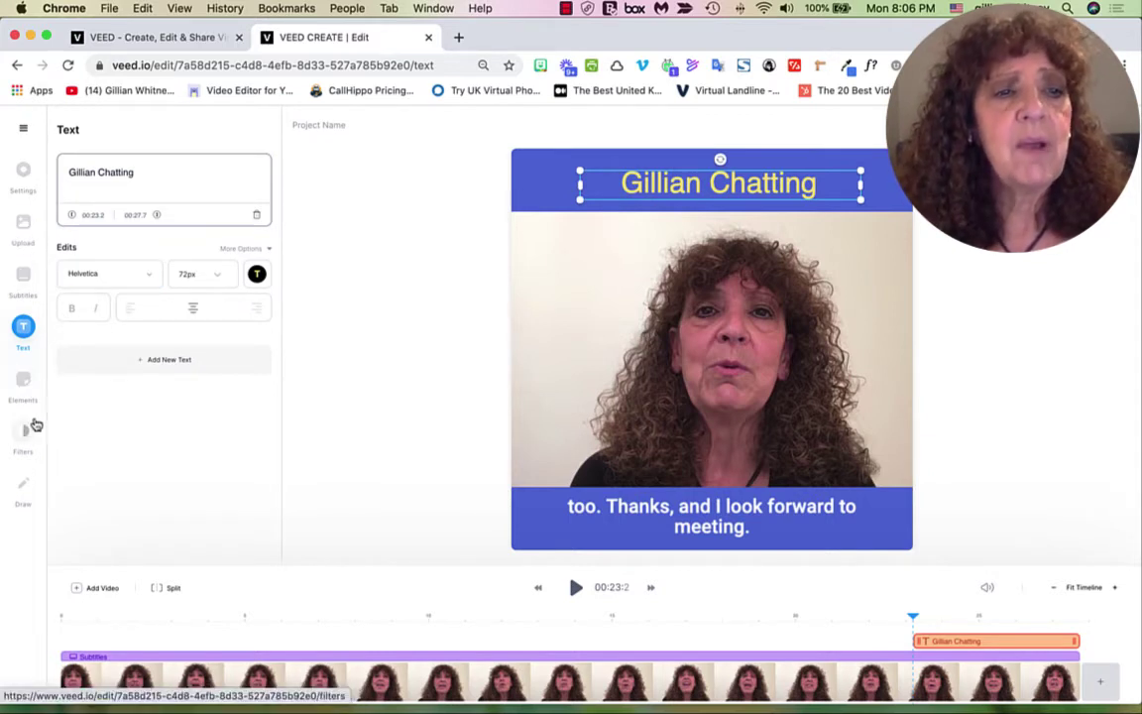
Step: Upload the image L4L-logo.png from the WELCOME VIDEO folder into the project
left_click(25, 226)
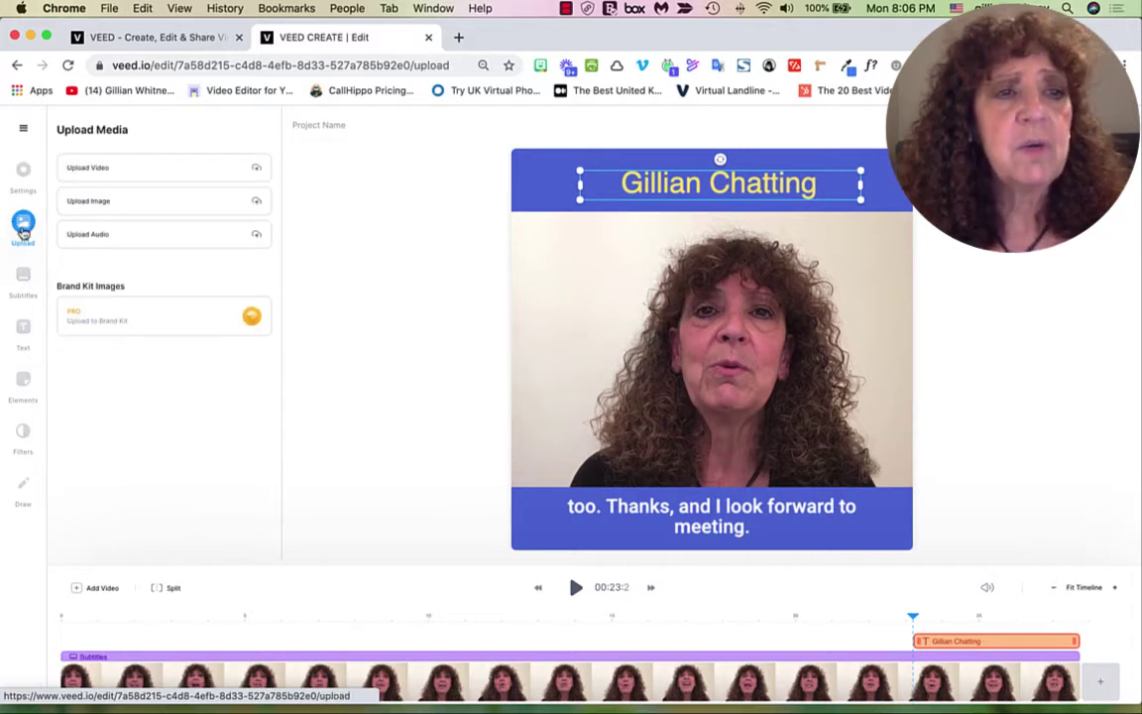
left_click(257, 205)
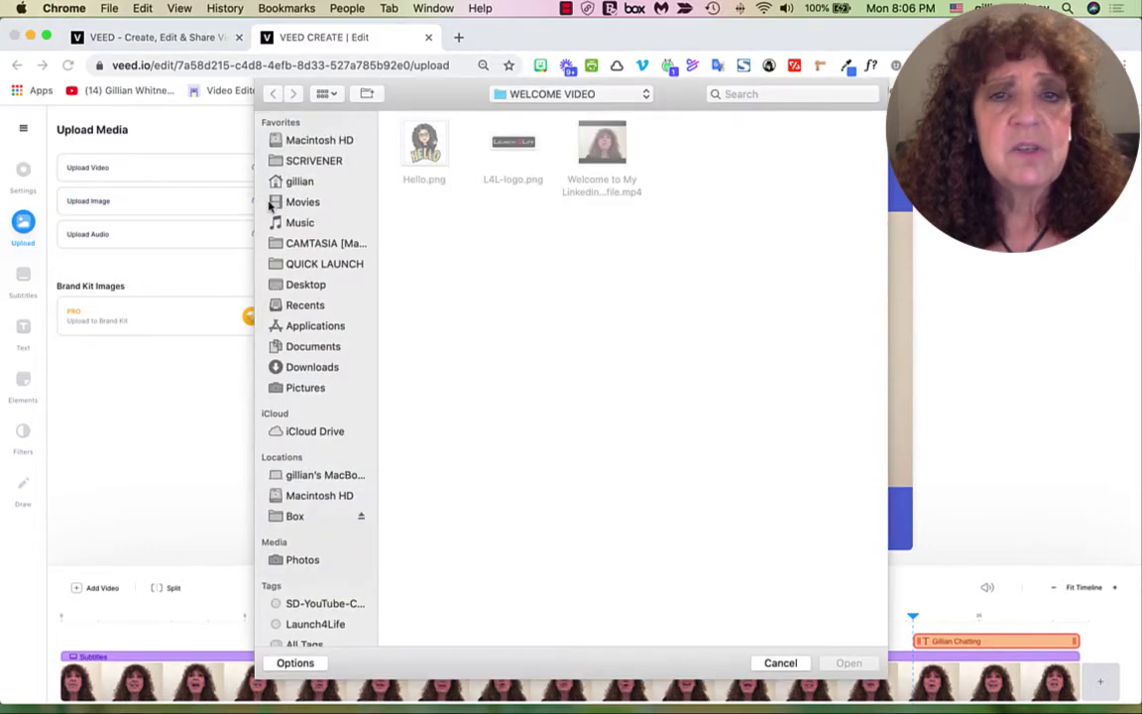
left_click(510, 147)
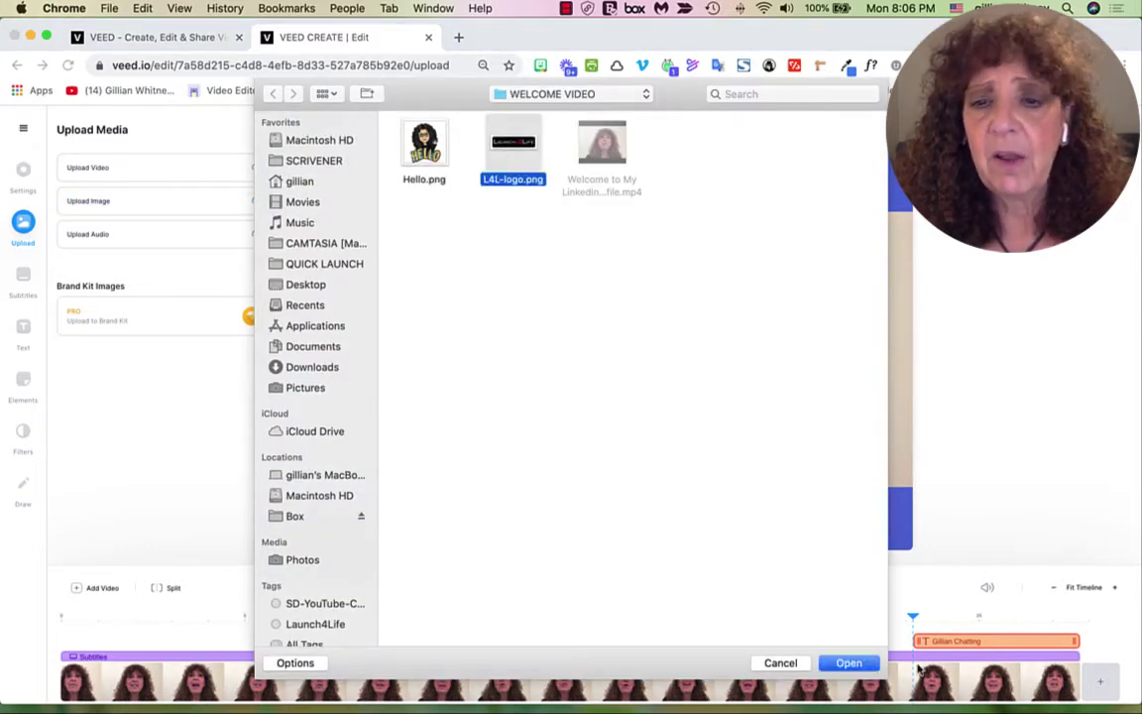
left_click(854, 667)
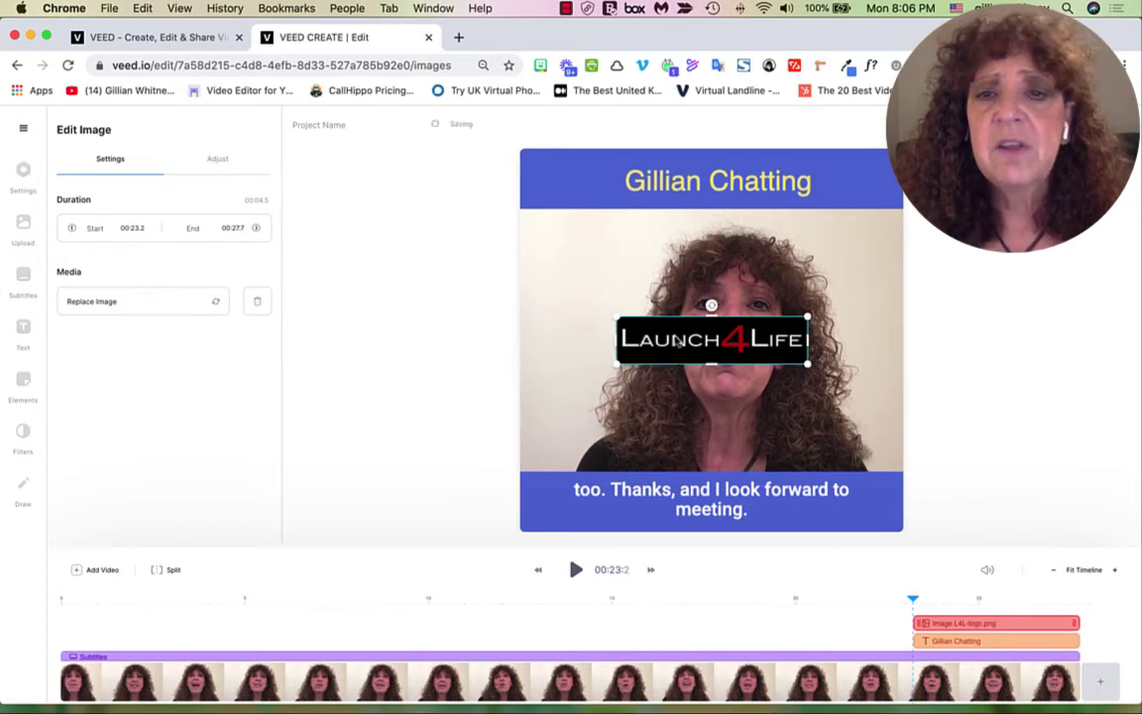
Step: Shrink the Launch4Life logo to about half its width and position it just inside the video's upper-left corner
left_click_drag(675, 345, 580, 242)
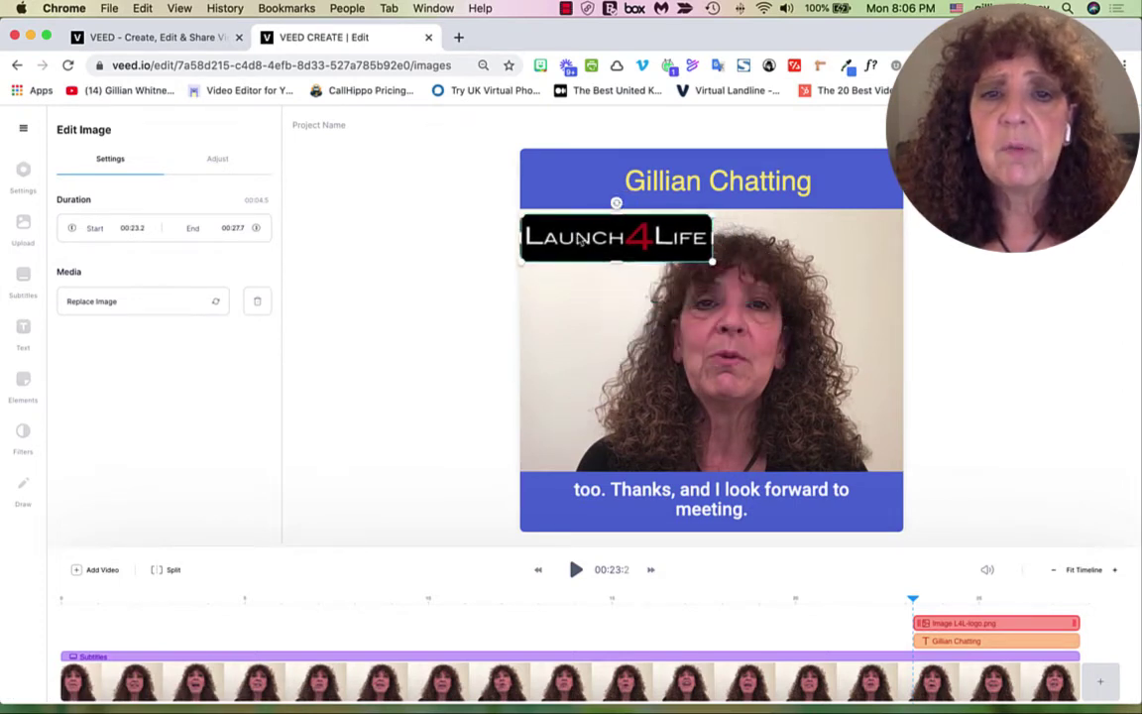
left_click_drag(712, 264, 625, 242)
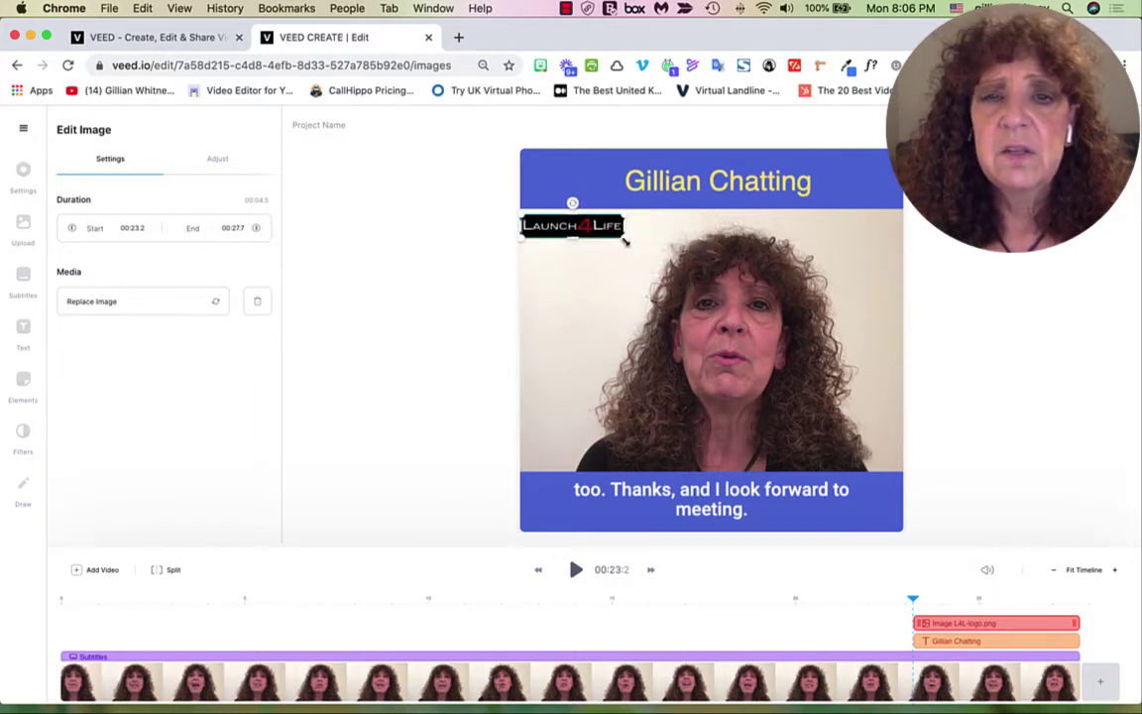
left_click(482, 301)
left_click(585, 234)
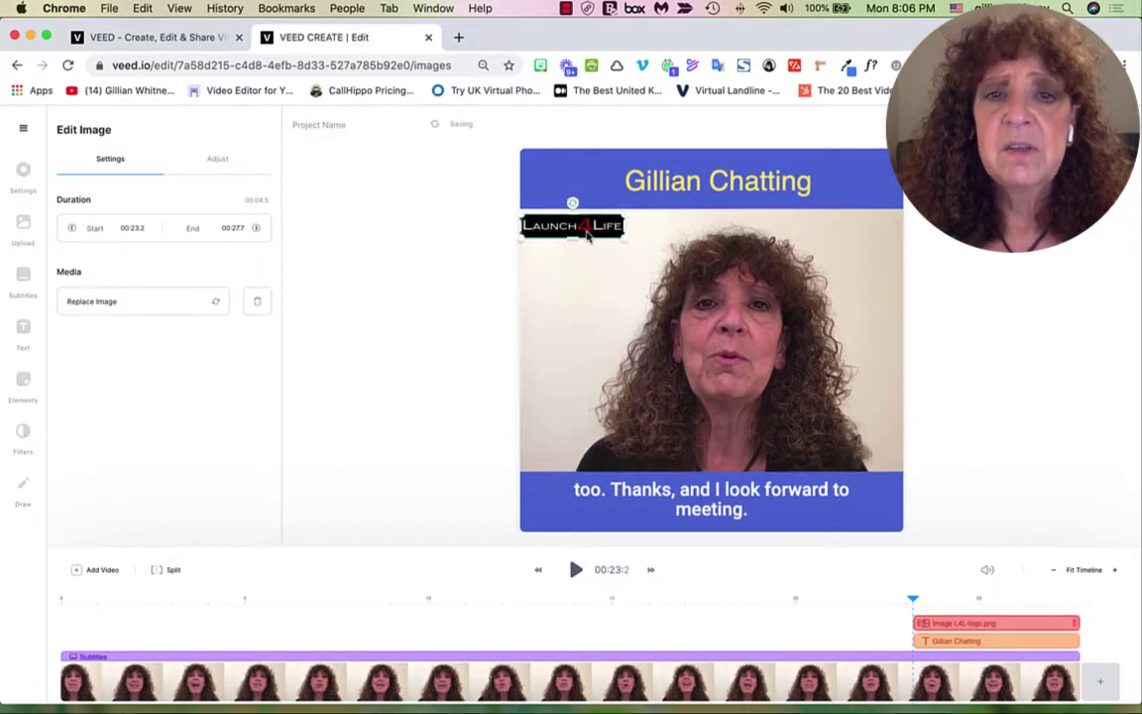
mouse_move(585, 226)
left_mouse_down()
mouse_move(598, 231)
mouse_move(579, 170)
mouse_move(578, 240)
mouse_move(573, 226)
left_mouse_up()
left_click(443, 302)
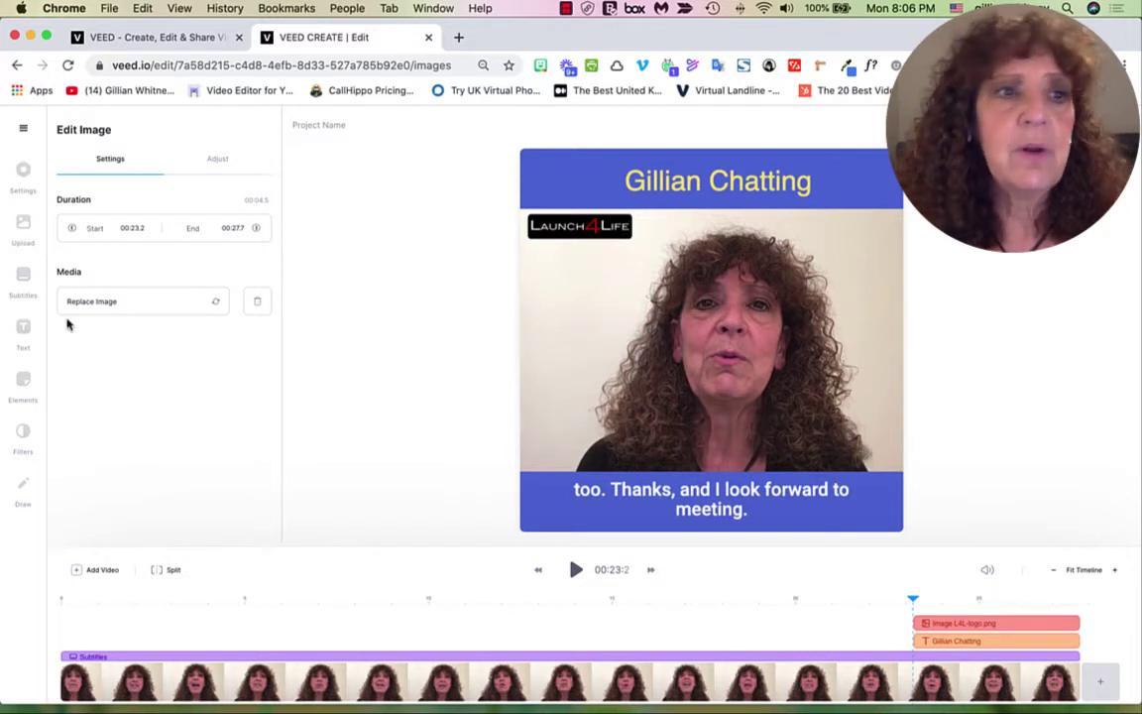
Step: Upload the image Hello.png from the WELCOME VIDEO folder into the project
left_click(23, 226)
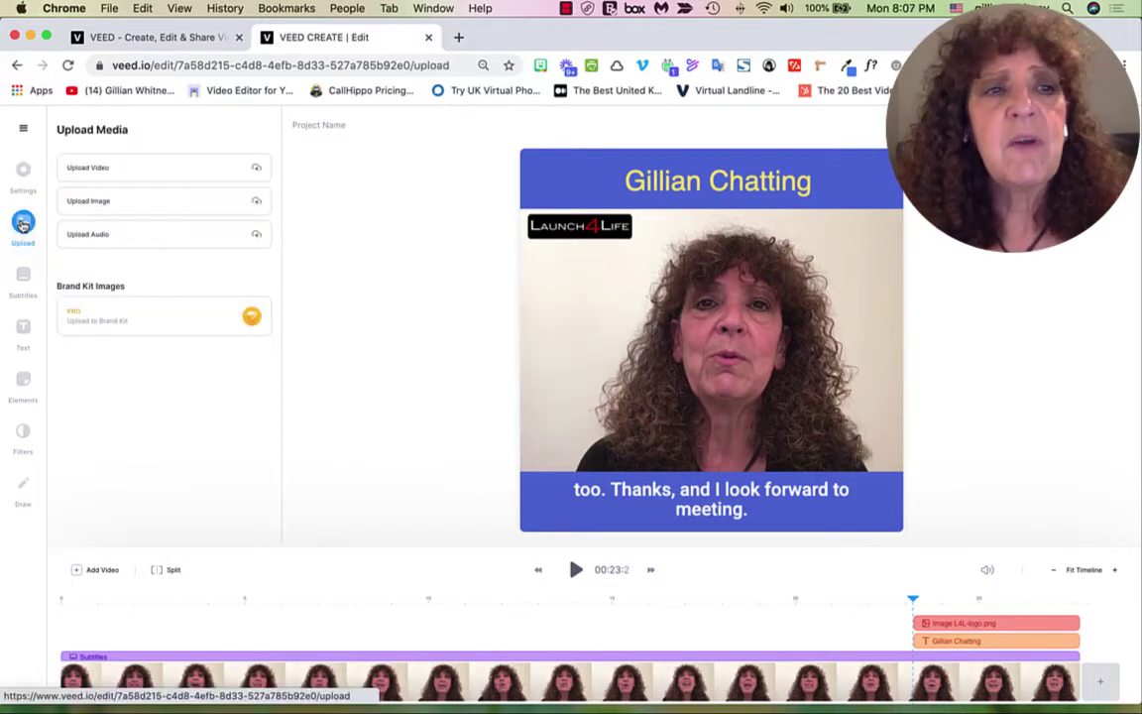
left_click(194, 204)
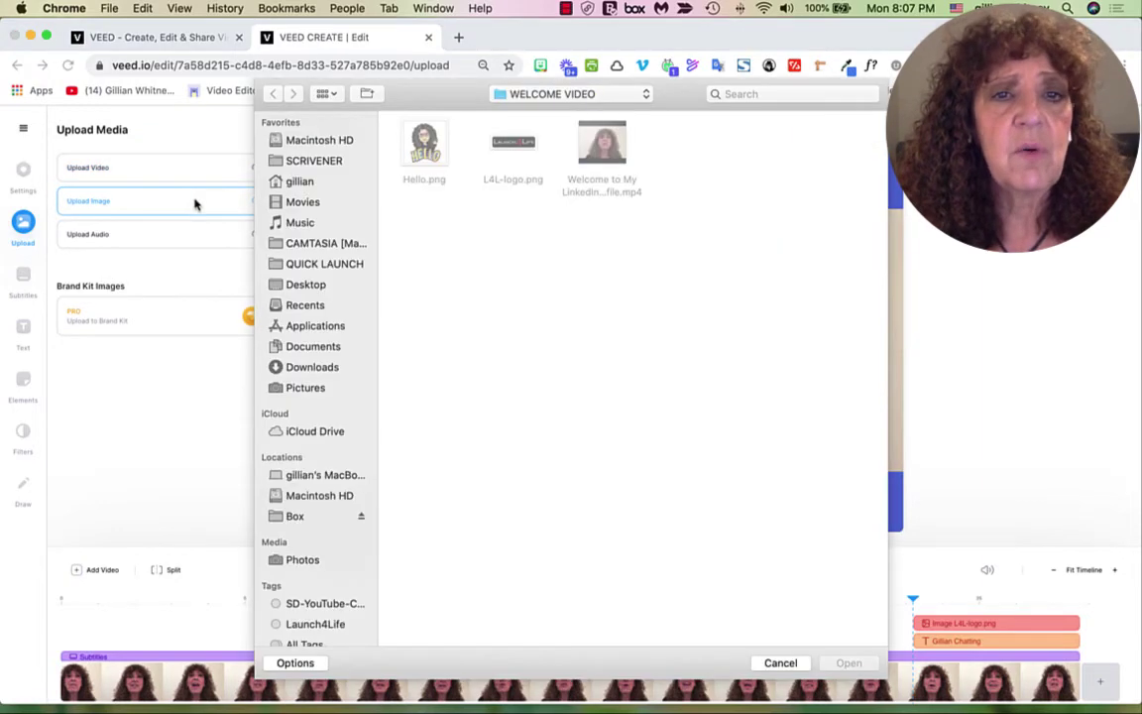
left_click(416, 159)
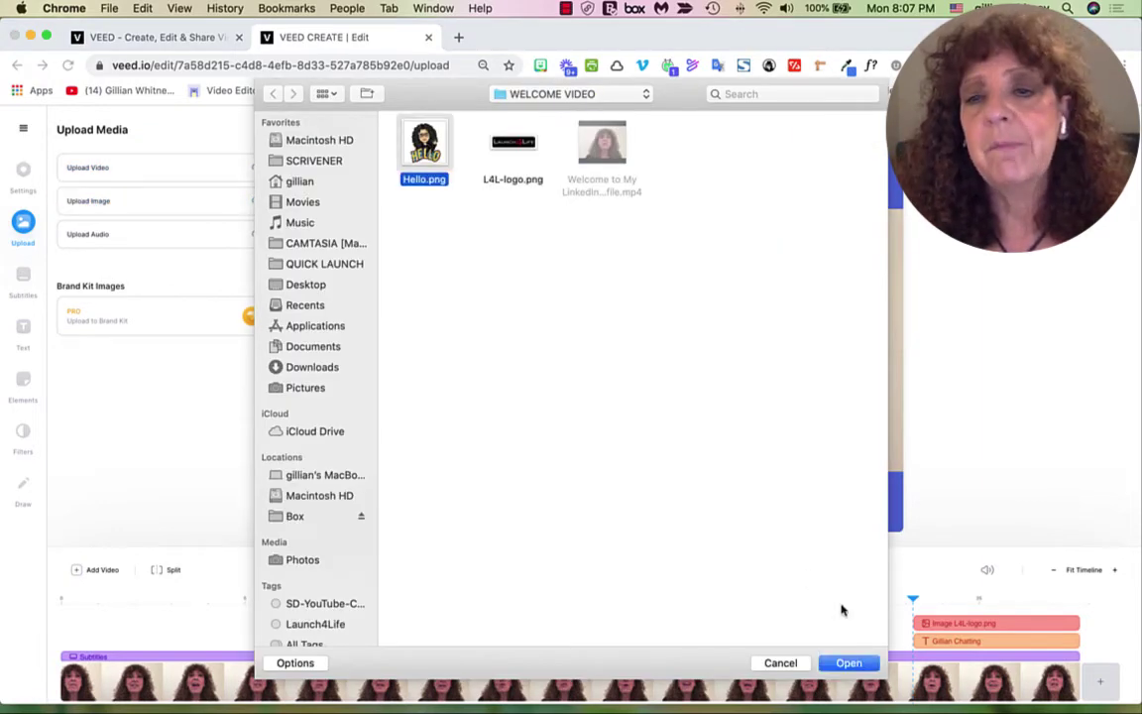
left_click(850, 662)
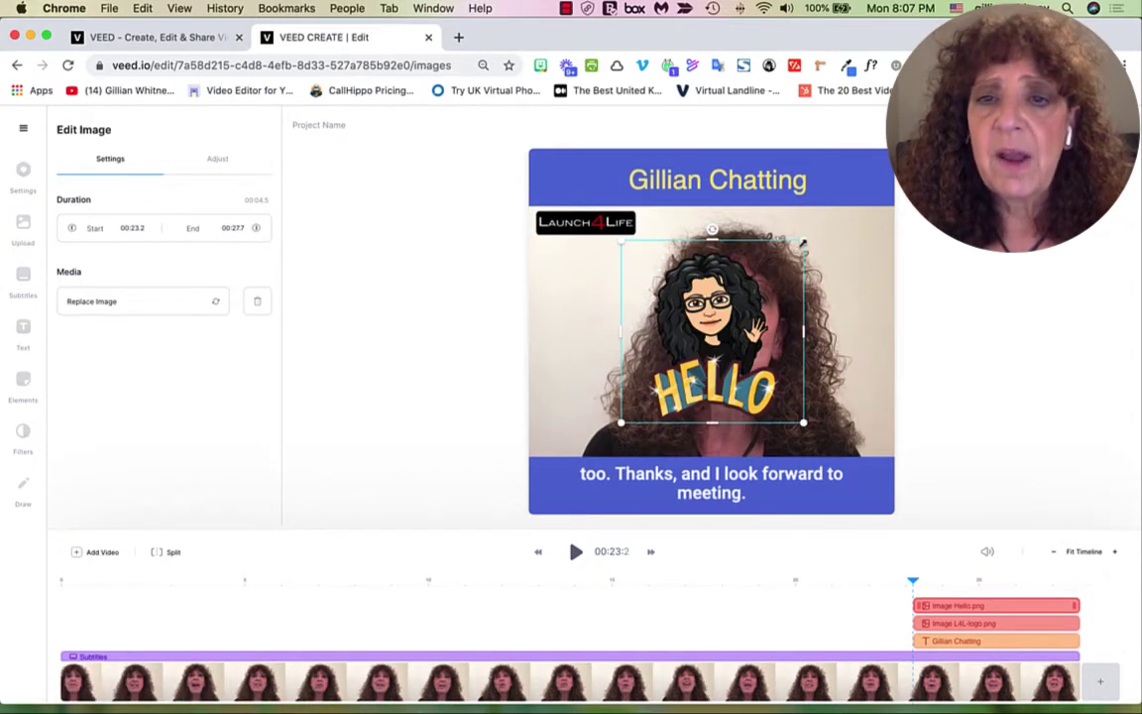
Step: Shrink the Hello image to fit beside the headline in the blue band, and nudge the logo slightly down
left_click_drag(798, 243, 823, 214)
left_click_drag(895, 213, 885, 202)
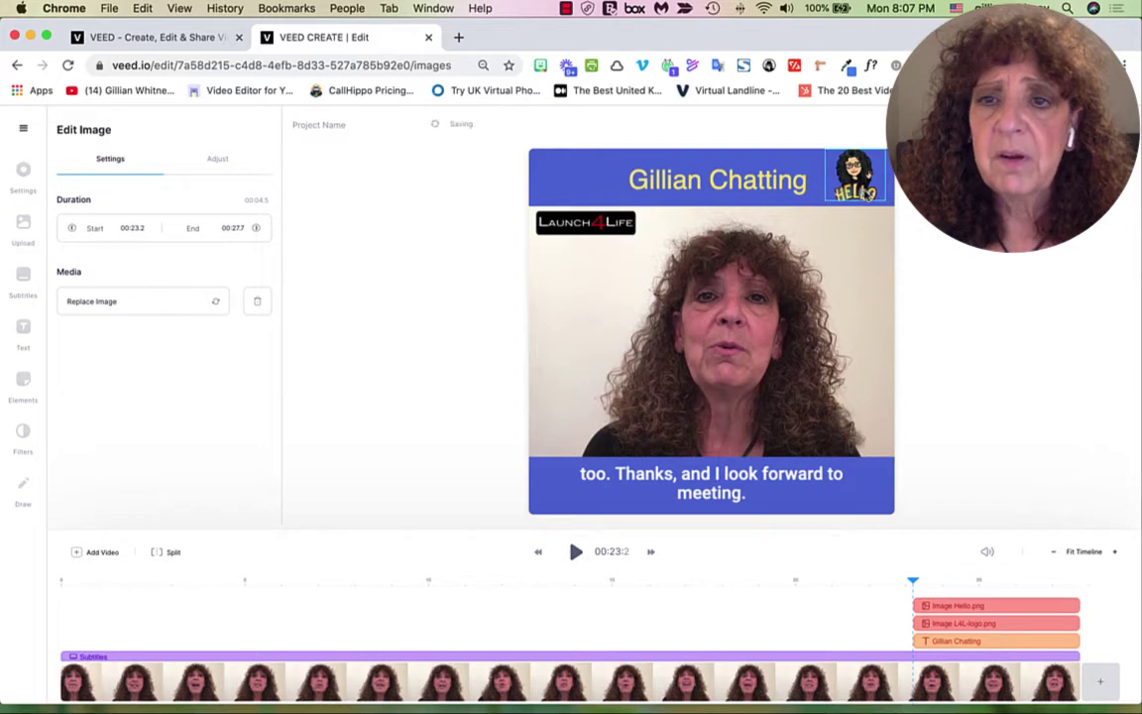
mouse_move(598, 224)
left_mouse_down()
mouse_move(595, 171)
mouse_move(593, 228)
left_mouse_up()
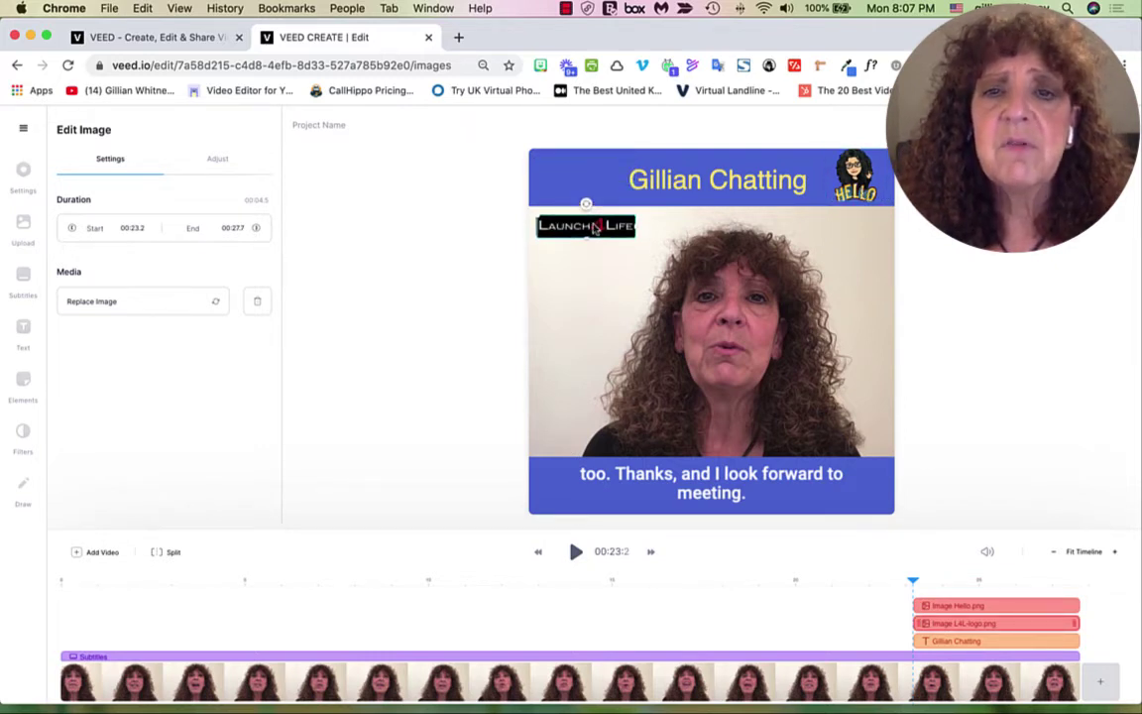
left_click(441, 303)
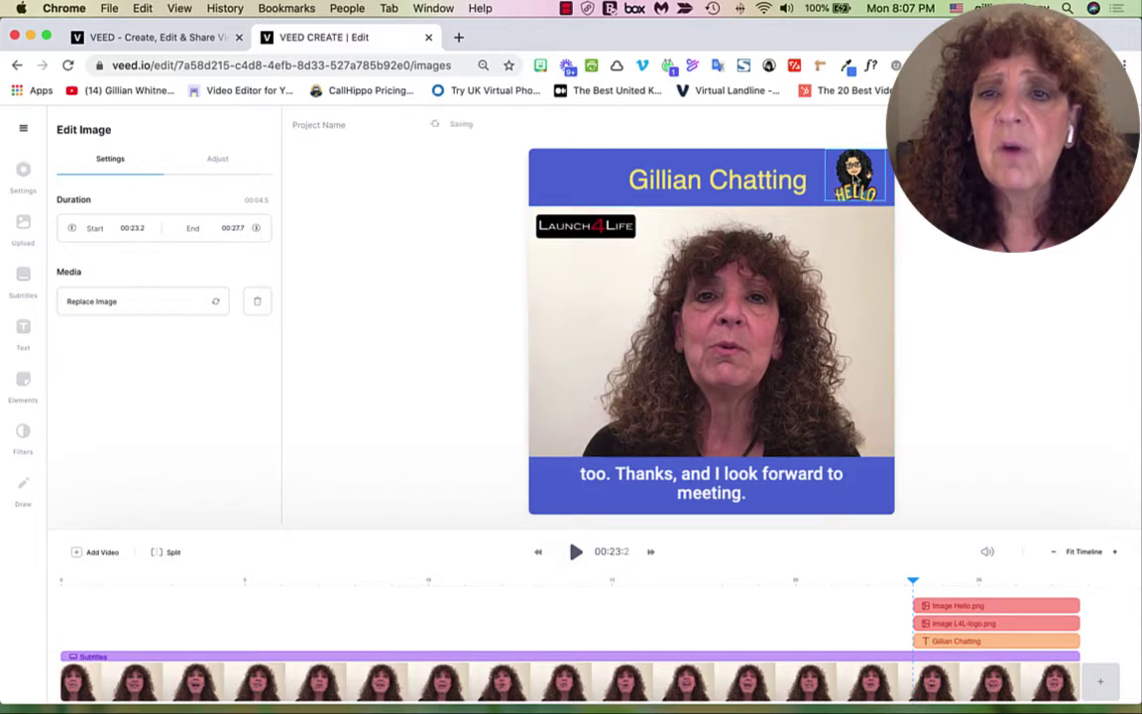
Step: Move the Hello image down into the video's upper-right corner, and nudge the headline slightly up in the blue band
left_click_drag(855, 175, 855, 241)
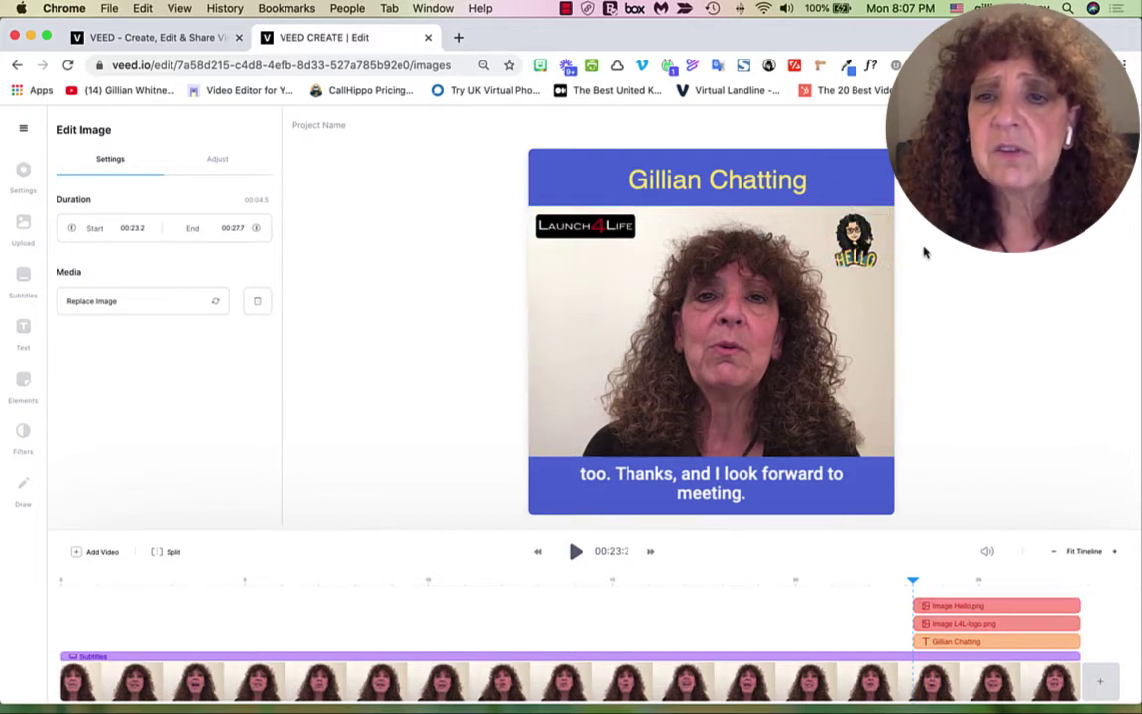
left_click_drag(751, 191, 750, 187)
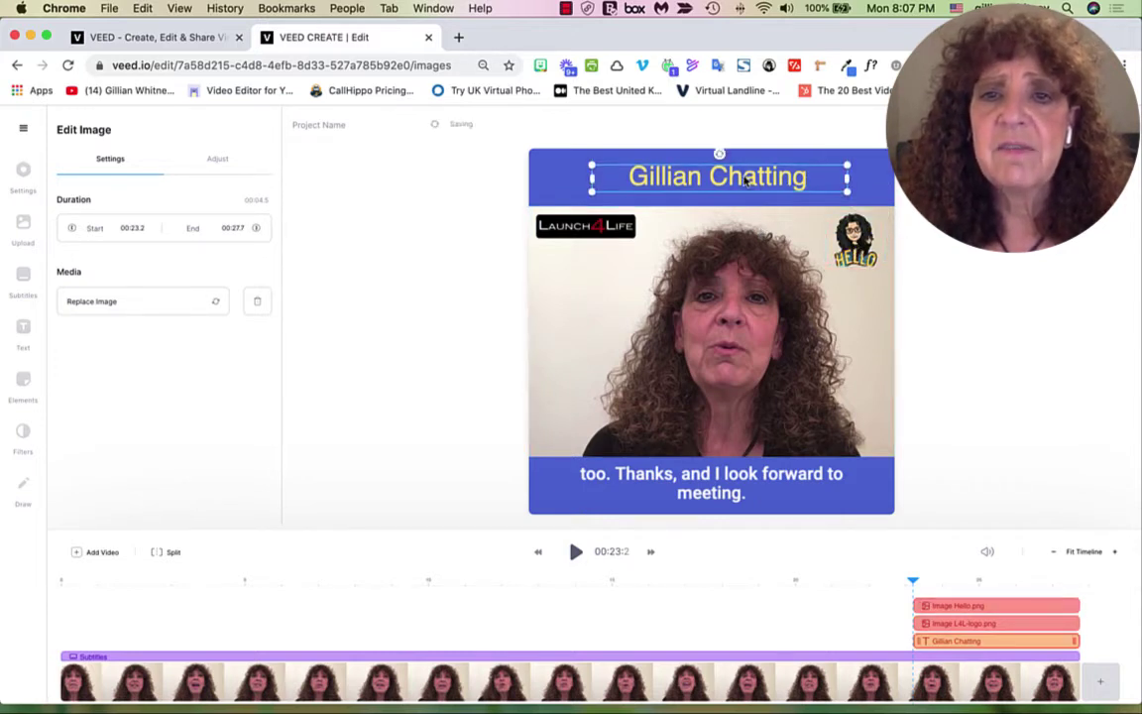
left_click(985, 288)
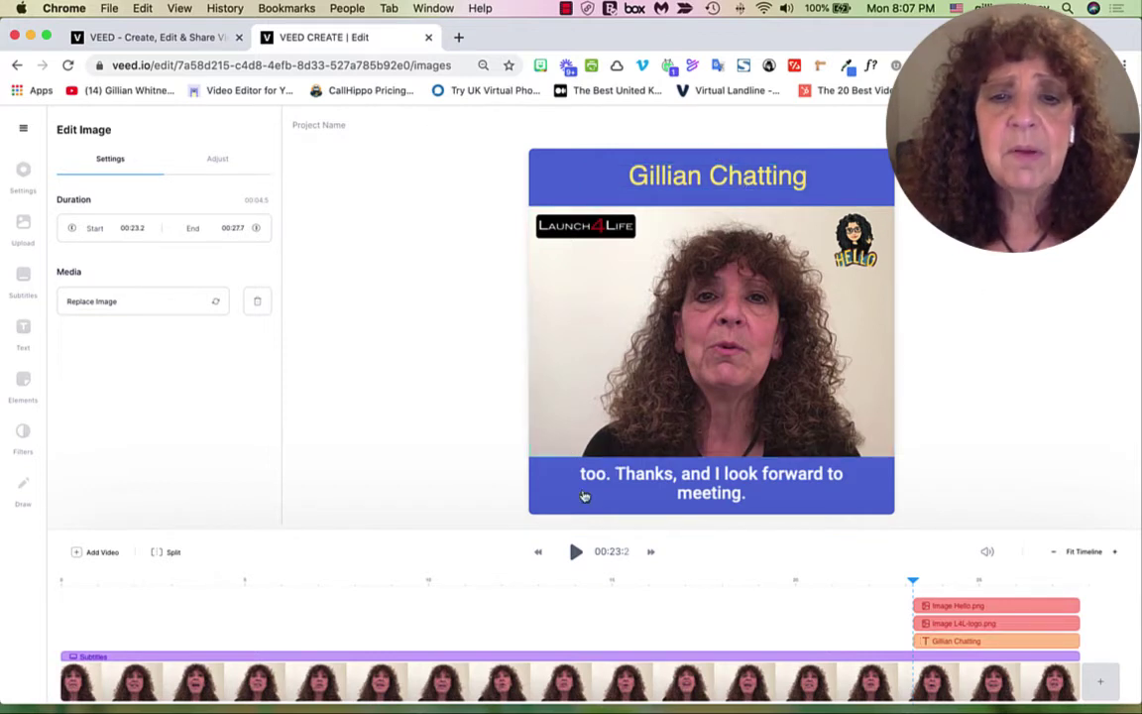
Step: Play a short stretch of the video's ending, and move the playhead back to 00:20.2, before the added layers start
left_click(575, 551)
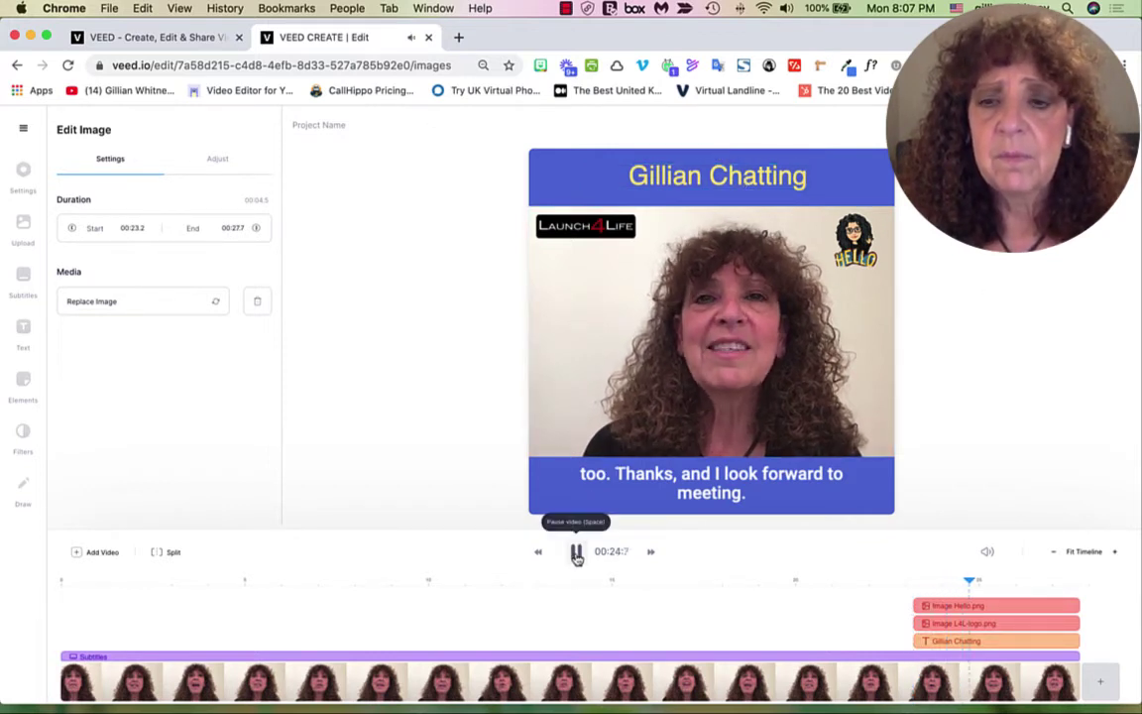
left_click(575, 552)
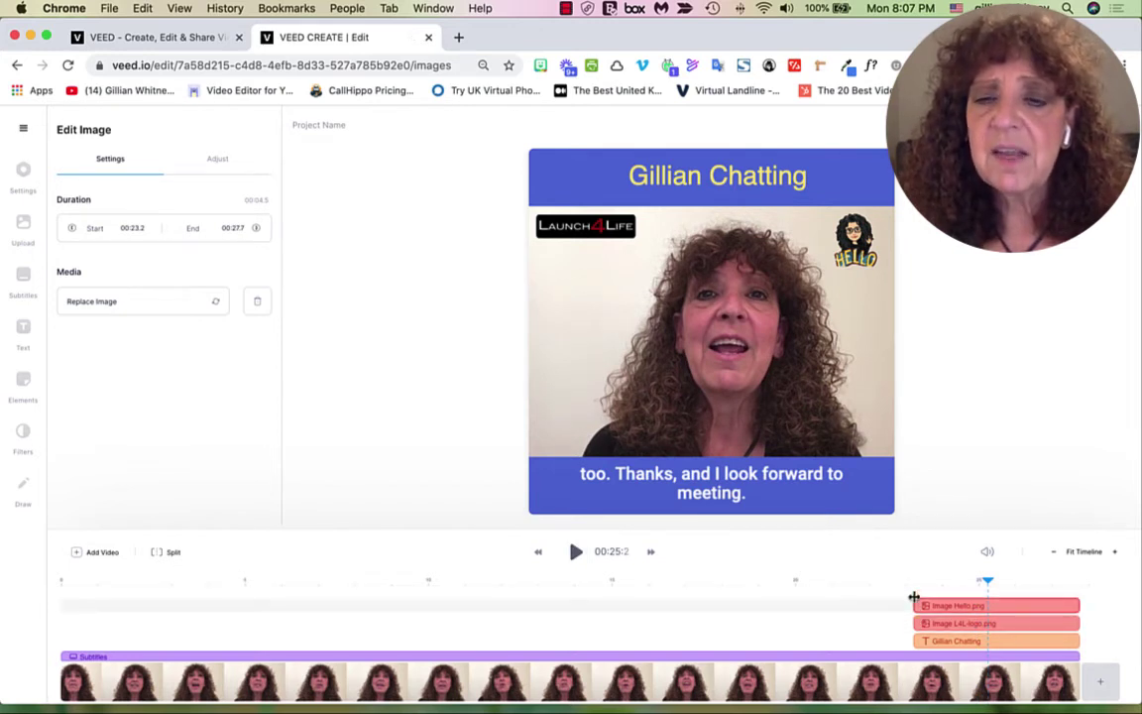
left_click(774, 580)
left_click_drag(771, 583, 804, 588)
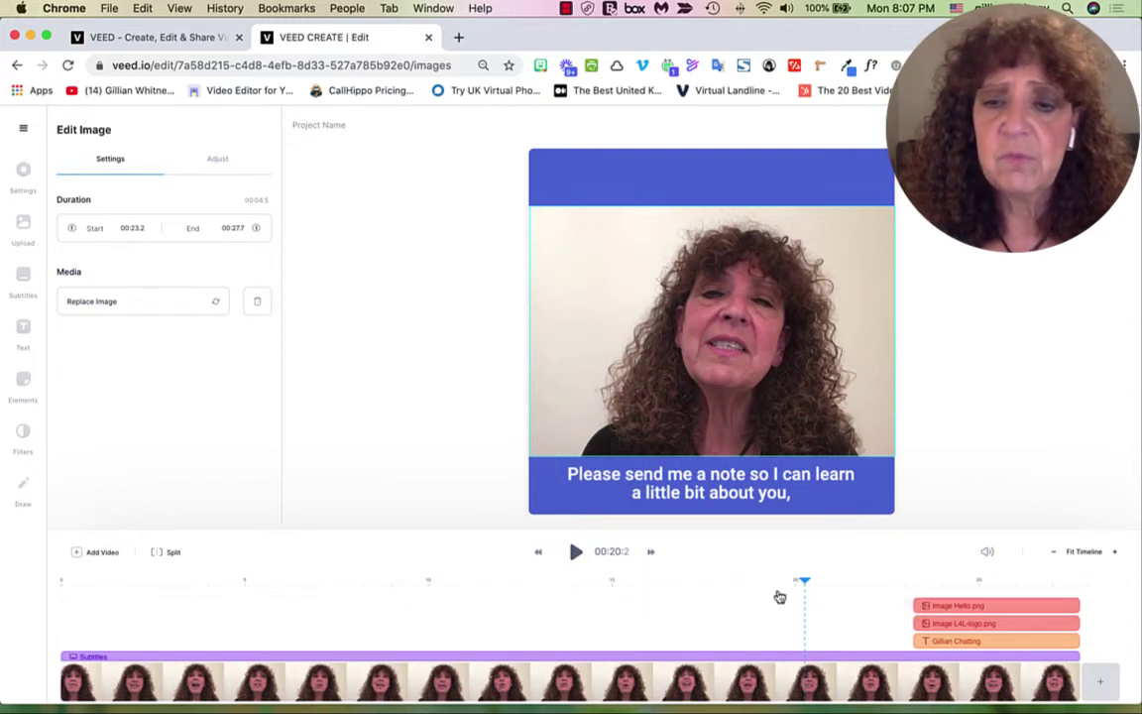
Step: Extend the Hello.png layer back to start at 00:00.0 on the timeline, and move the playhead to 00:19.0
left_click(937, 604)
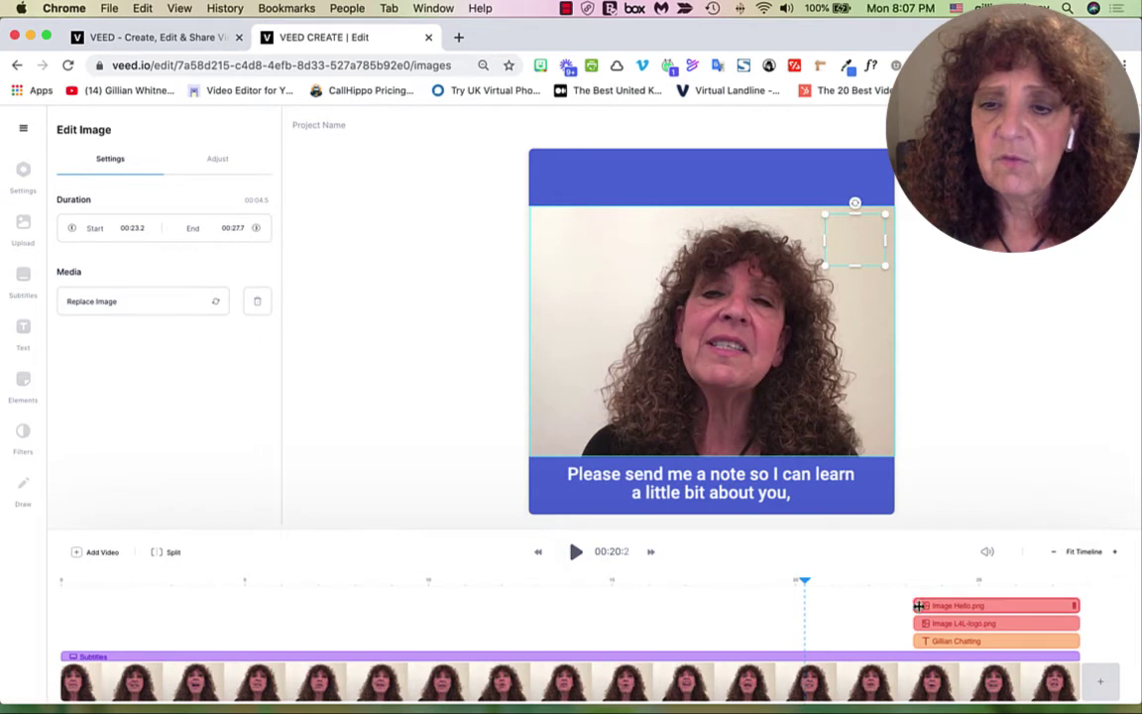
left_click_drag(918, 608, 60, 592)
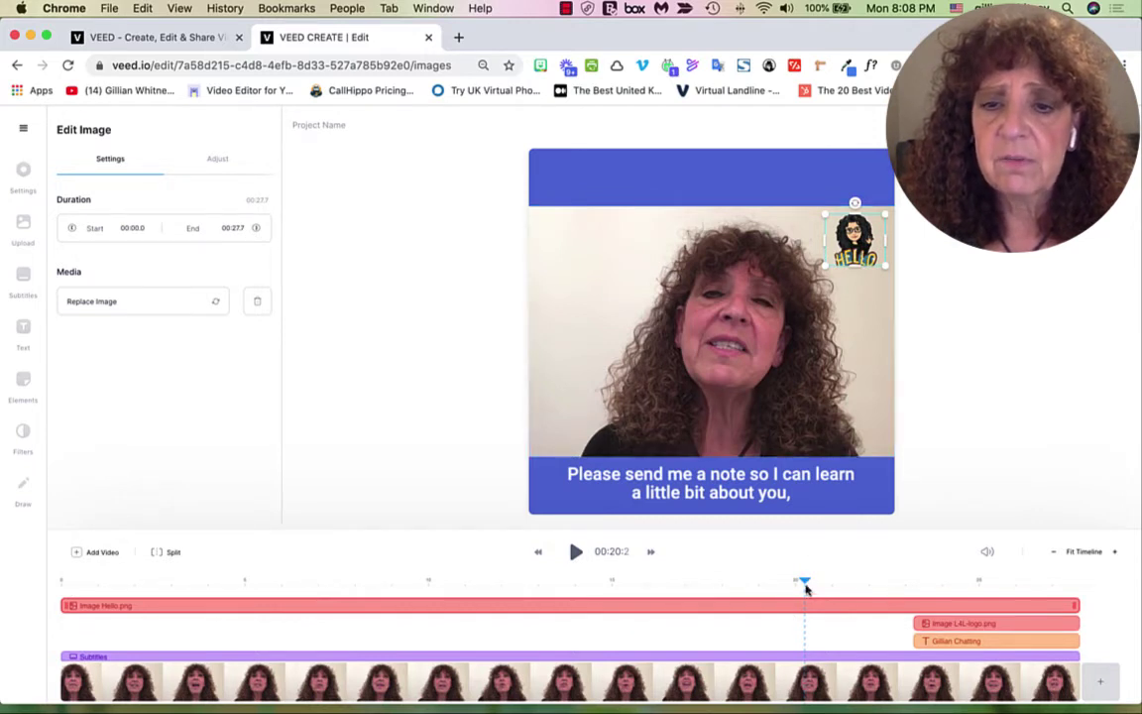
left_click_drag(805, 581, 758, 580)
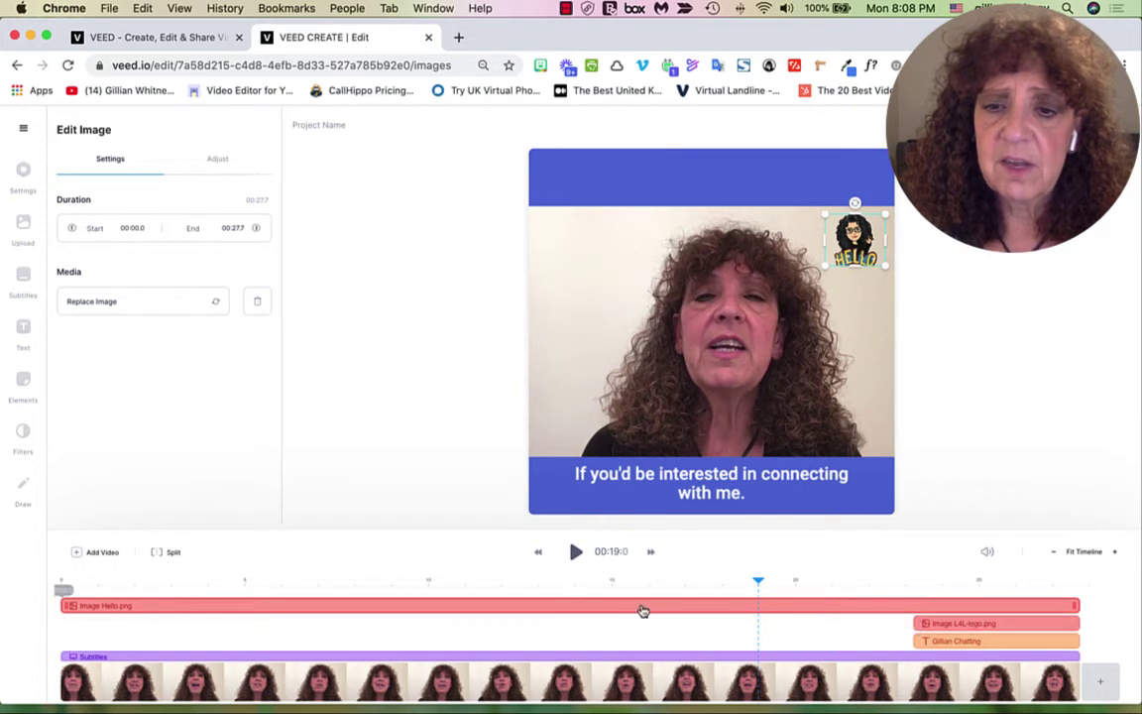
Step: Extend the L4L-logo.png and headline text layers back to start at 00:00.0 so both span the whole video
left_click(944, 629)
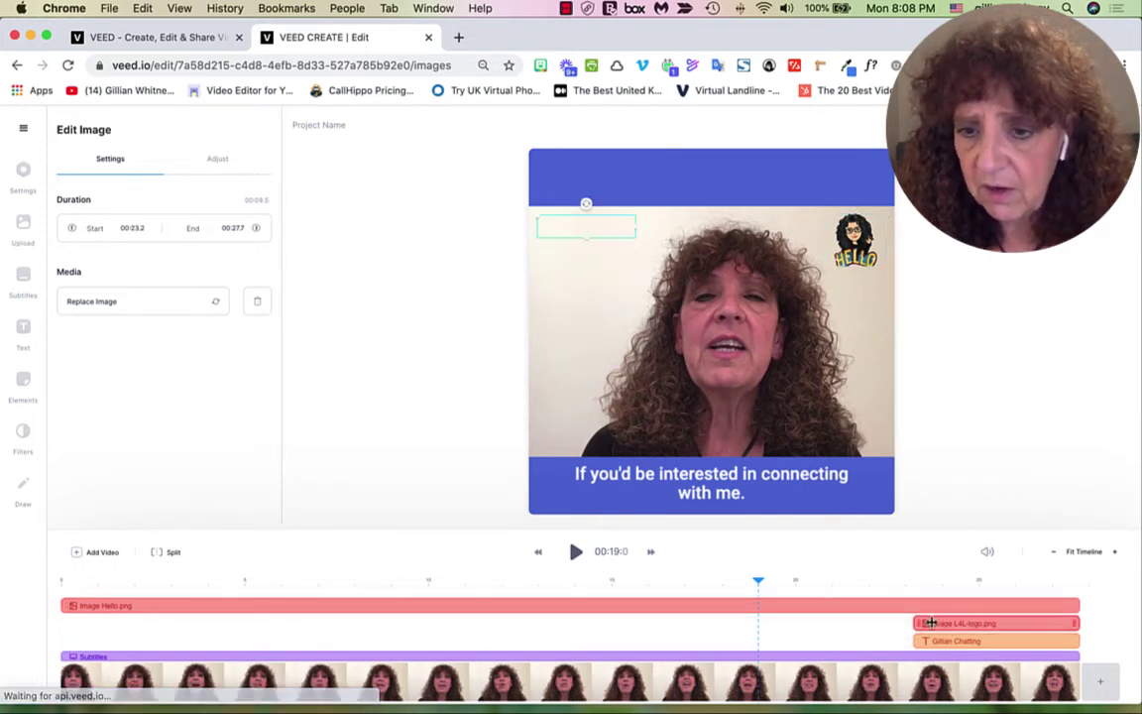
left_click_drag(917, 623, 47, 622)
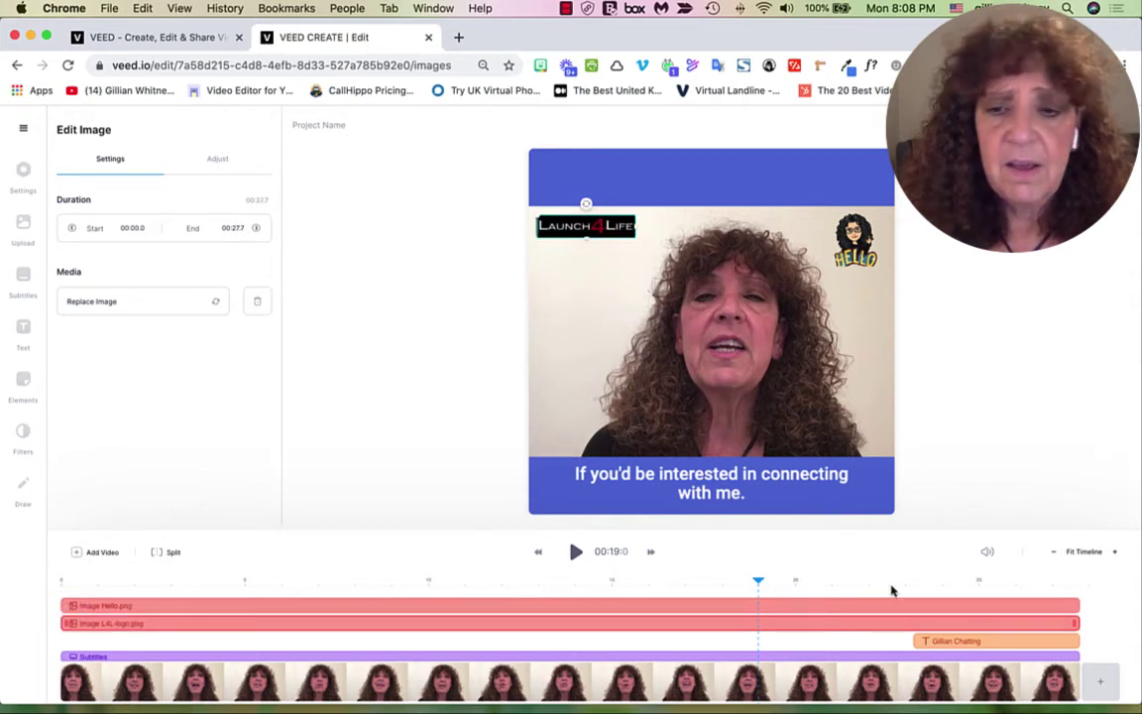
left_click(1013, 644)
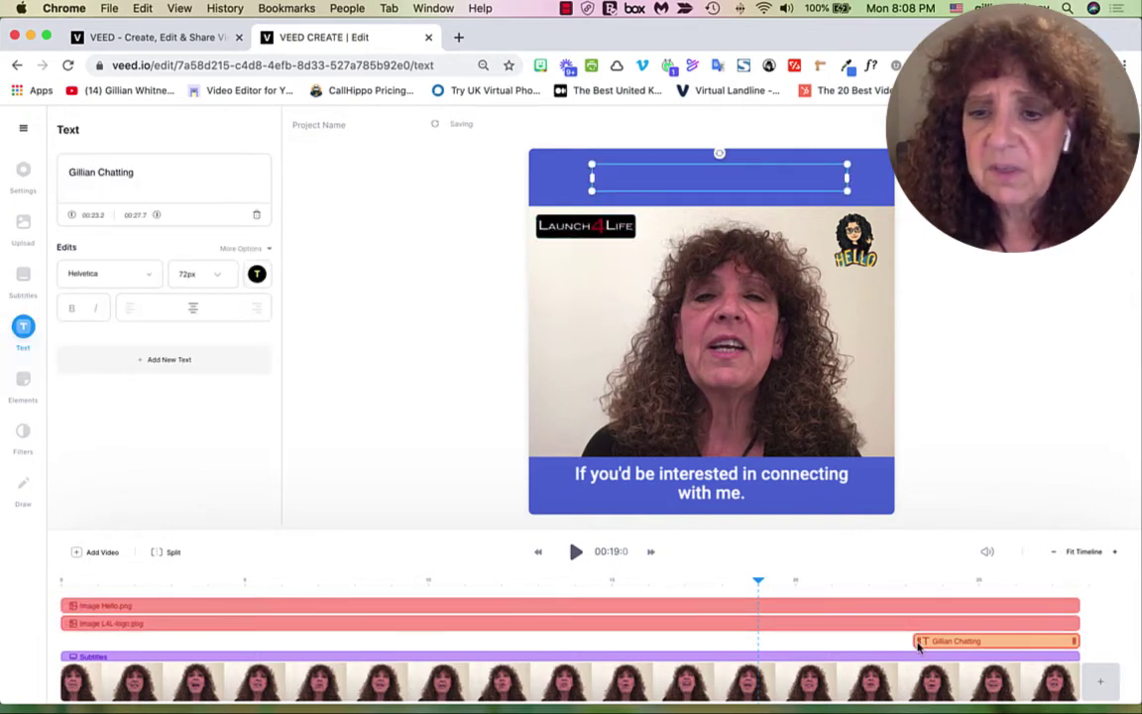
left_click_drag(918, 644, 32, 668)
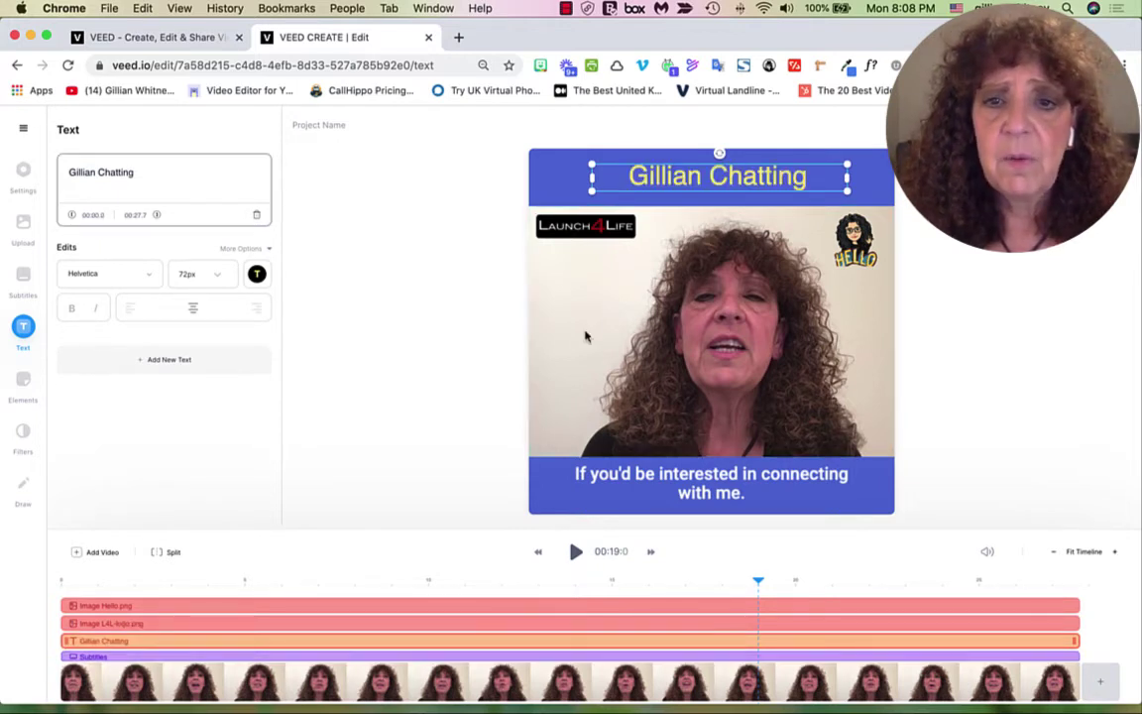
Step: Check frames throughout the timeline for the headline, logo and Hello image, ending at 00:12.0 with nothing selected
left_click(686, 583)
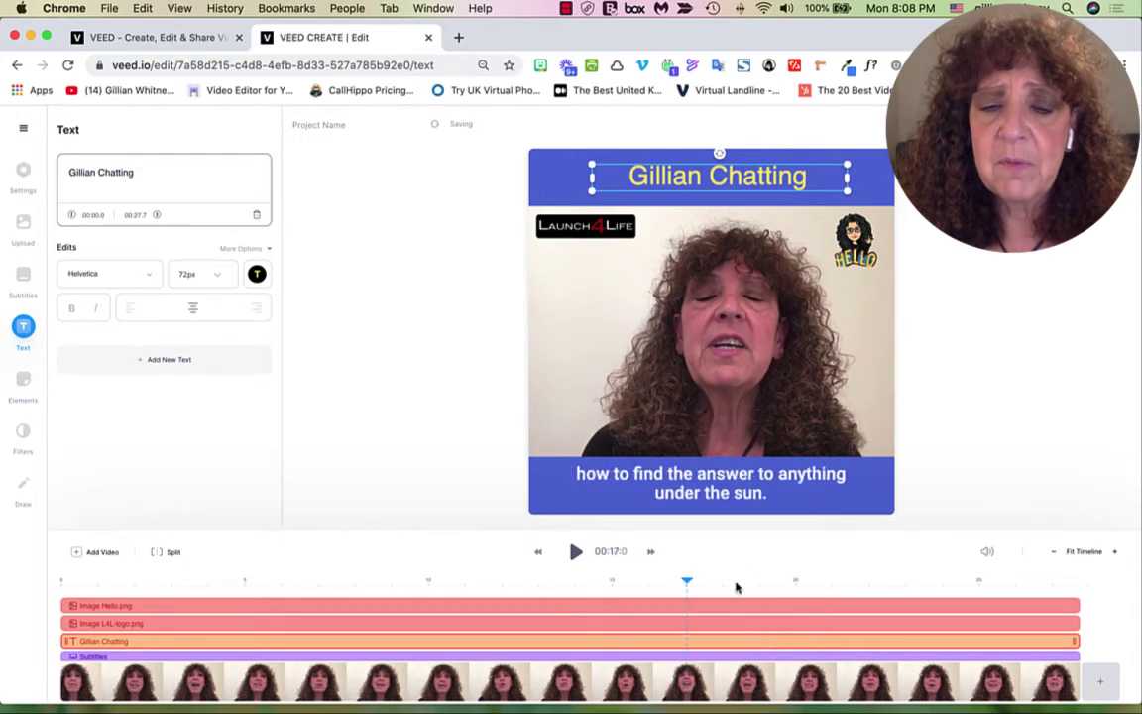
left_click(250, 584)
left_click(64, 581)
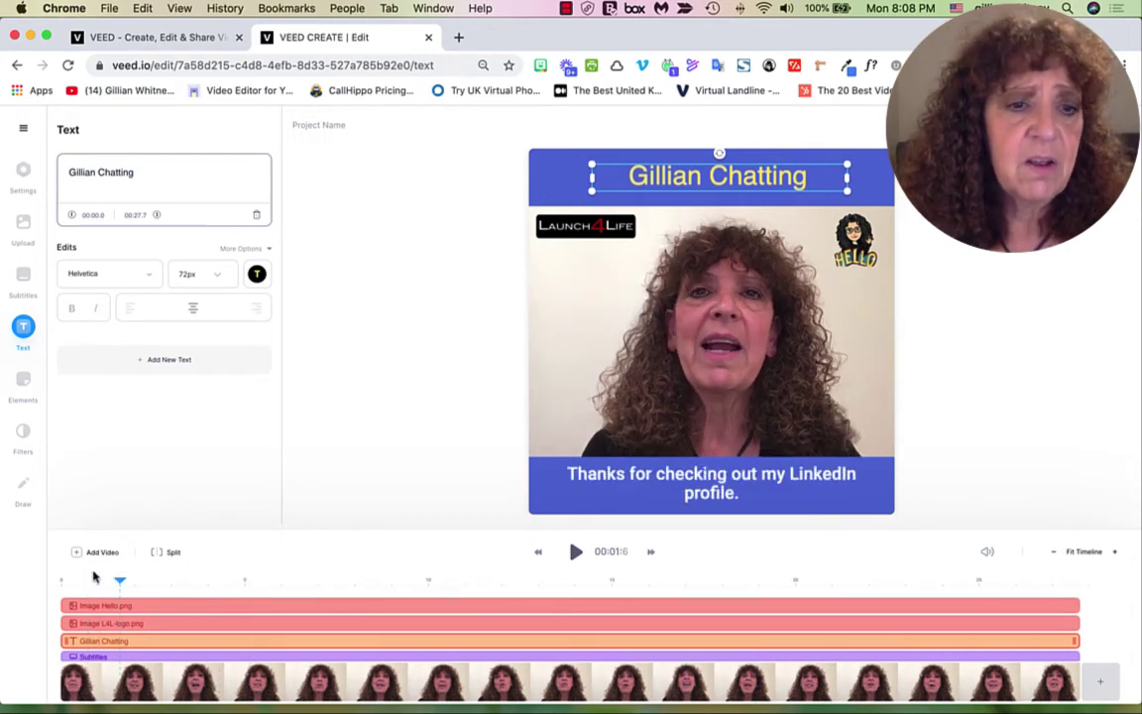
left_click(535, 581)
left_click(767, 581)
left_click(793, 582)
left_click(433, 583)
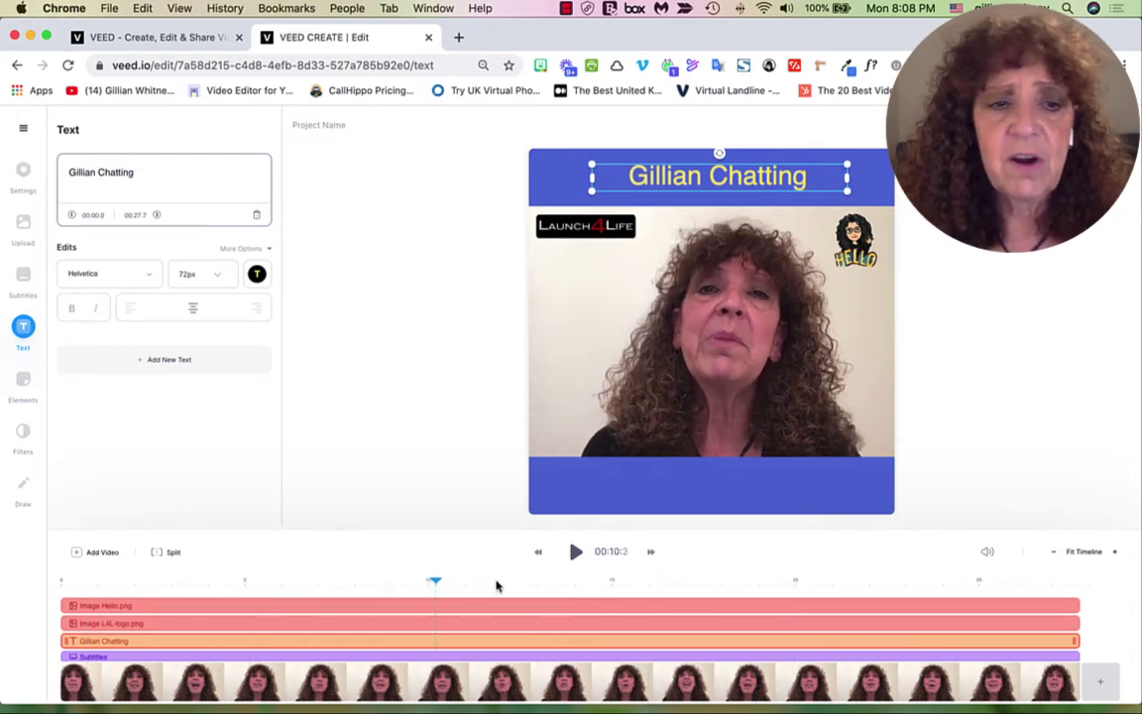
left_click(148, 583)
left_click(172, 583)
left_click(503, 583)
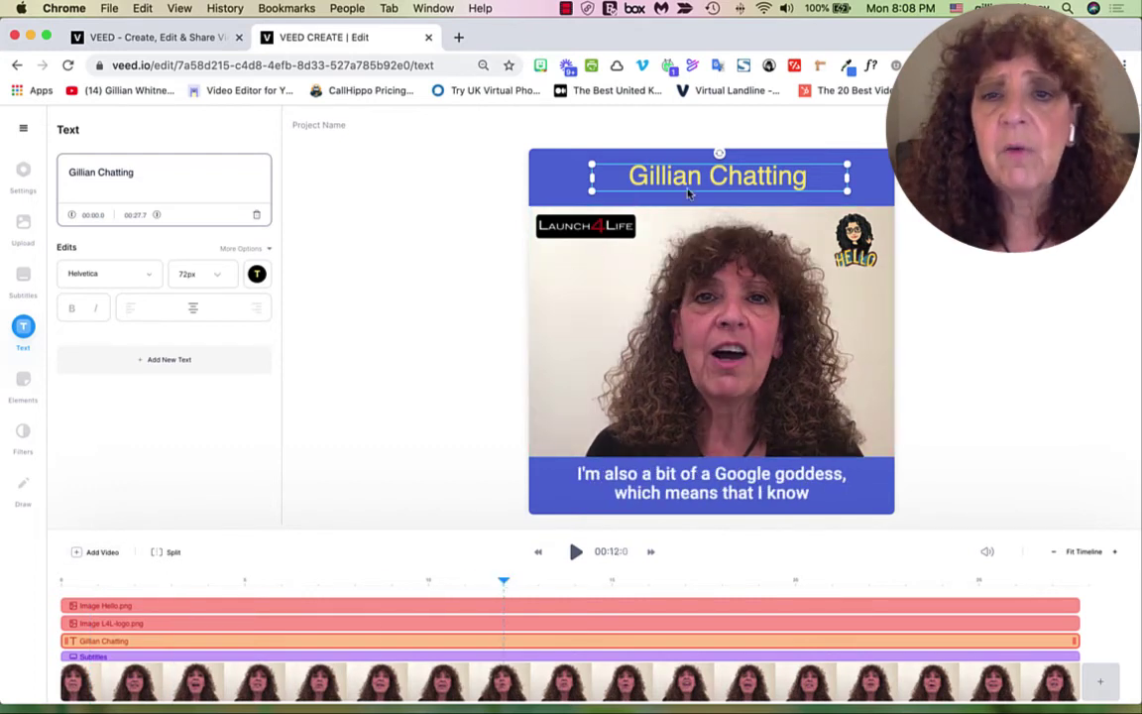
left_click(442, 316)
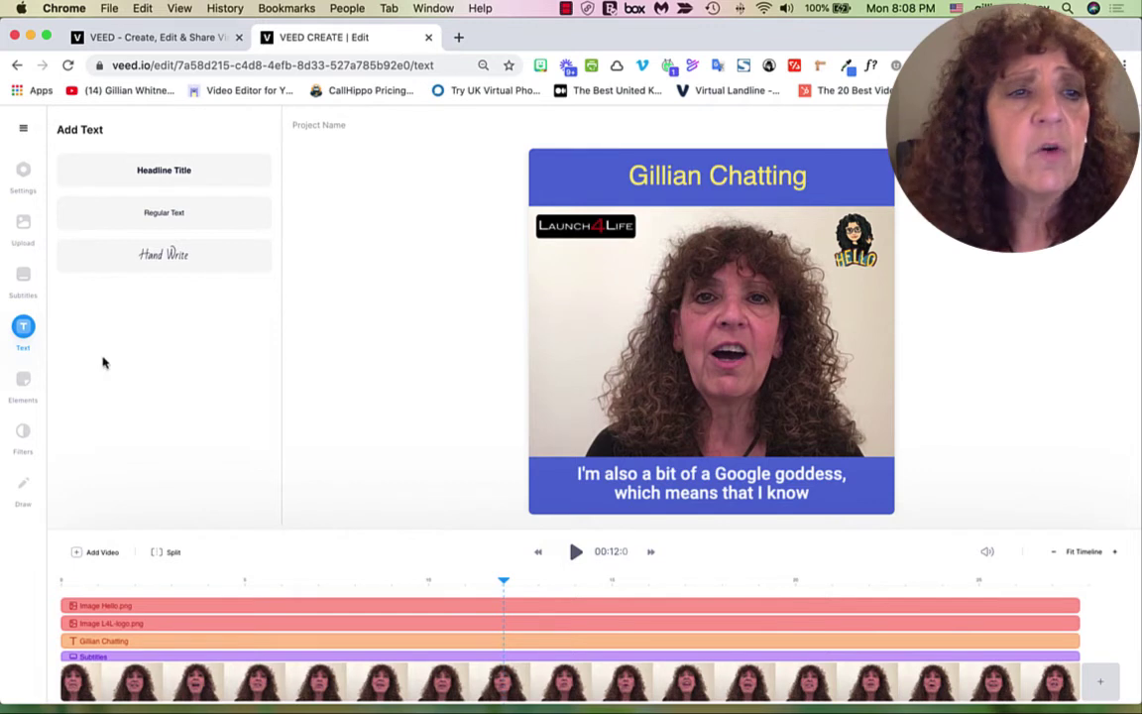
Step: Add a rectangle progress bar and place it along the canvas's bottom edge, starting at the left corner
left_click(30, 386)
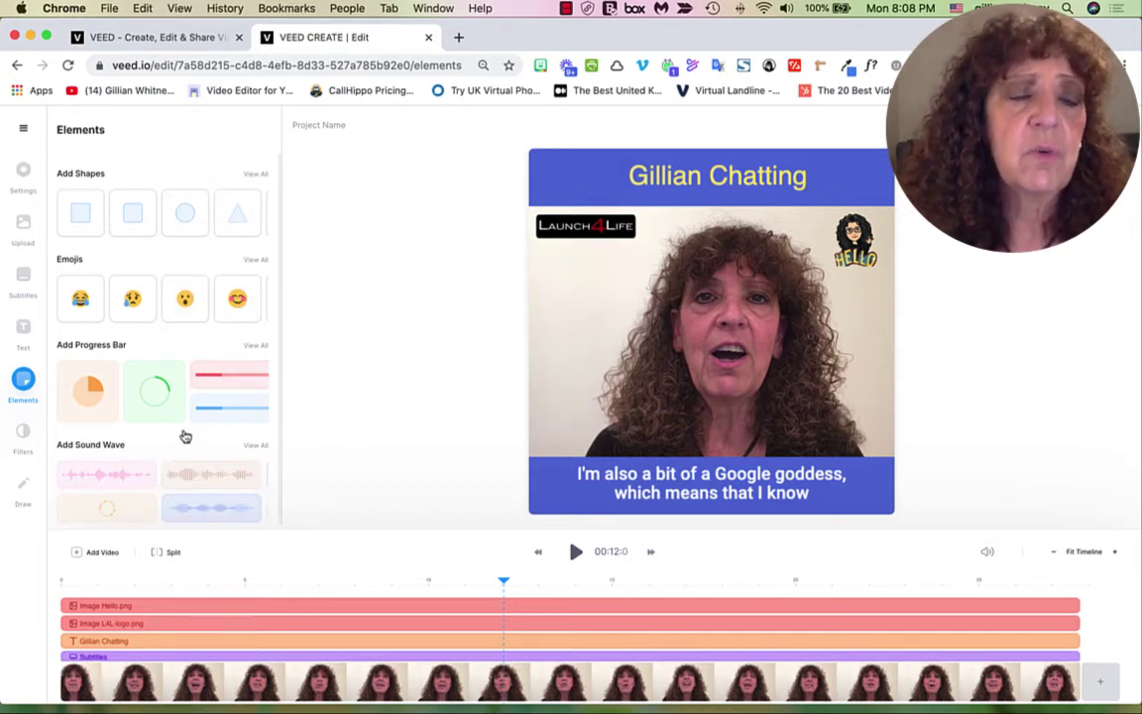
left_click(226, 382)
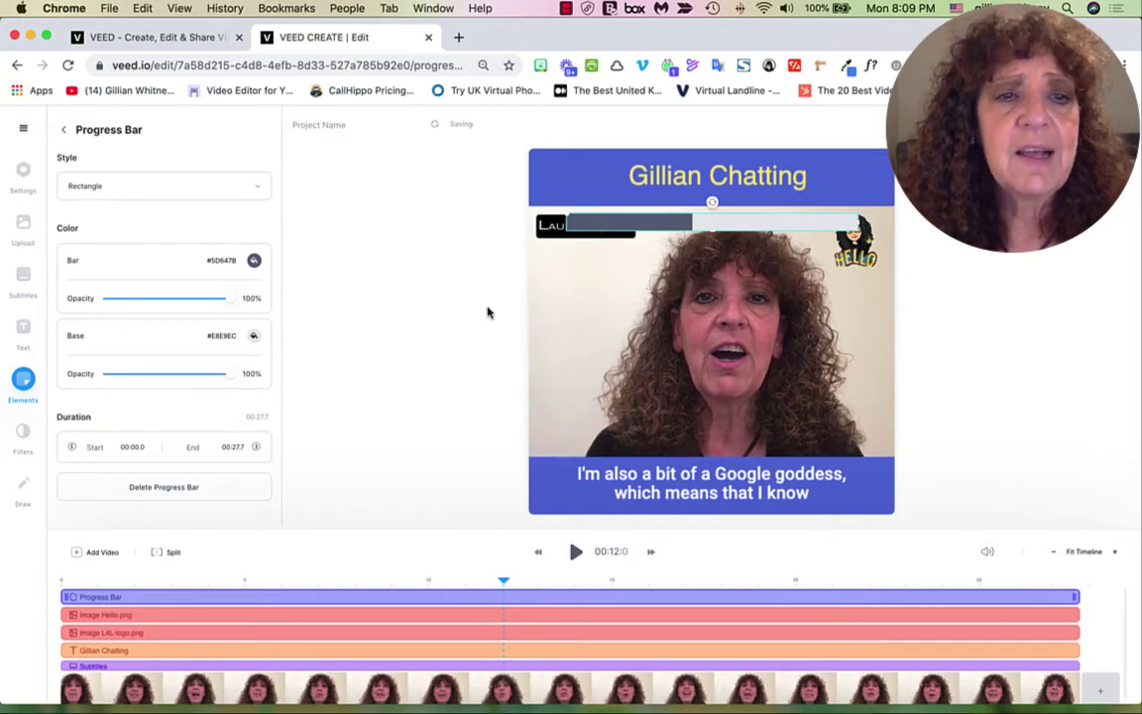
left_click_drag(540, 230, 557, 507)
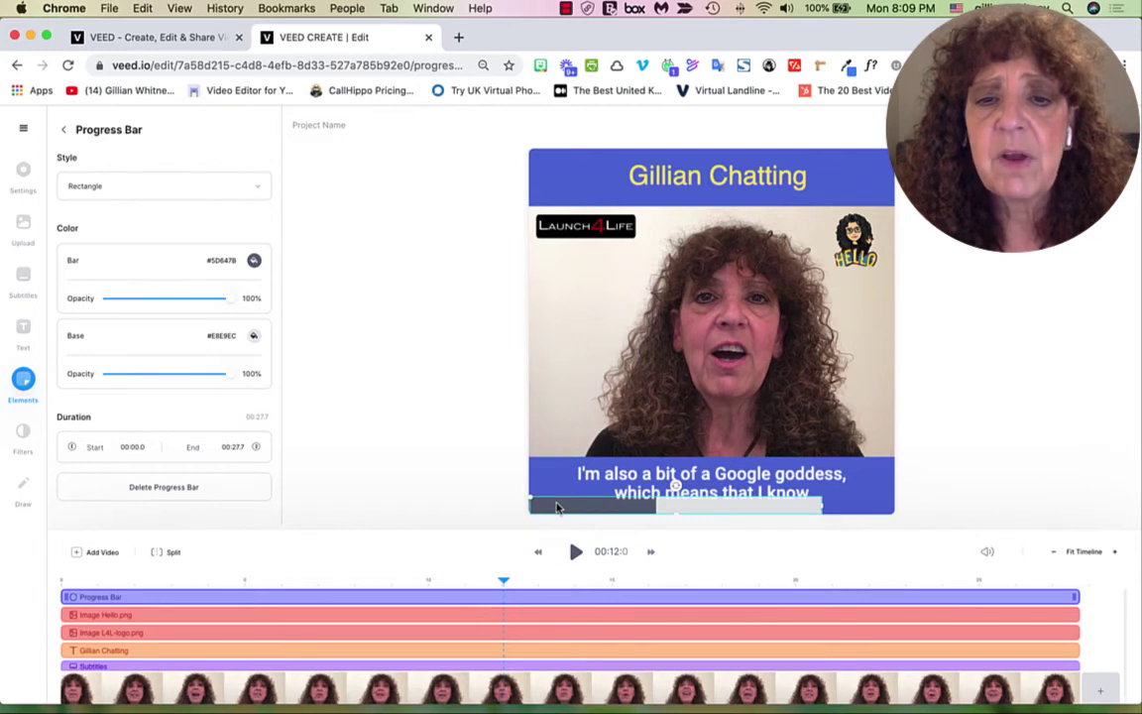
Step: Move the centered subtitles up within the lower blue band to clear the progress bar, and select the progress bar
left_click(603, 468)
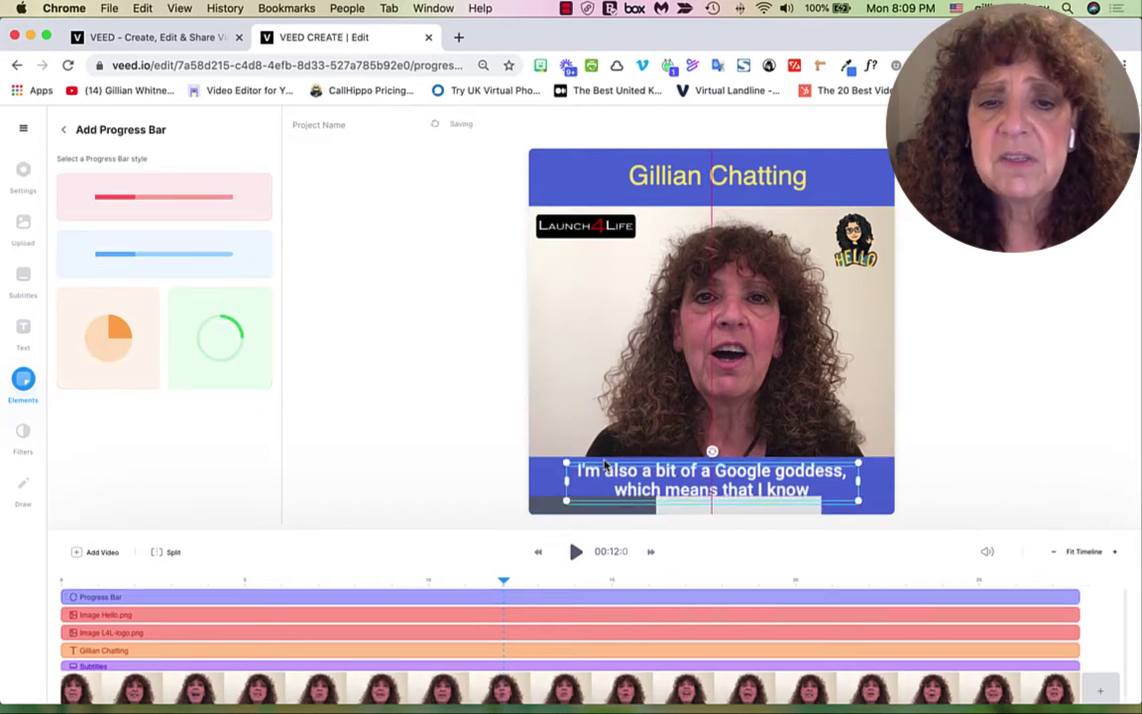
left_click_drag(605, 466, 608, 462)
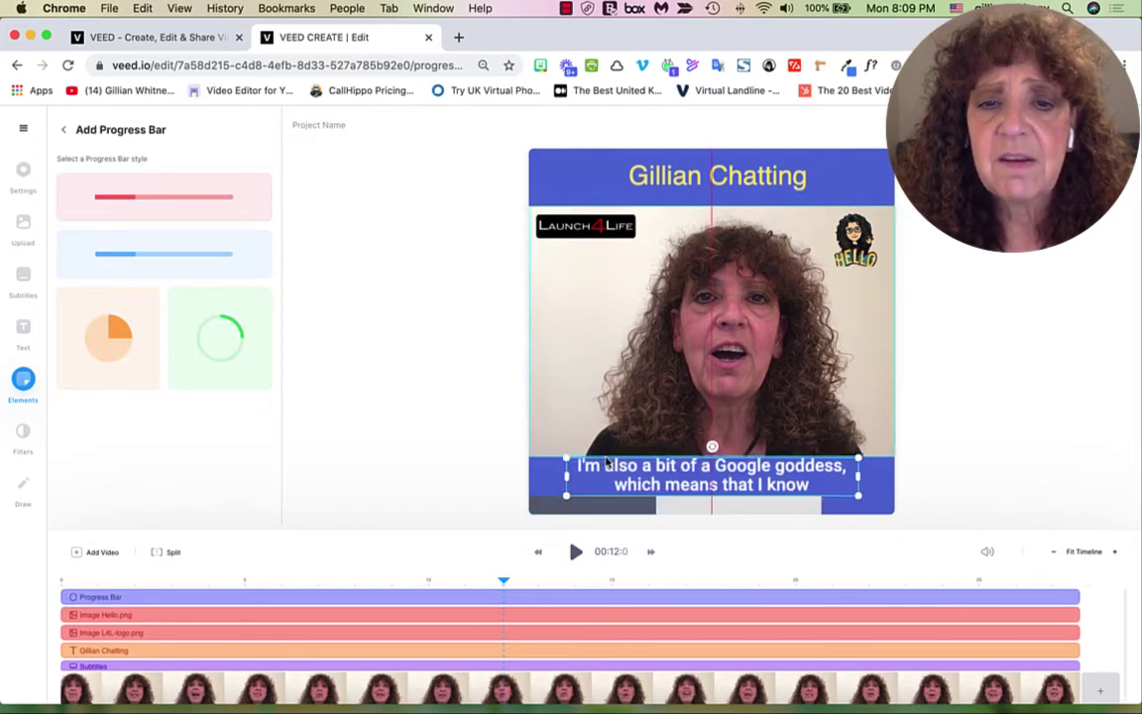
left_click(693, 512)
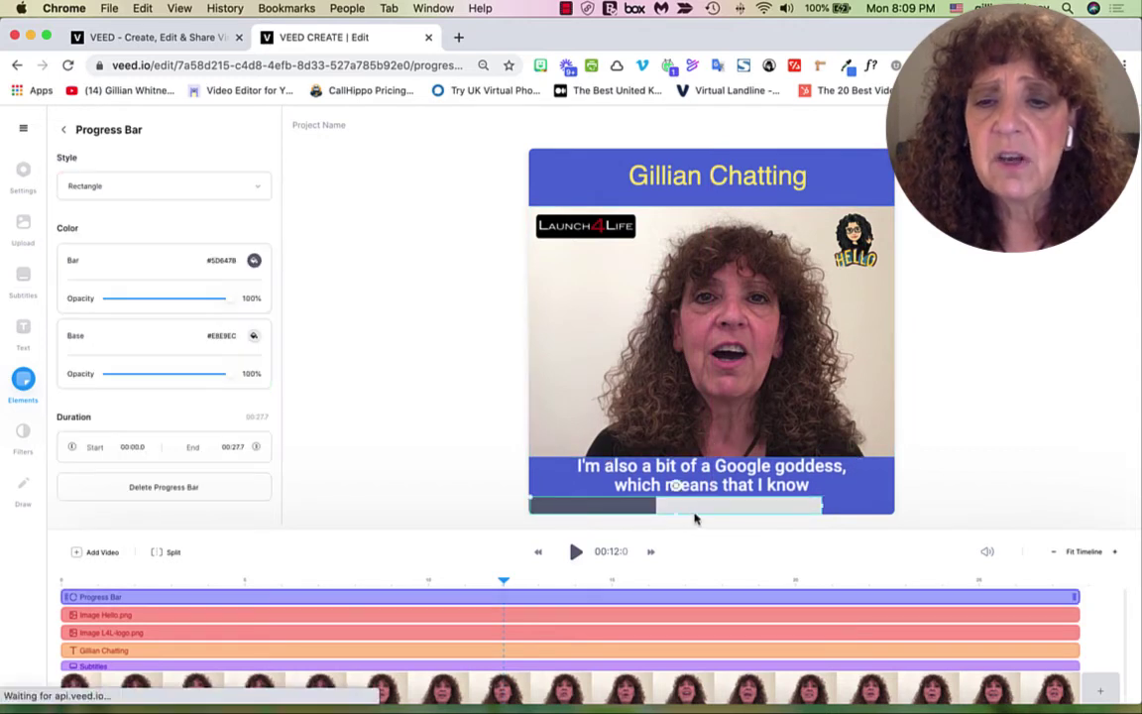
Step: Stretch the progress bar across the canvas's full width and set its base color to black (#000000)
mouse_move(818, 505)
left_mouse_down()
mouse_move(838, 510)
mouse_move(796, 511)
left_mouse_up()
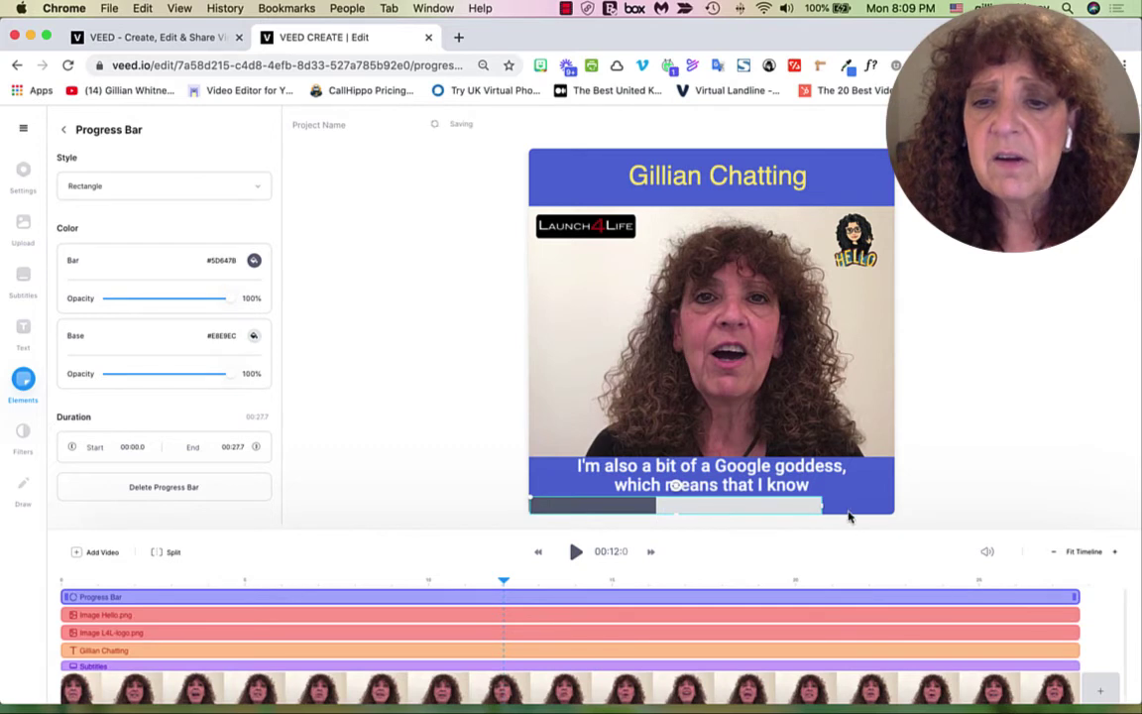
left_click_drag(822, 508, 892, 511)
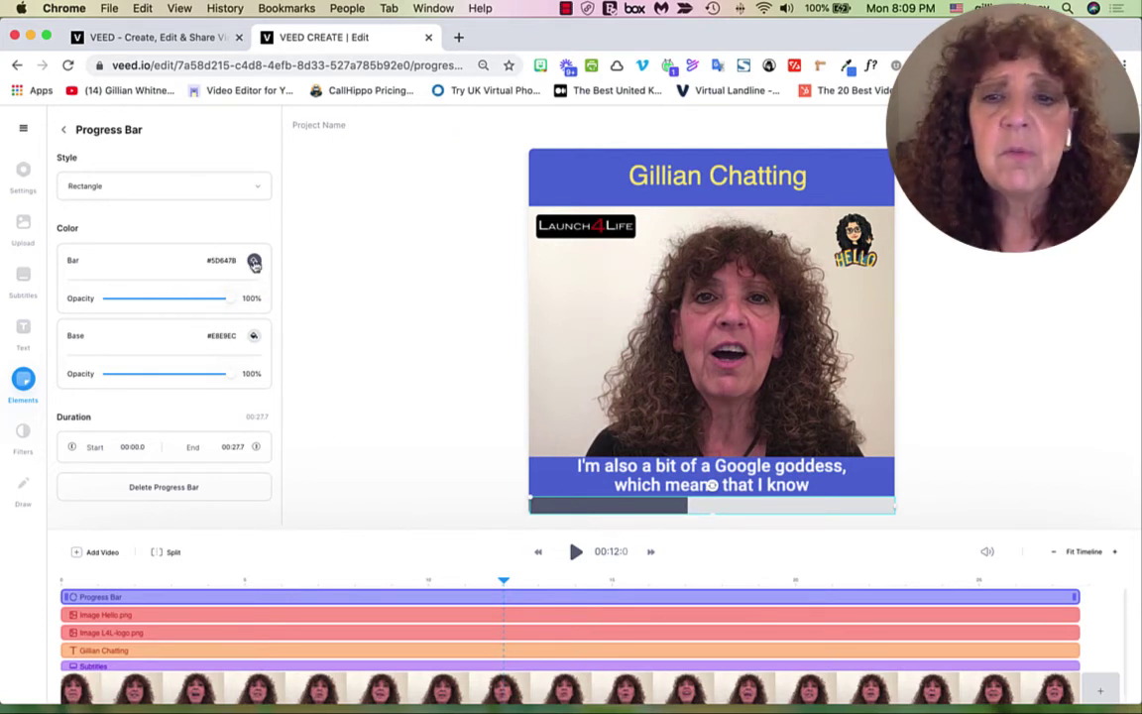
left_click(253, 335)
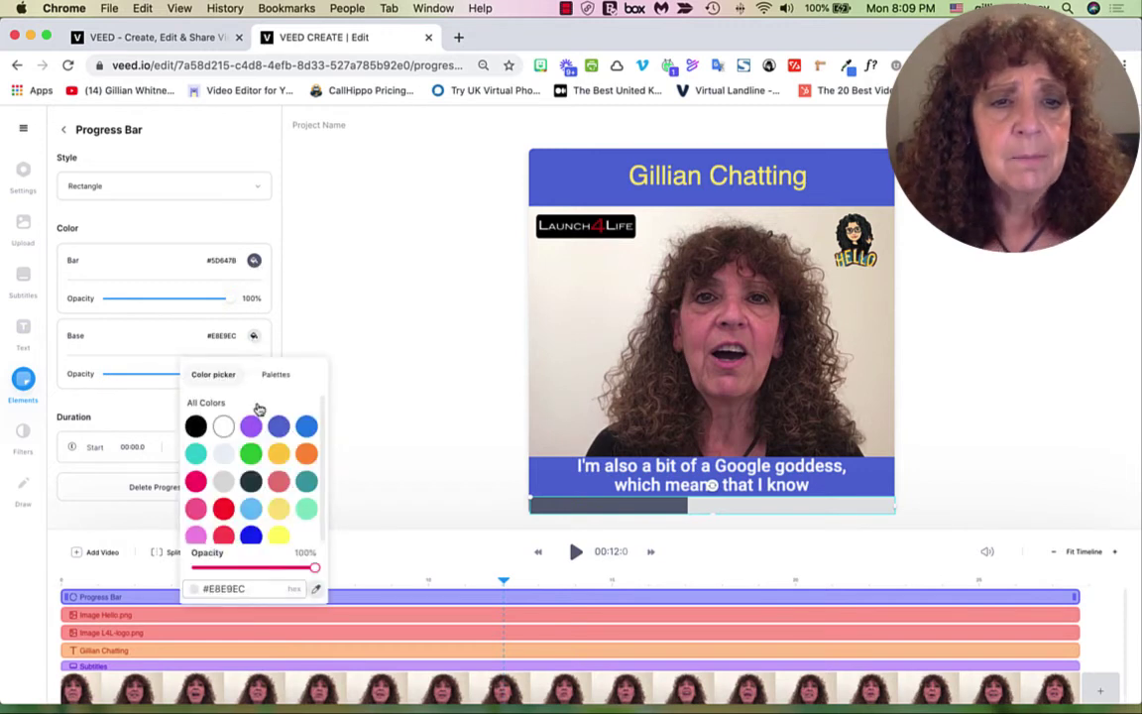
left_click(196, 426)
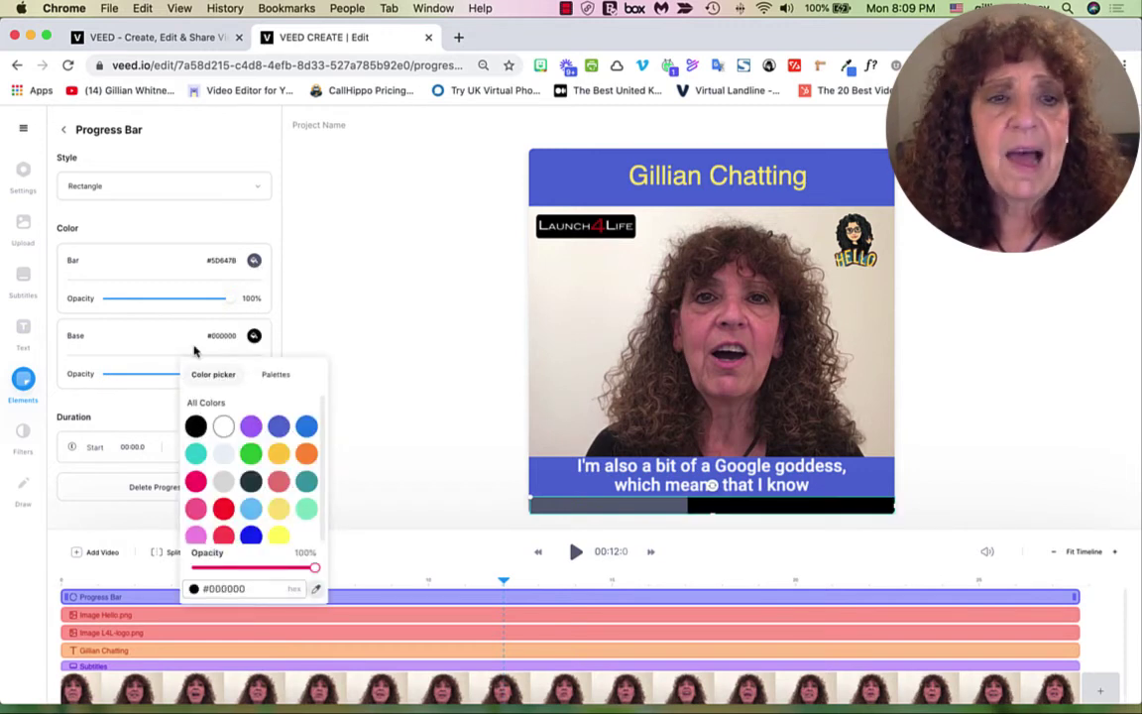
Step: Set the progress bar's fill color to golden yellow #FECB2F and check the bar at 00:18.5
left_click(253, 261)
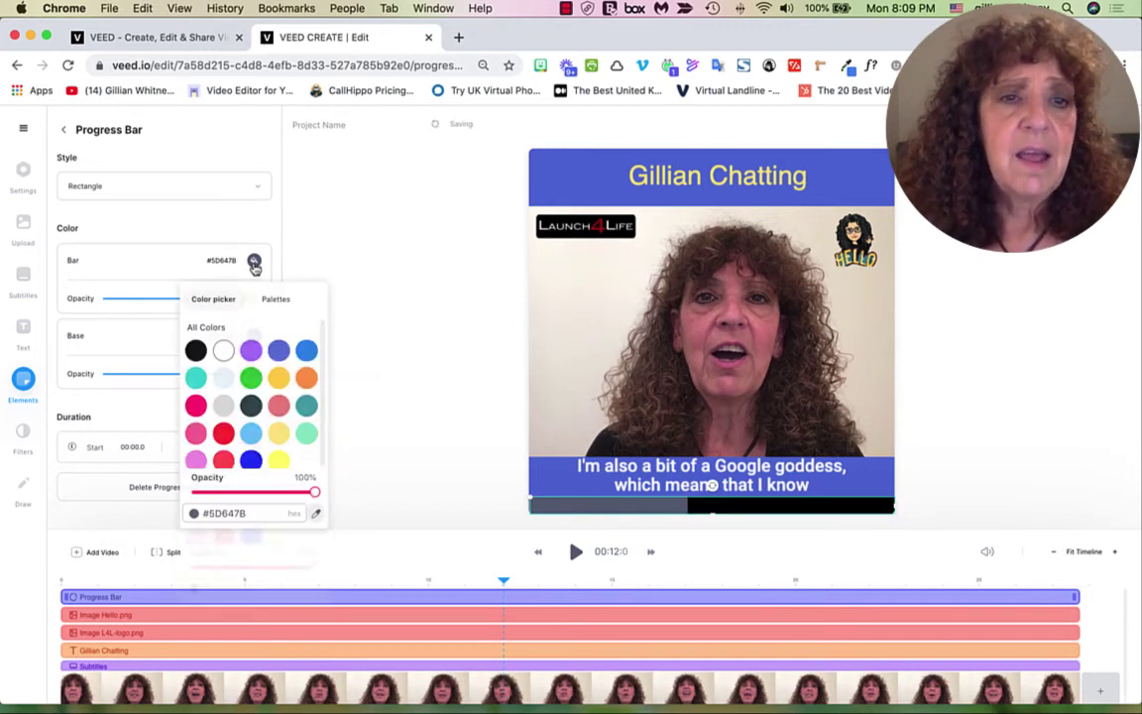
left_click(306, 379)
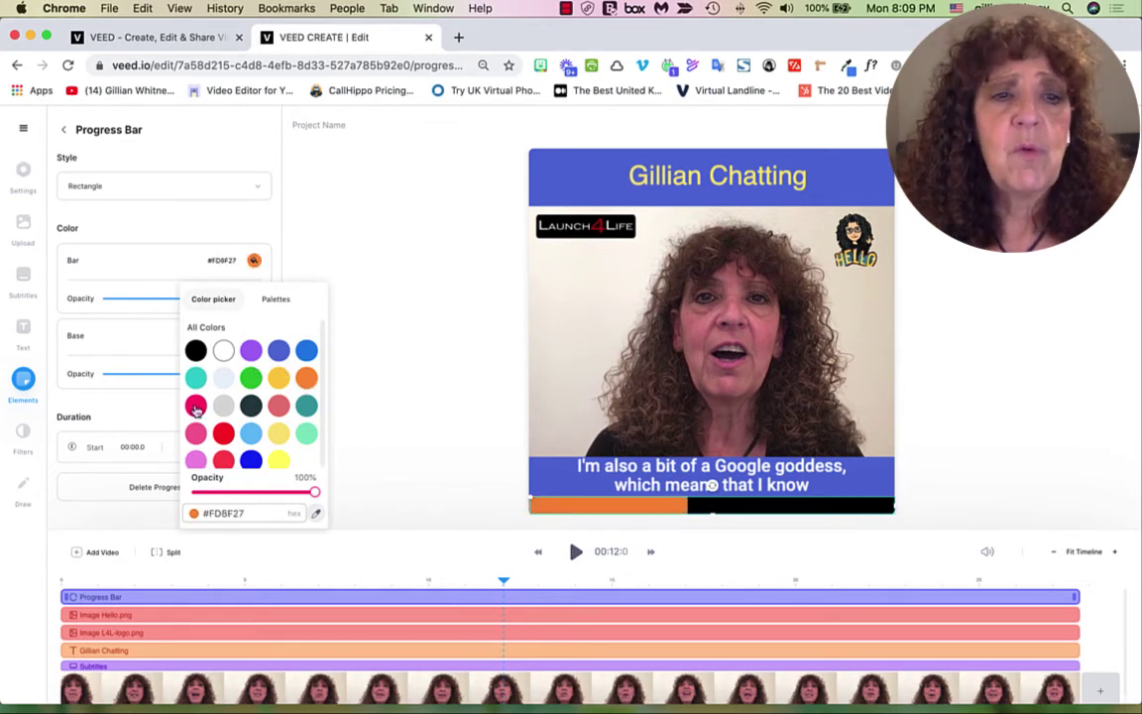
left_click(224, 434)
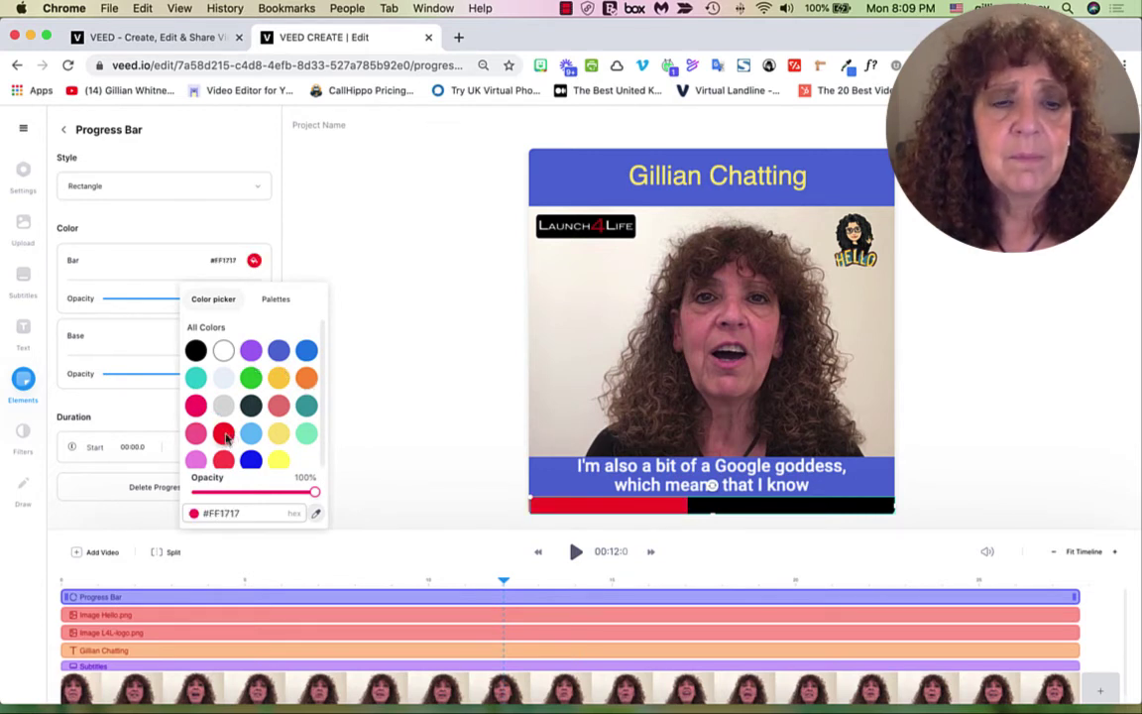
left_click(251, 460)
left_click(277, 461)
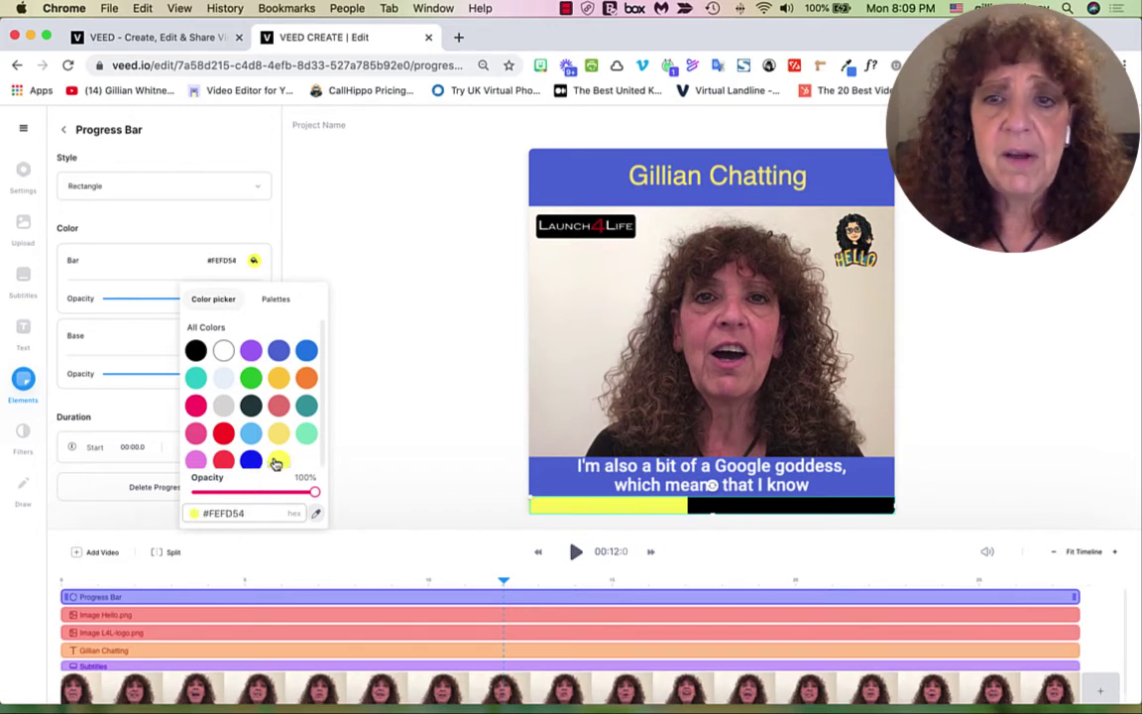
left_click(279, 376)
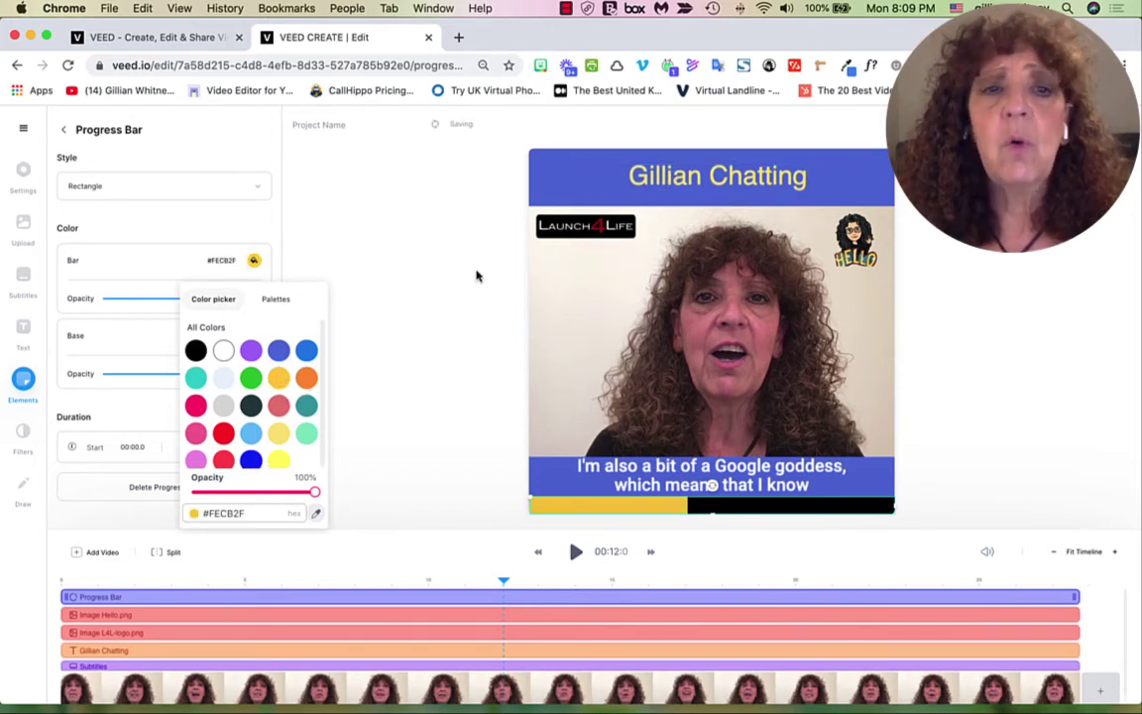
left_click(446, 385)
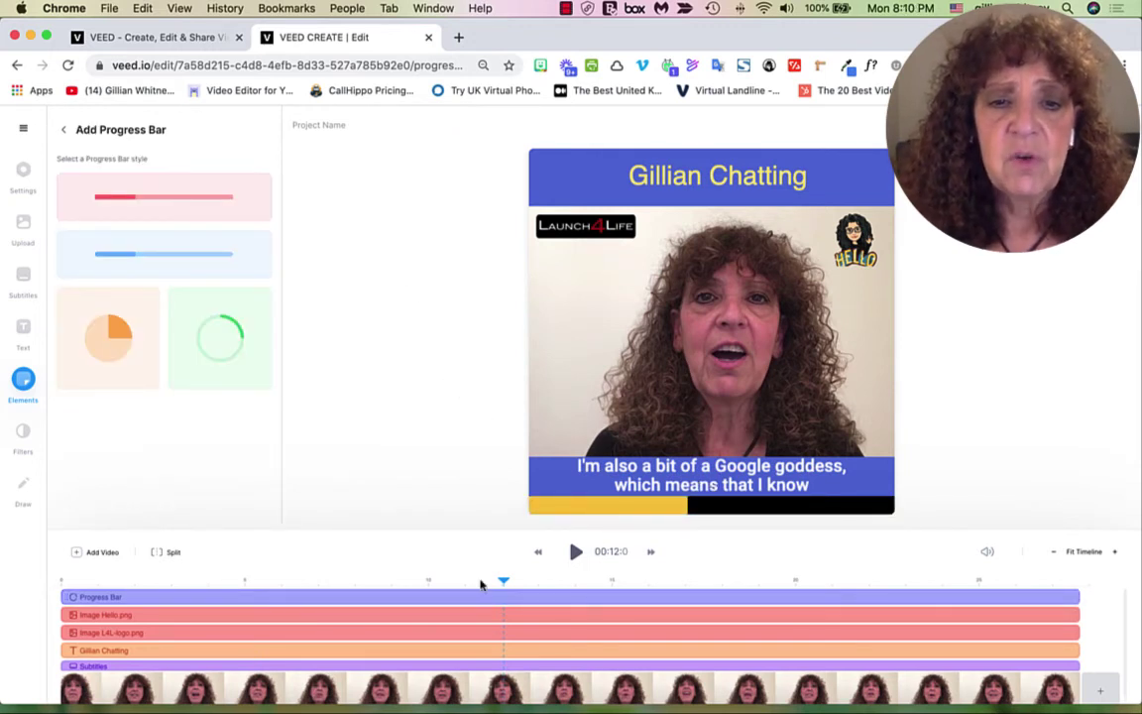
left_click_drag(500, 583, 744, 587)
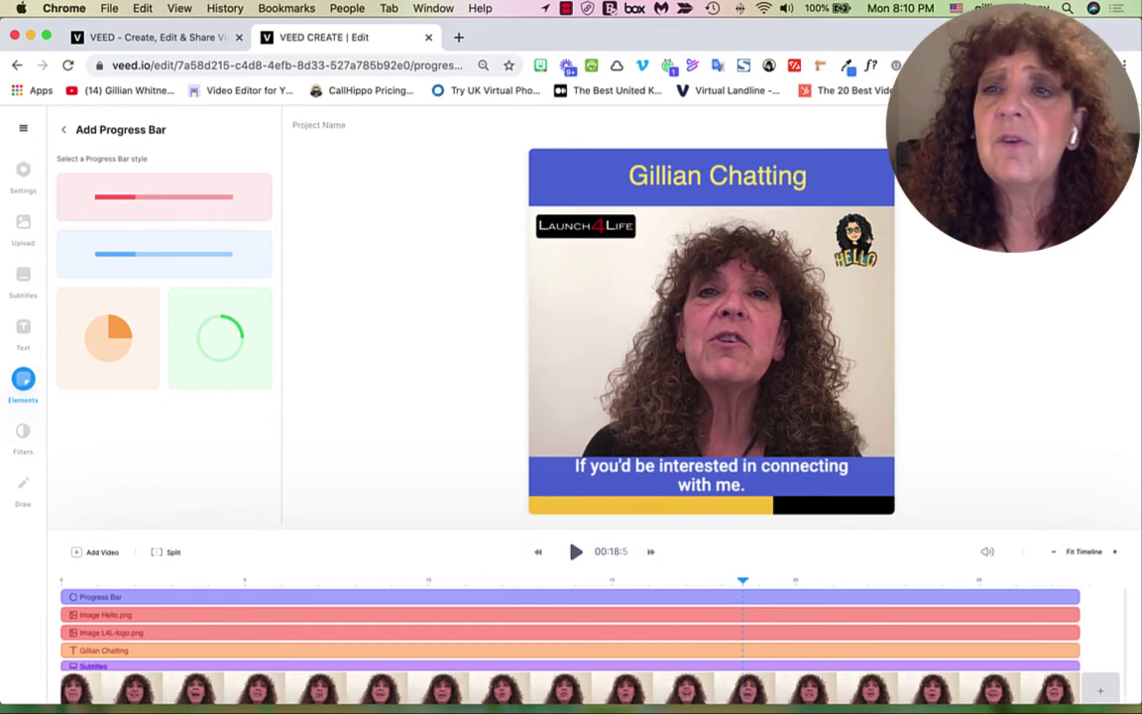
Step: Rename the project to match the headline shown on the video
left_click(330, 127)
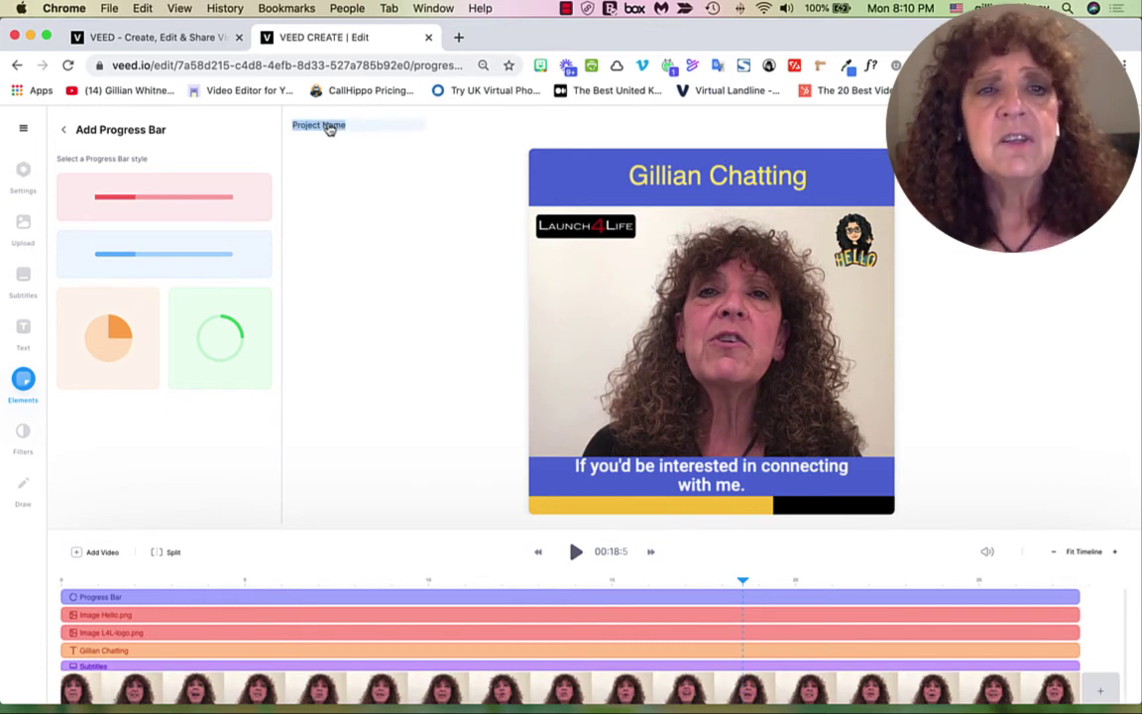
type("Gillian Chatting")
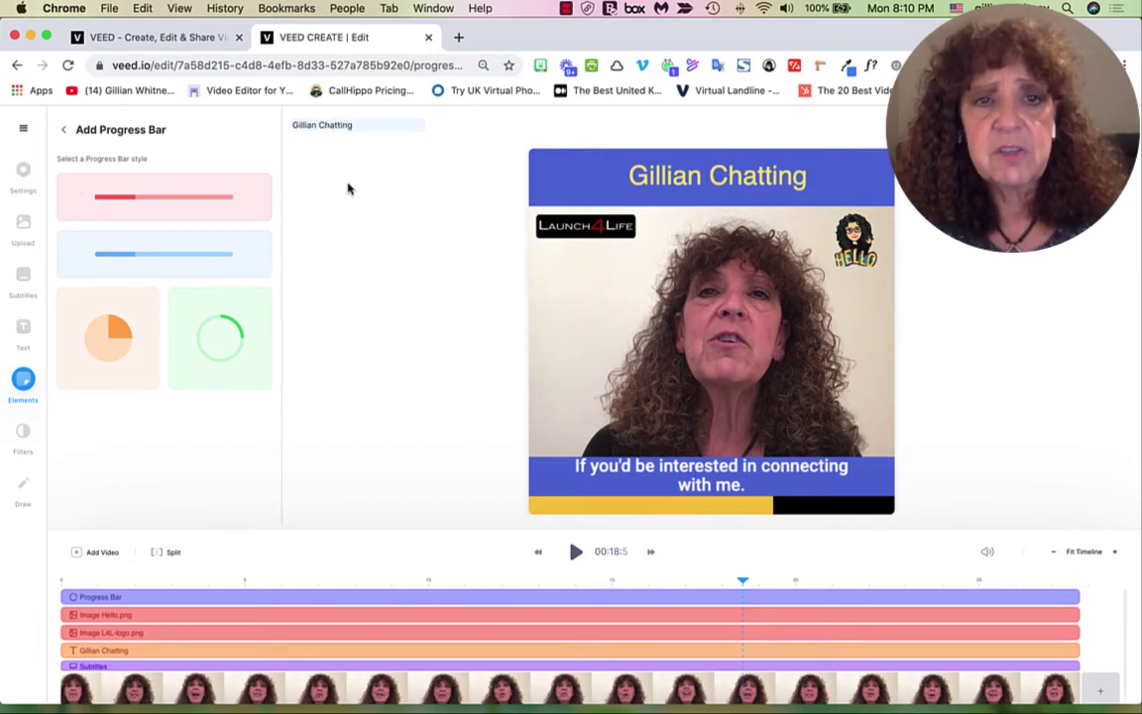
left_click(376, 236)
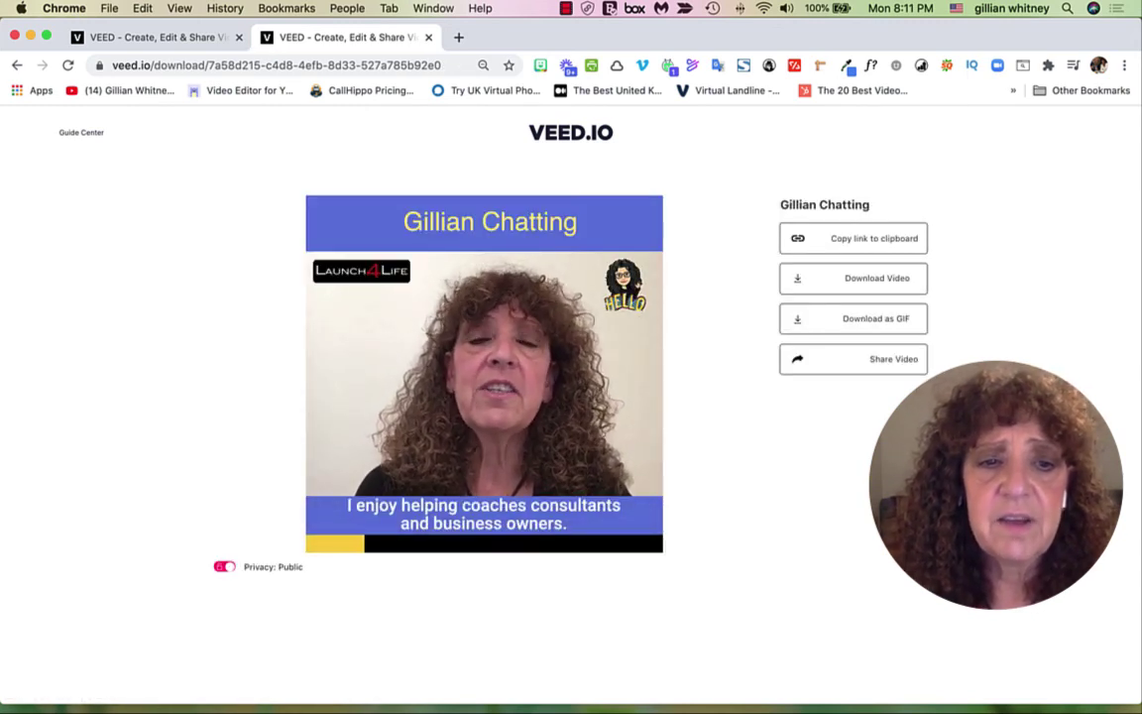
Step: Download the rendered video as an MP4, narrow the browser window to reveal the desktop, and place the file there
mouse_move(542, 454)
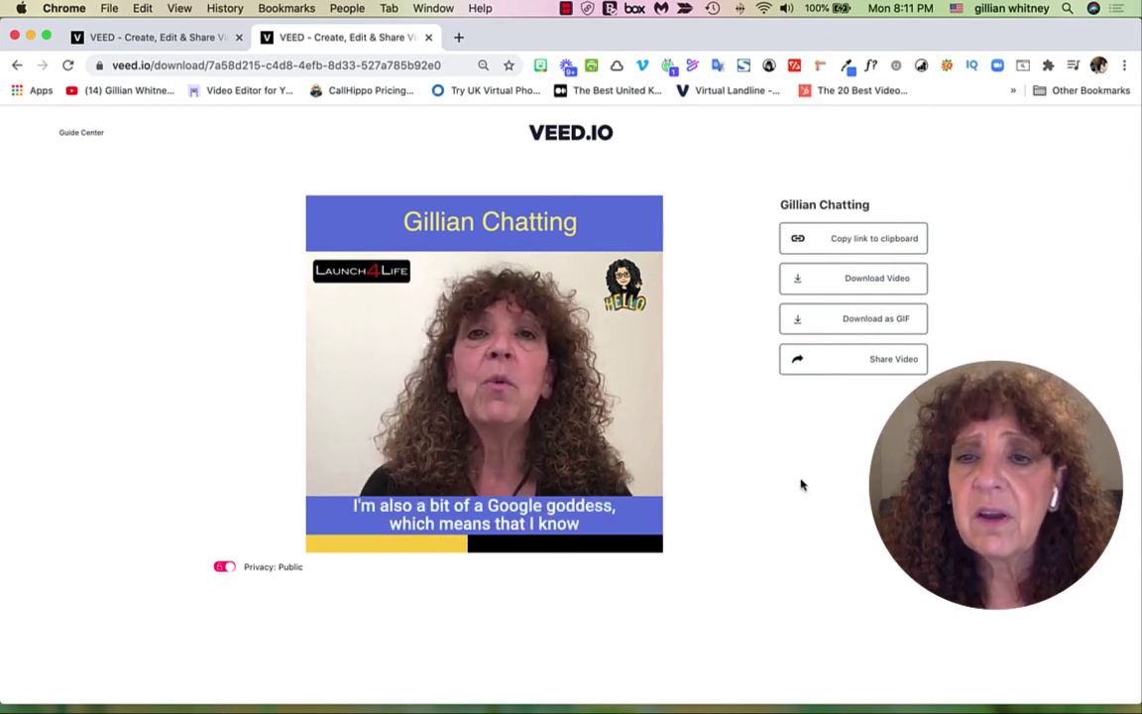
left_click(860, 285)
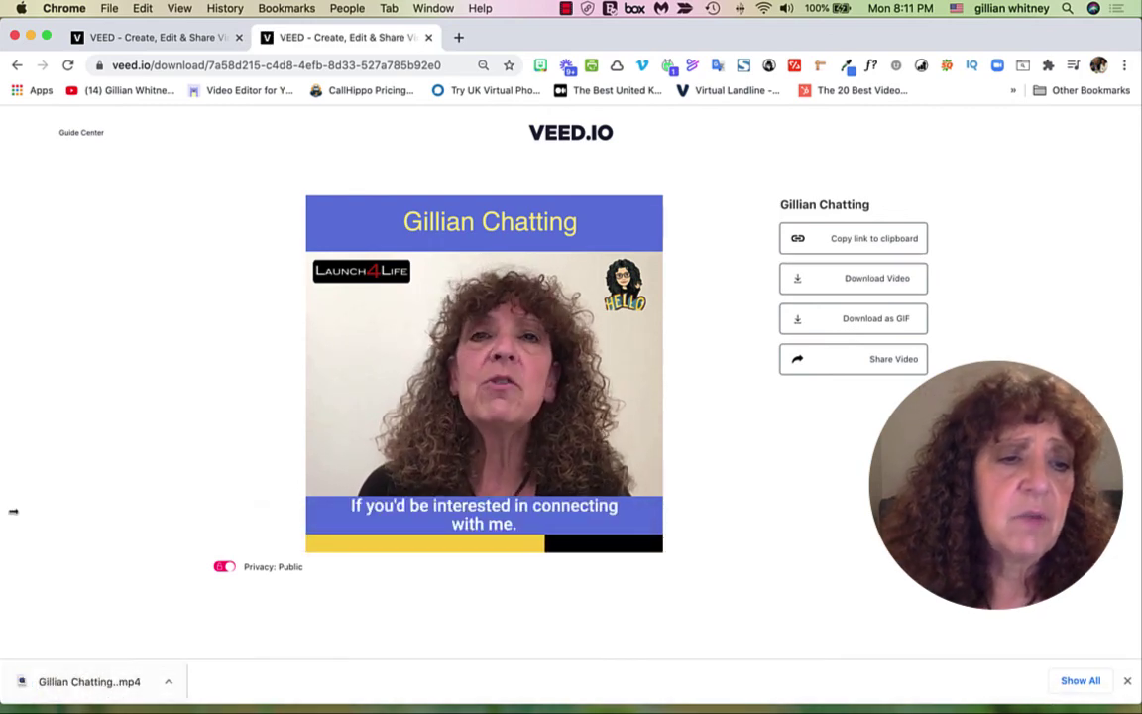
left_click_drag(3, 466, 217, 454)
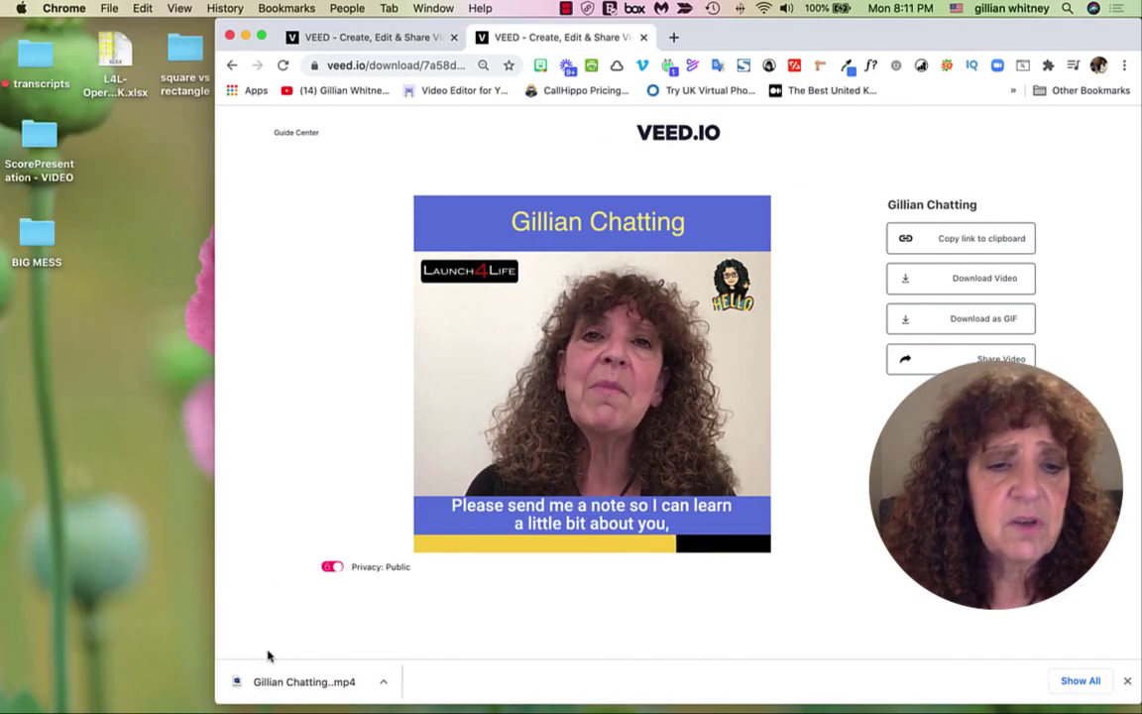
left_click_drag(263, 677, 111, 454)
Step: Open the downloaded MP4 in QuickTime Player, play about its first six seconds, and close it
double_click(111, 452)
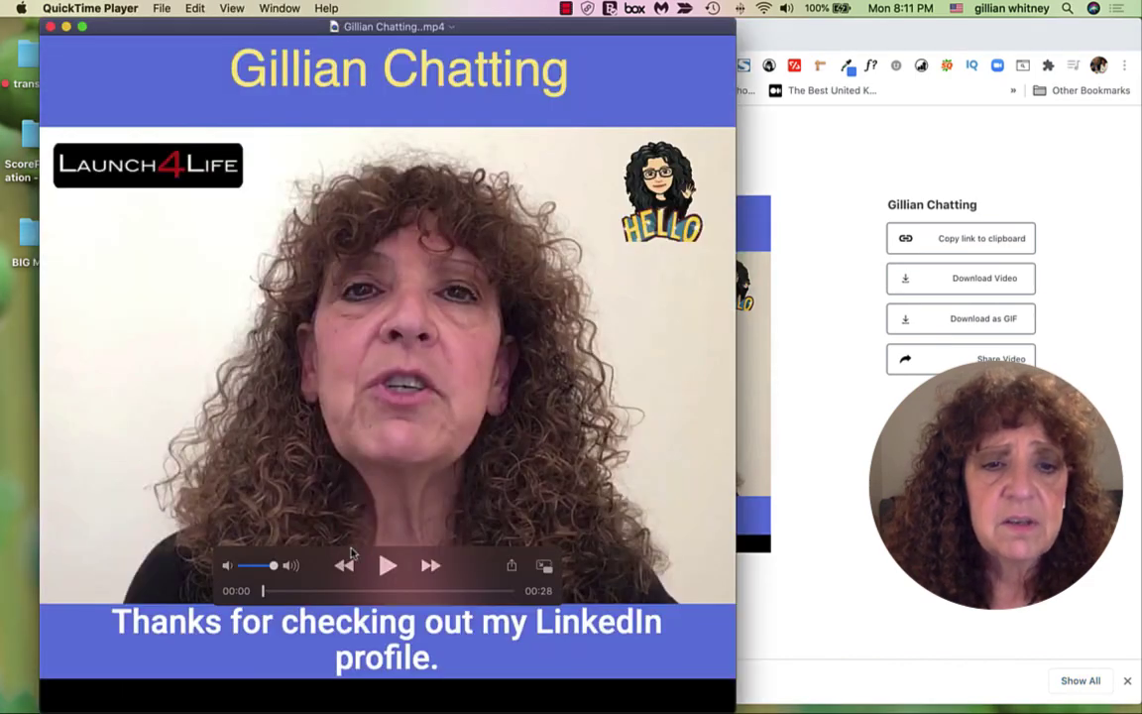
left_click(387, 565)
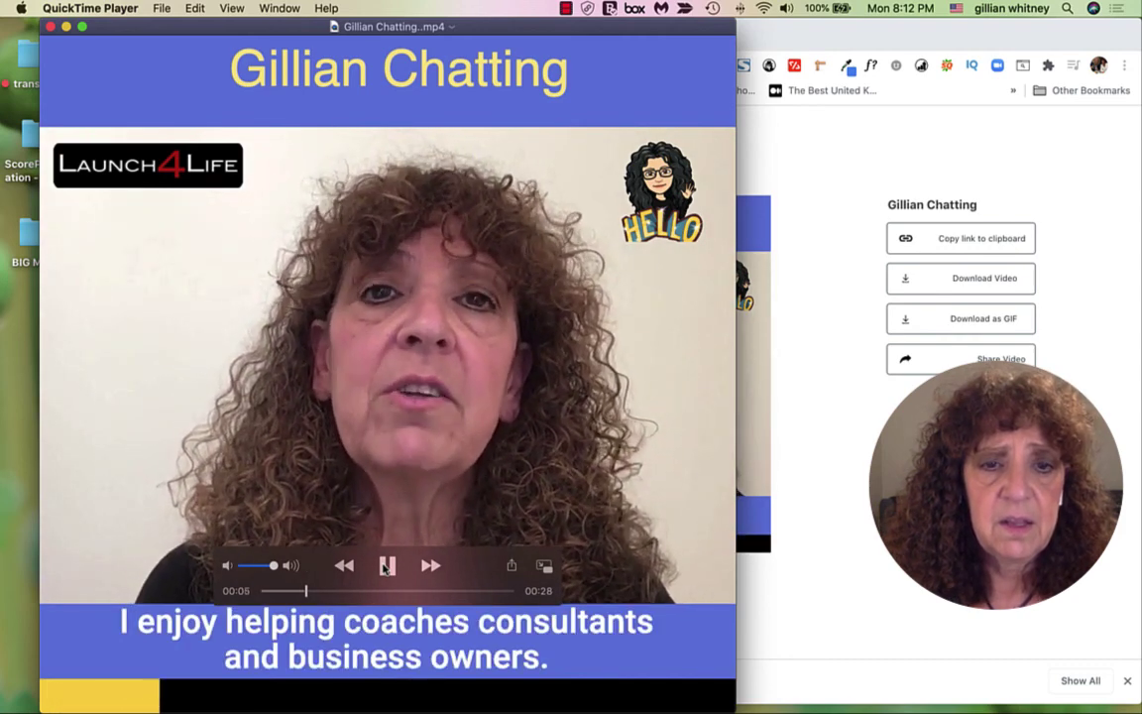
left_click(386, 565)
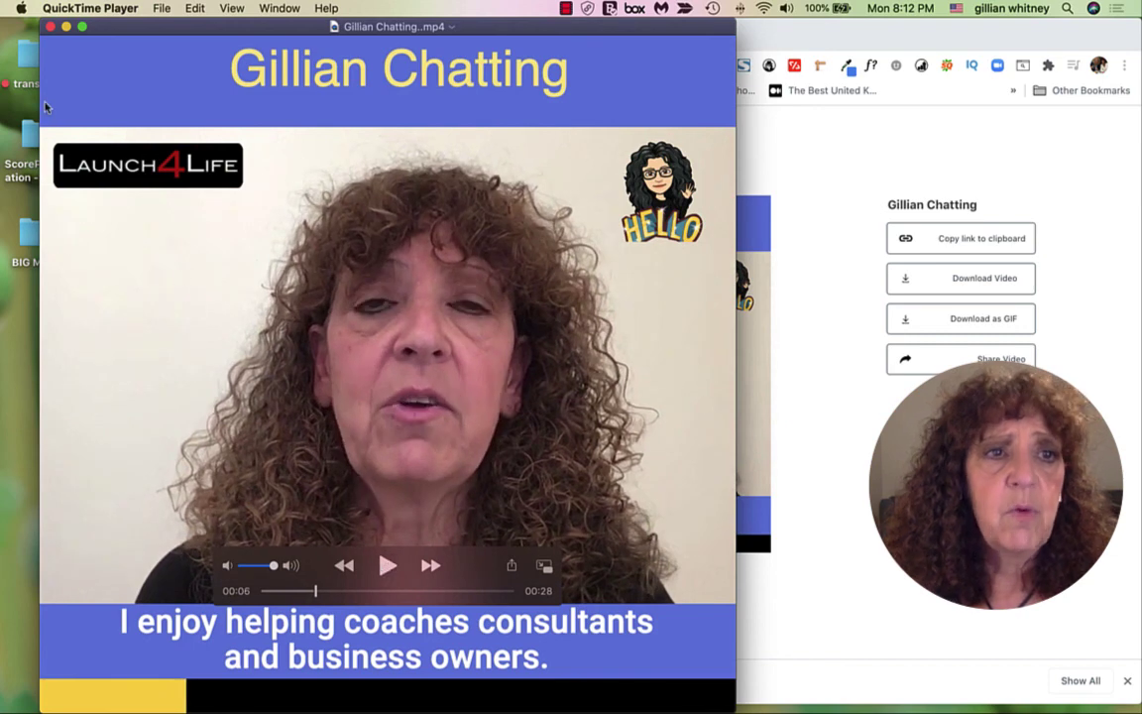
left_click(50, 27)
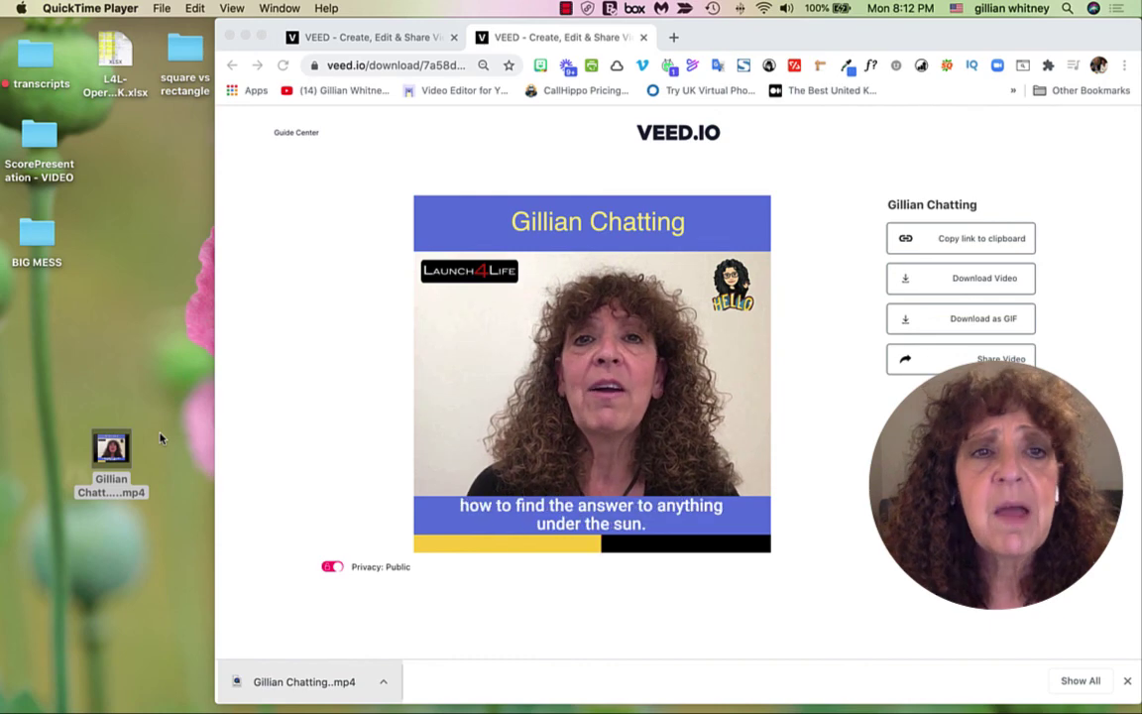
Step: Widen the browser window to cover the desktop again, showing the VEED download page at full width
left_click(212, 389)
left_click_drag(211, 388, 2, 351)
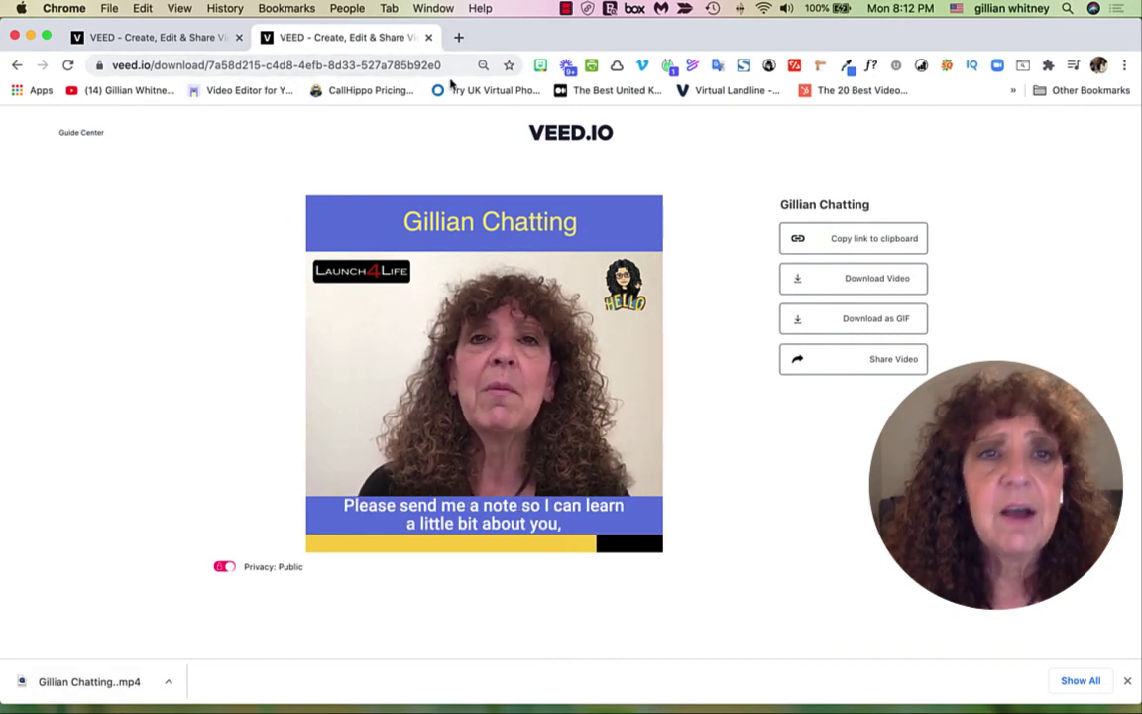
mouse_move(420, 200)
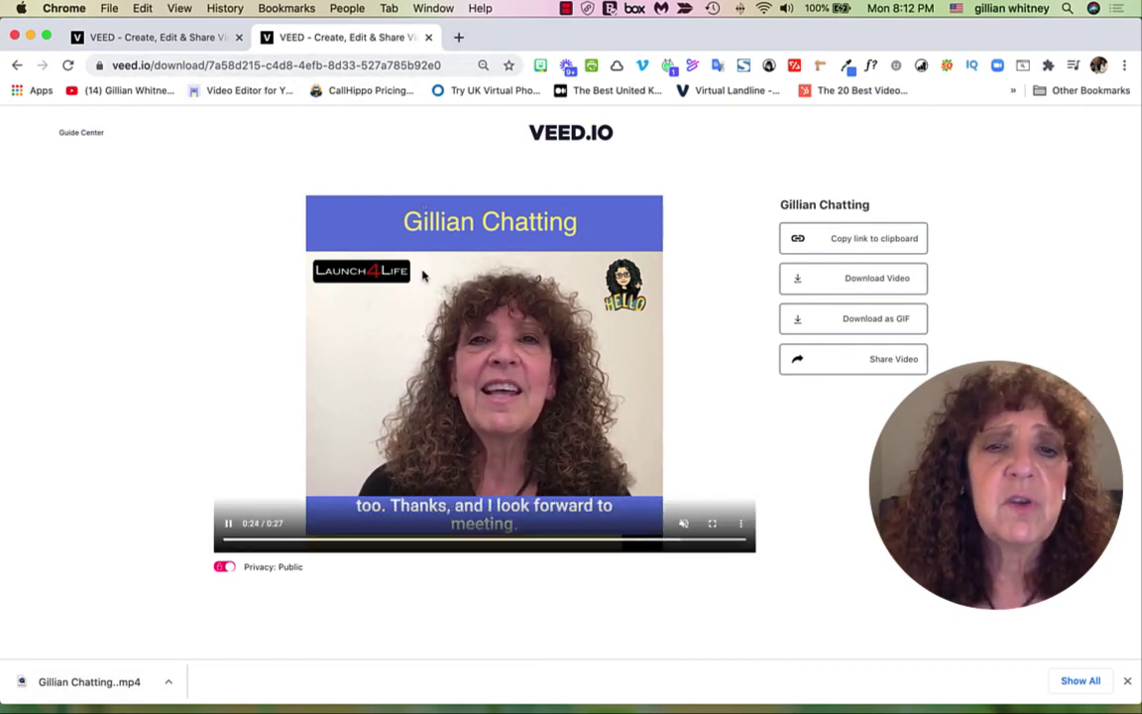